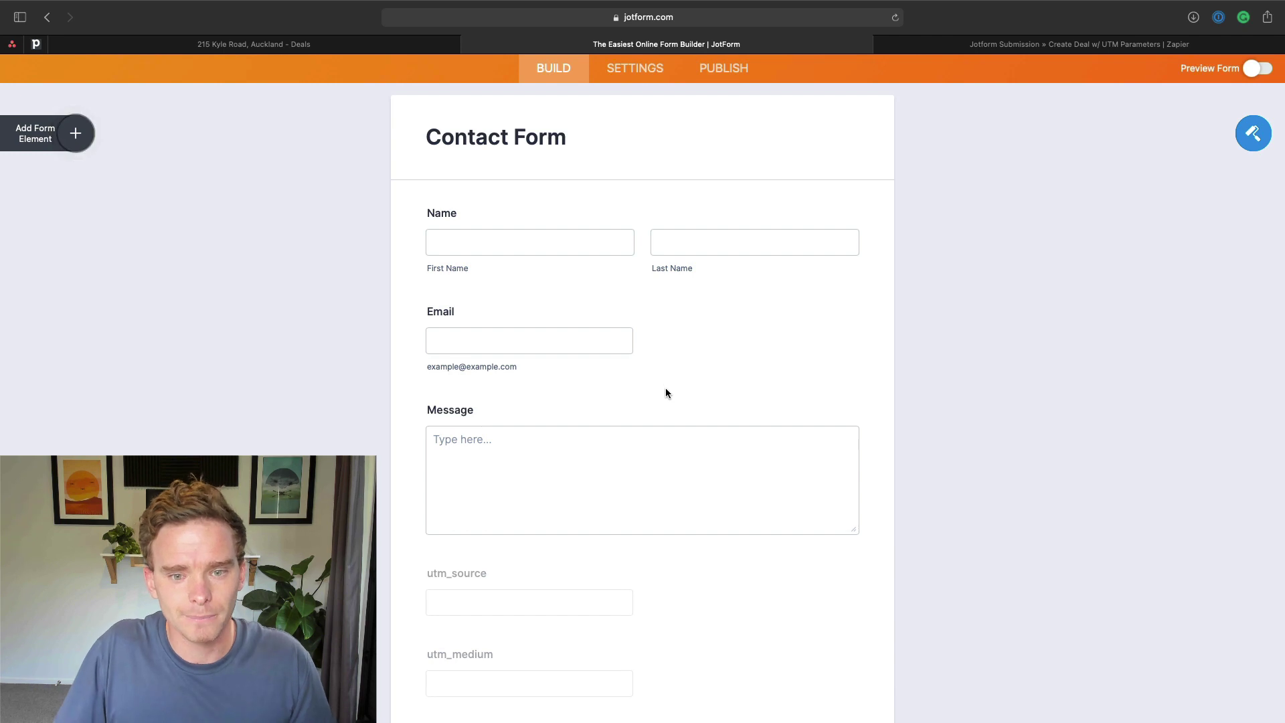
Inspect the Contact Form's Name, Email and Message fields in the JotForm builder
{"action": "scroll", "coordinate": [665, 388], "scroll_direction": "down", "scroll_amount": 1}
{"action": "left_click", "coordinate": [530, 241]}
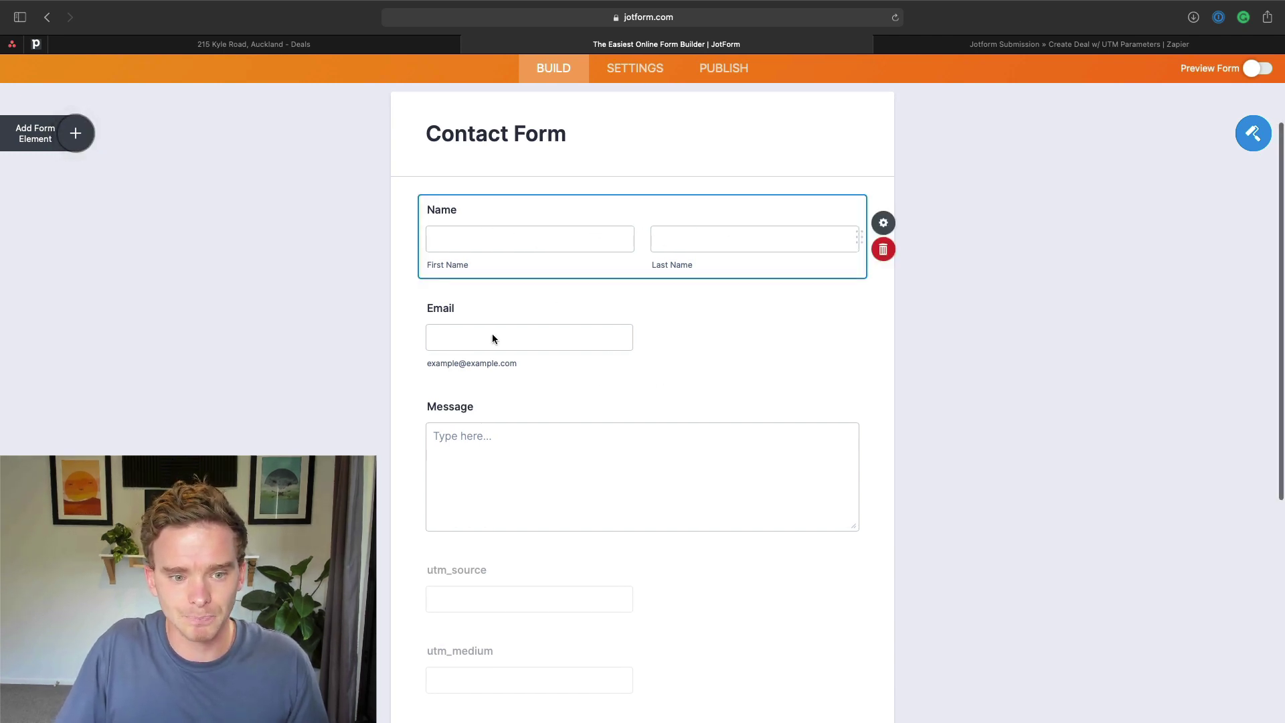
{"action": "left_click", "coordinate": [524, 372]}
{"action": "left_click", "coordinate": [554, 415]}
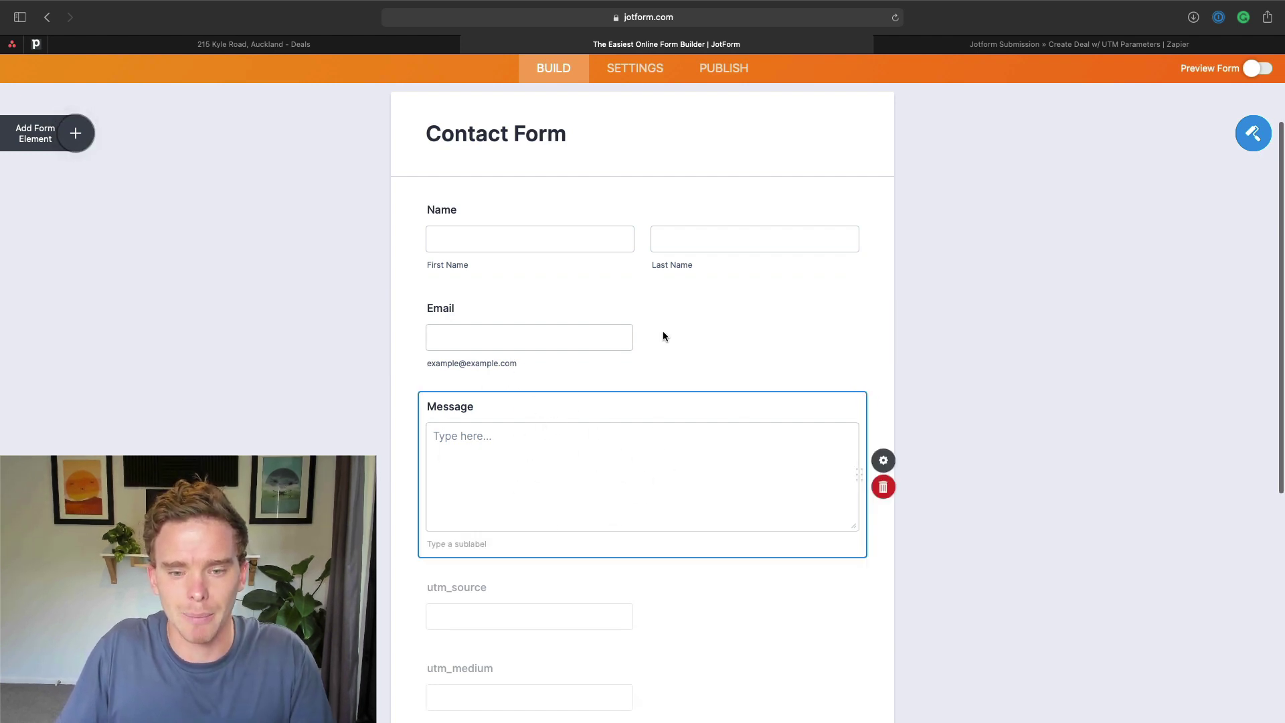
{"action": "left_click", "coordinate": [775, 308]}
{"action": "scroll", "coordinate": [747, 360], "scroll_direction": "down", "scroll_amount": 5}
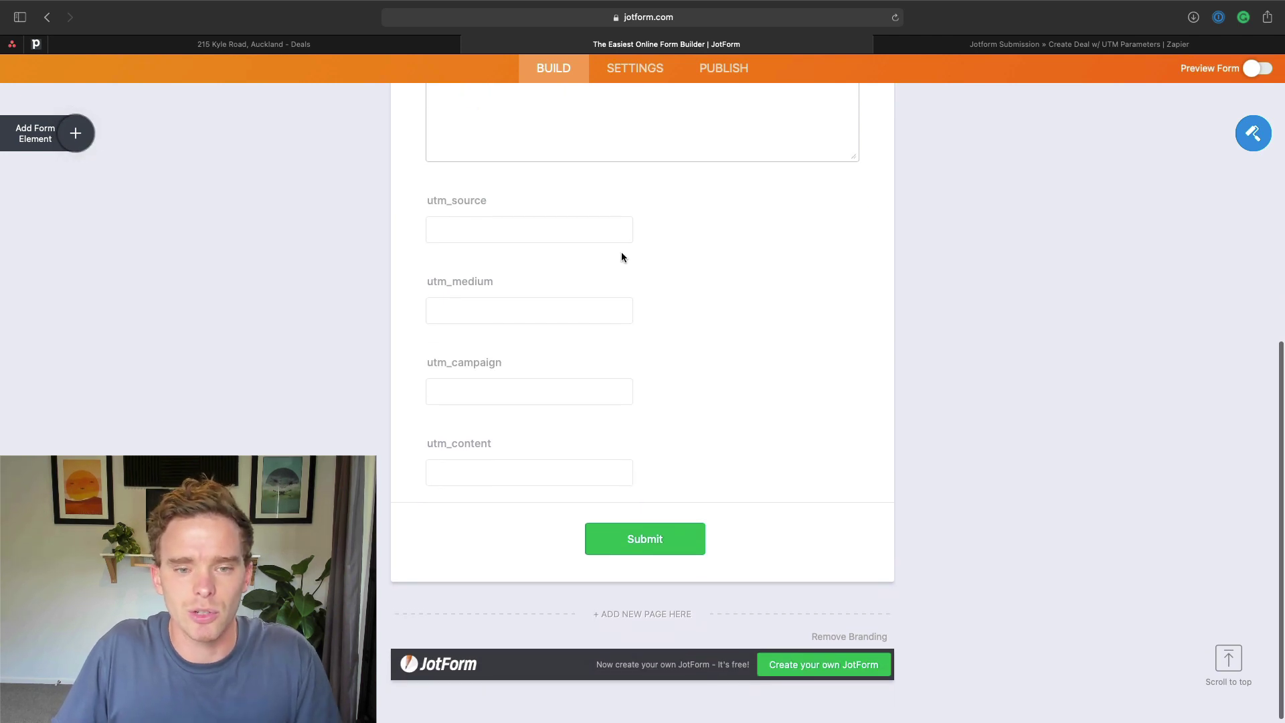
Confirm utm_source is hidden under Advanced, then check utm_medium, utm_campaign and utm_content
{"action": "left_click", "coordinate": [589, 231]}
{"action": "left_click", "coordinate": [883, 226]}
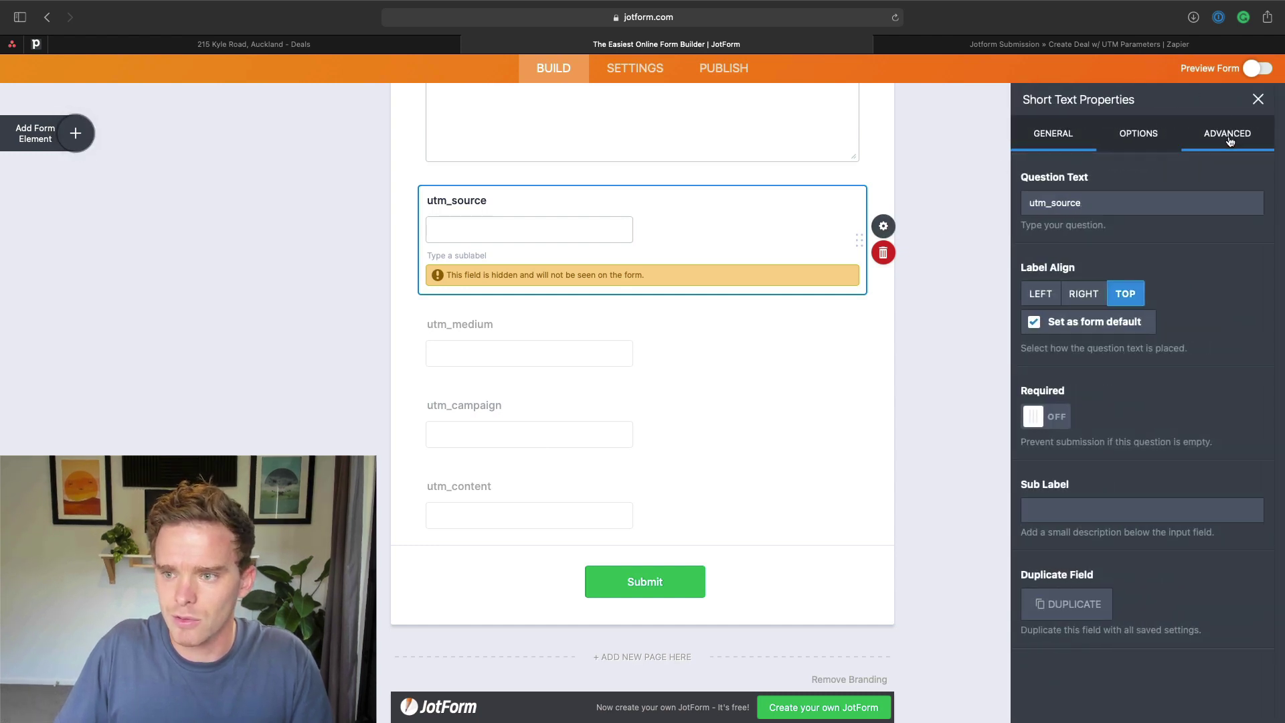
{"action": "left_click", "coordinate": [1228, 139]}
{"action": "scroll", "coordinate": [1138, 392], "scroll_direction": "down", "scroll_amount": 2}
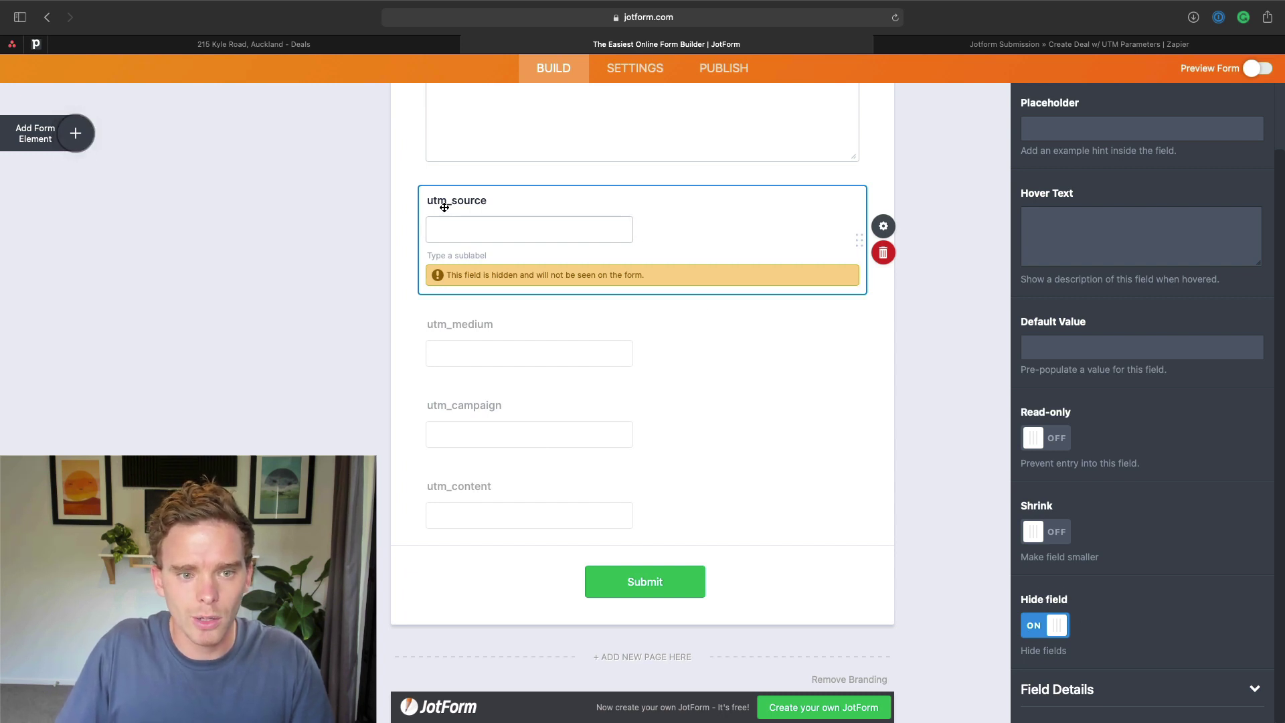
{"action": "left_click", "coordinate": [685, 338]}
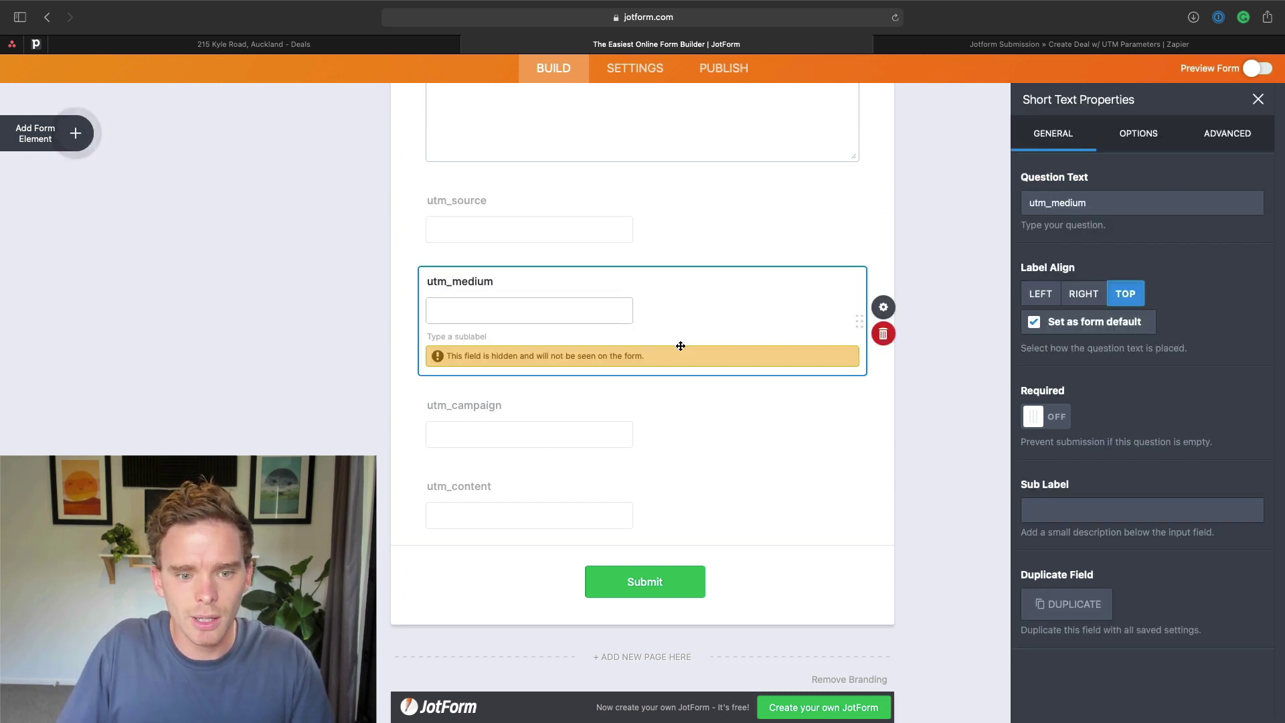
{"action": "left_click", "coordinate": [690, 425]}
{"action": "left_click", "coordinate": [702, 513]}
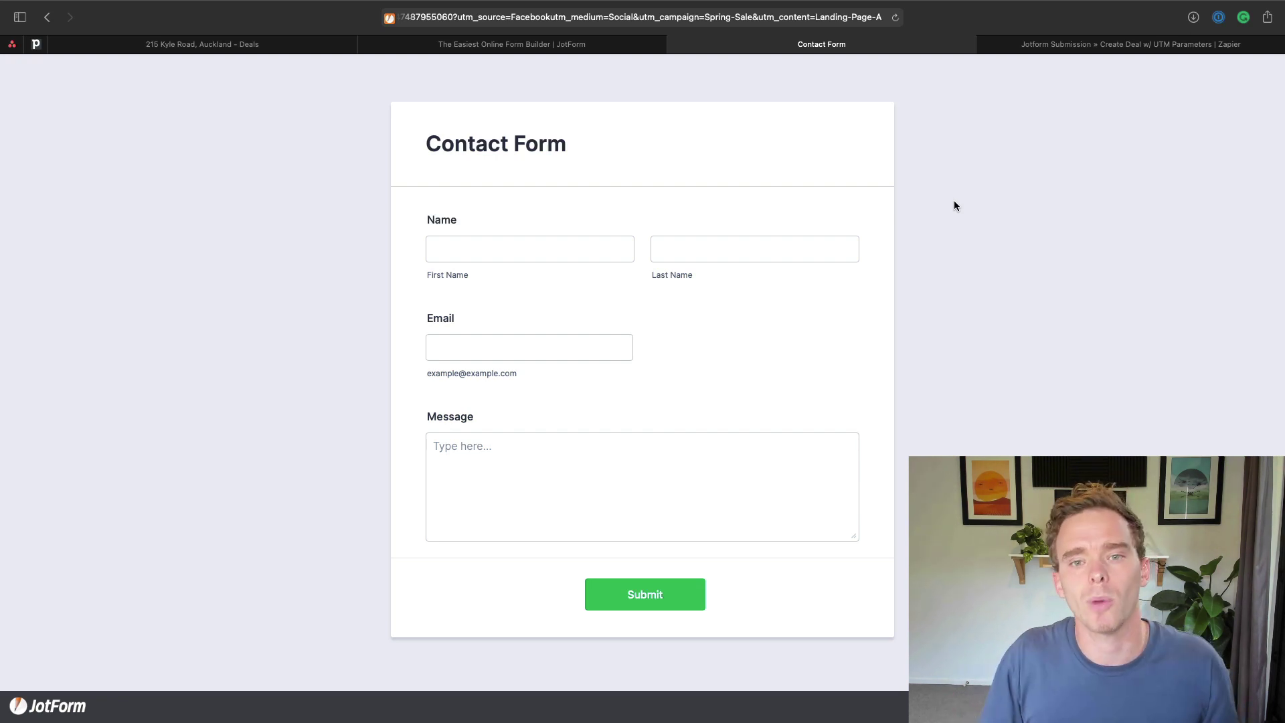
Try editing the utm_source=Facebook part of the live form's address, then return to the live Contact Form
{"action": "left_click", "coordinate": [605, 16]}
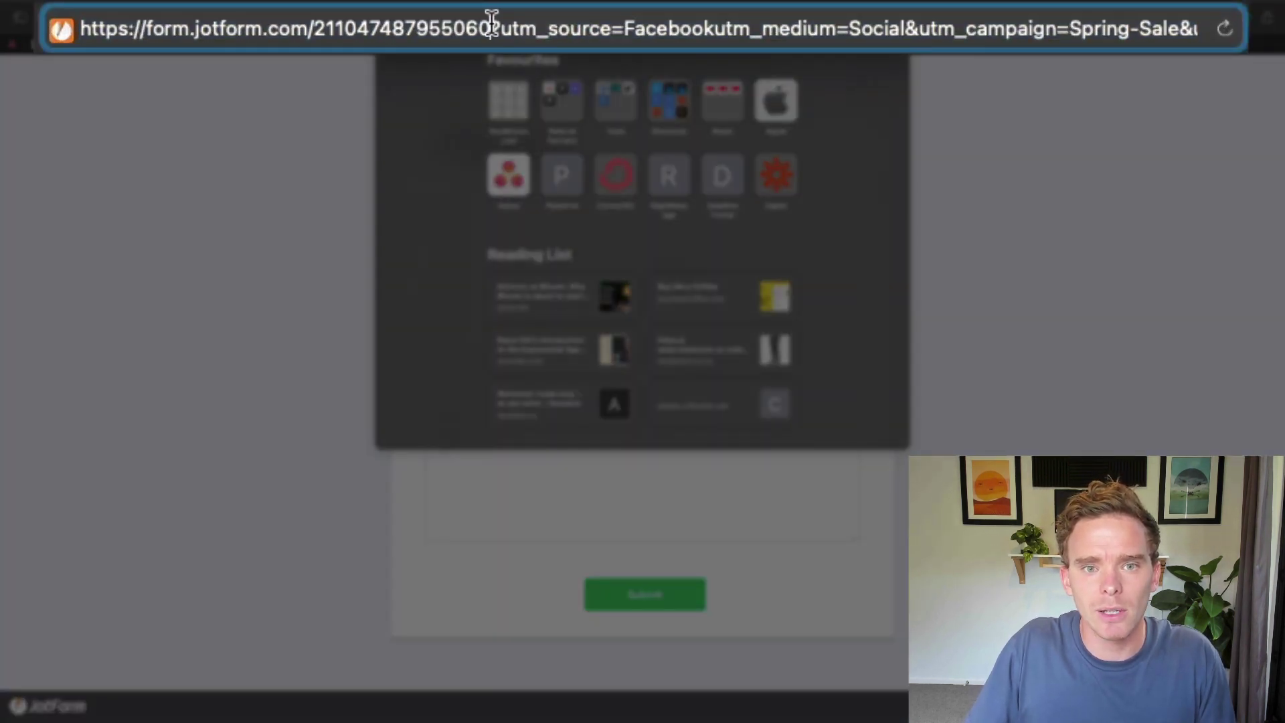
{"action": "left_click_drag", "start_coordinate": [493, 22], "coordinate": [714, 19]}
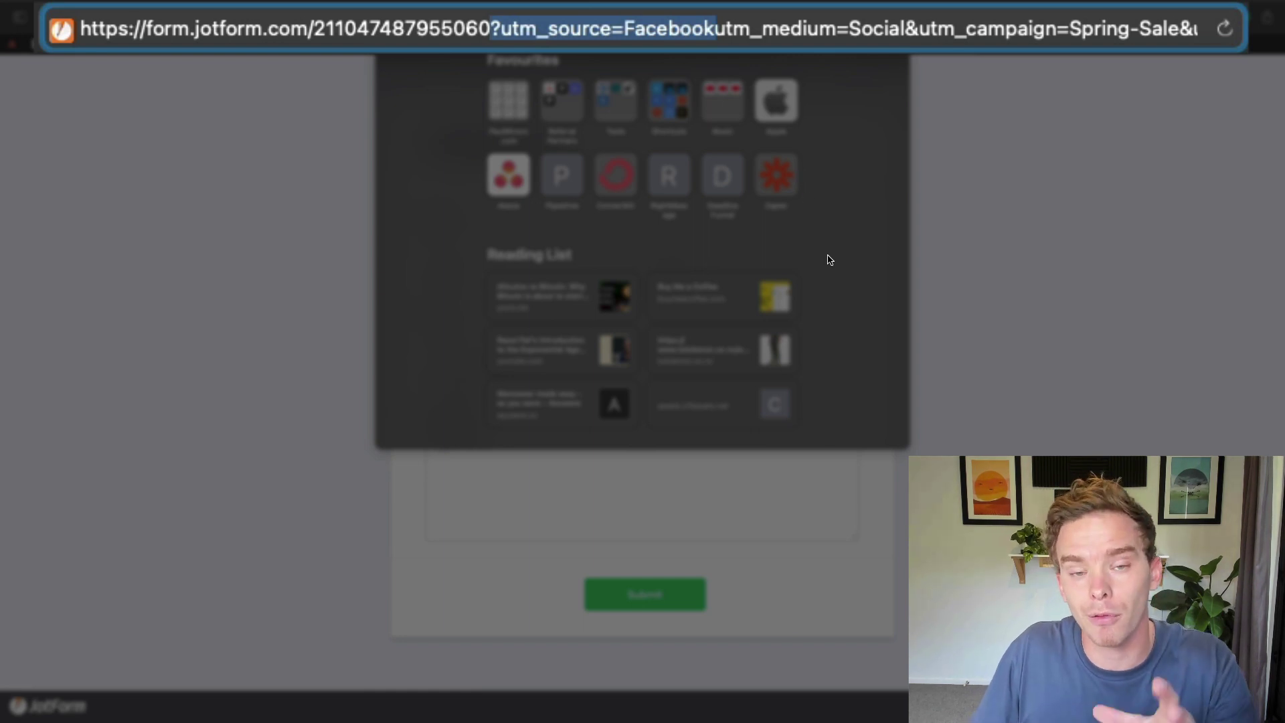
{"action": "left_click", "coordinate": [497, 29]}
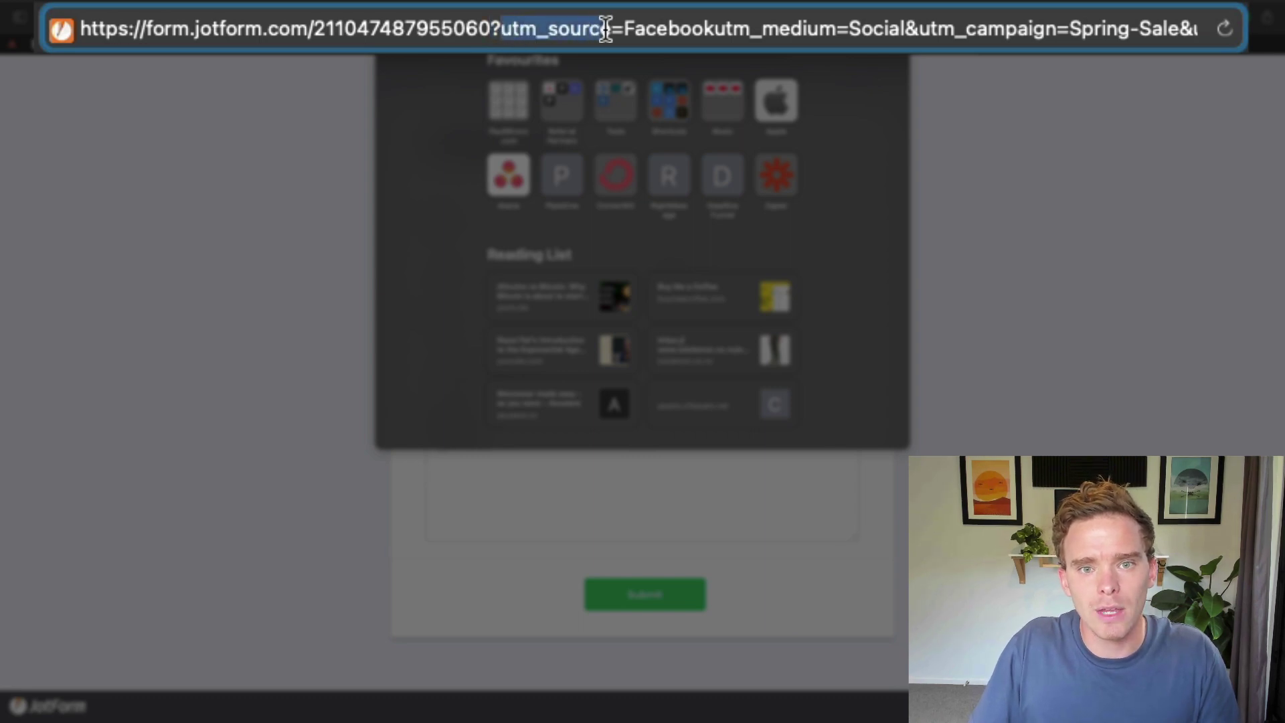
{"action": "key", "text": "Return"}
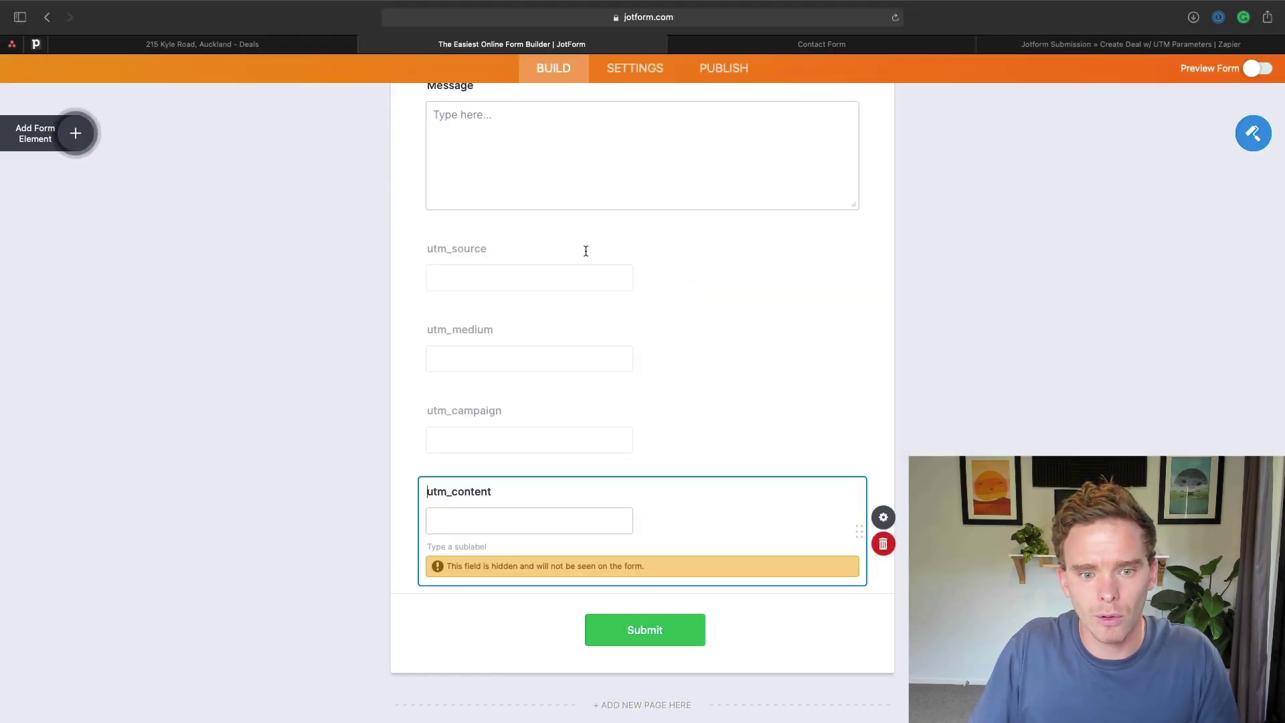
{"action": "scroll", "coordinate": [692, 263], "scroll_direction": "down", "scroll_amount": 2}
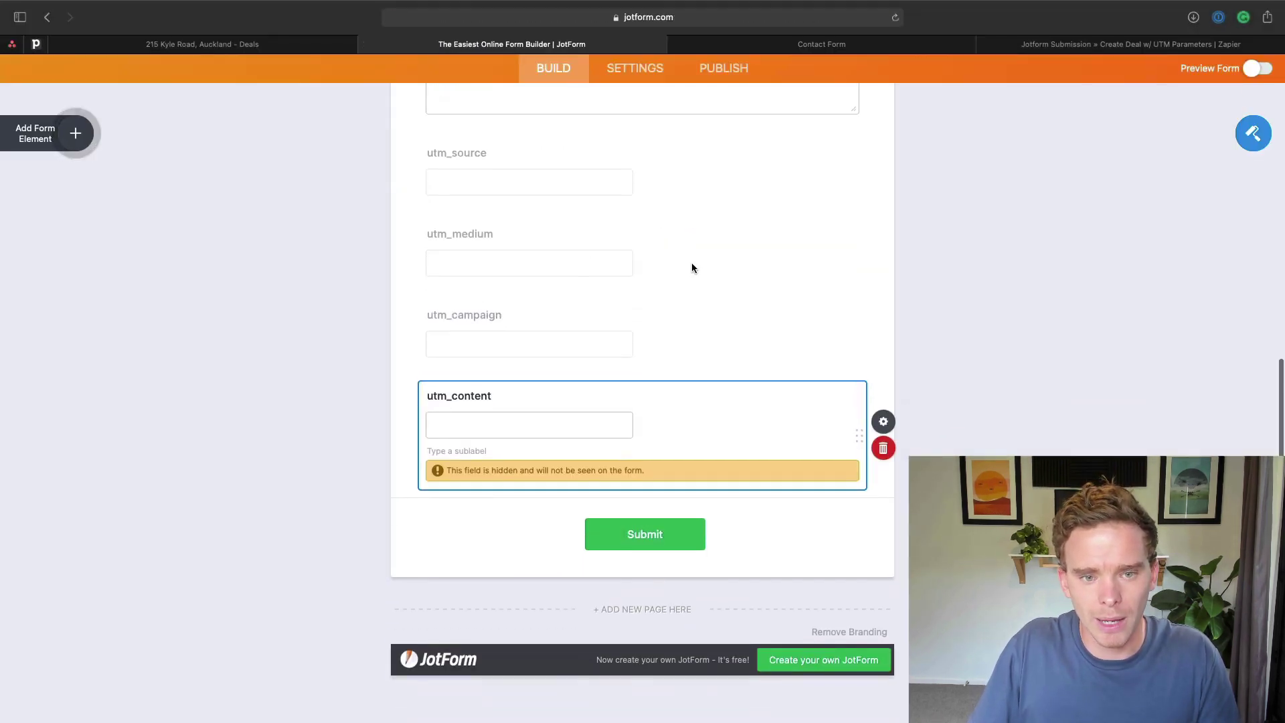
{"action": "left_click", "coordinate": [509, 160]}
{"action": "left_click", "coordinate": [796, 44]}
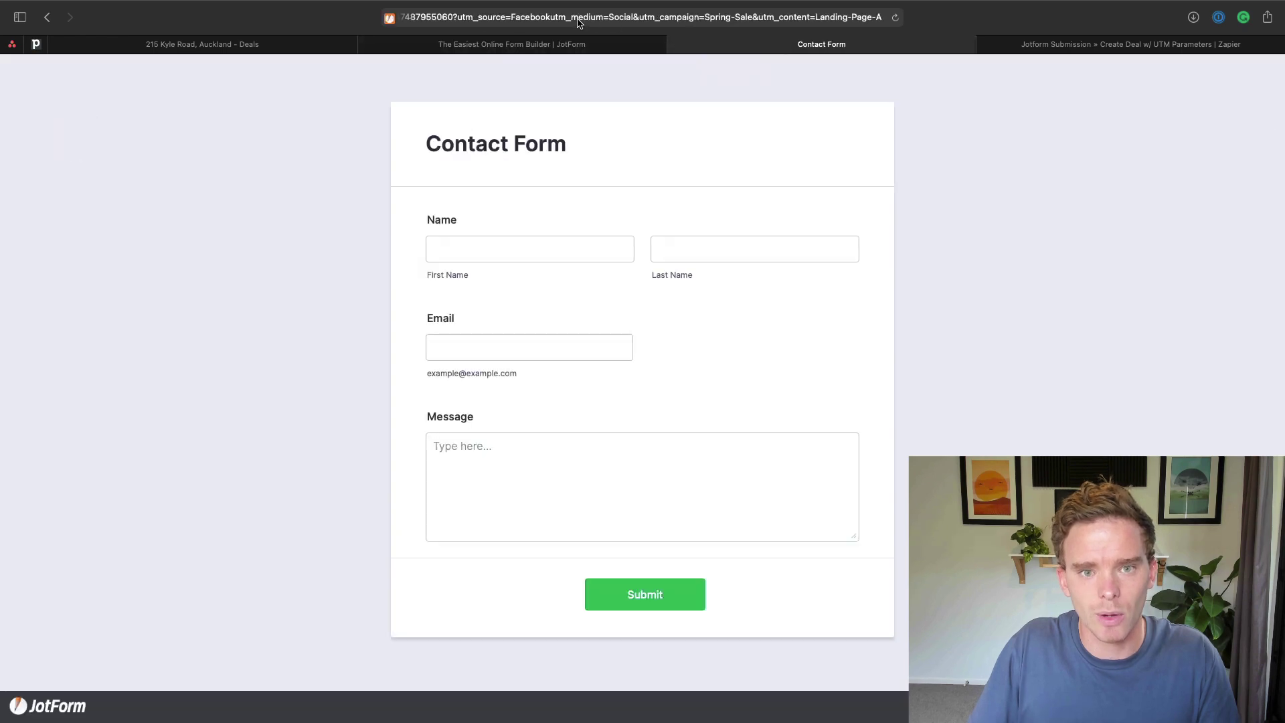
Insert & between utm_source=Facebook and utm_medium=Social, then check the Landing-Page-A value
{"action": "left_click", "coordinate": [559, 18]}
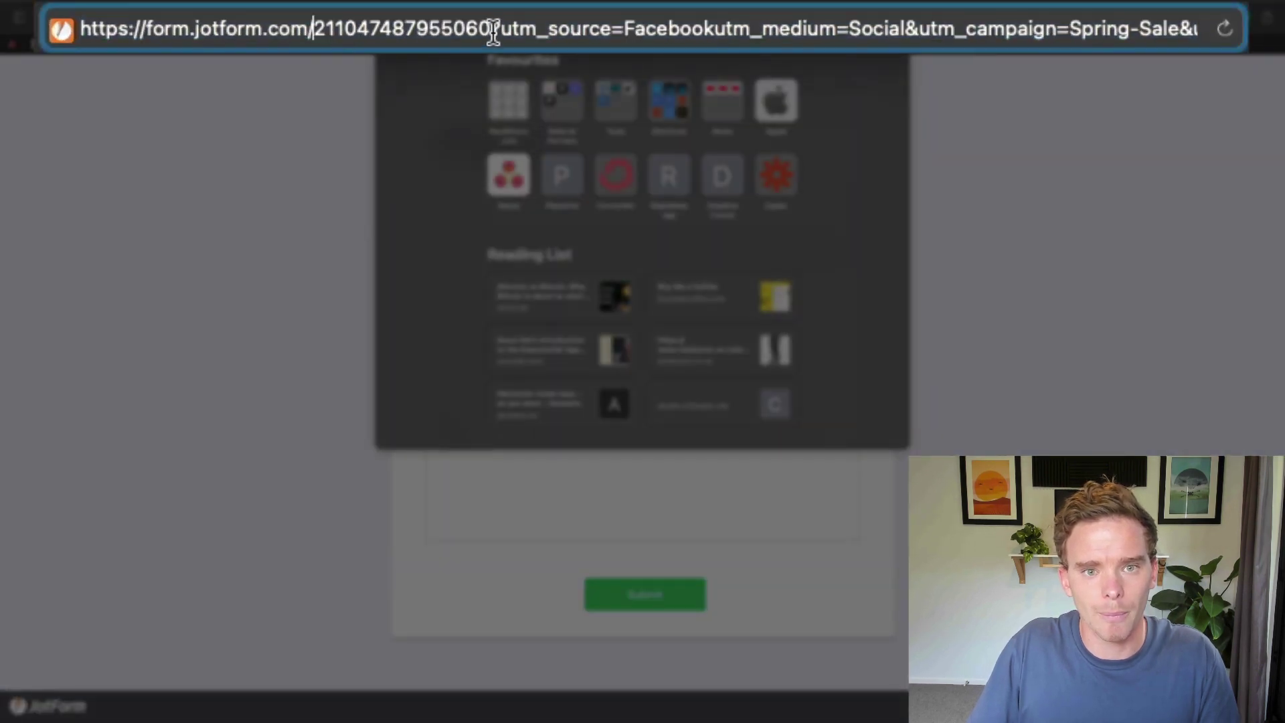
{"action": "left_click_drag", "start_coordinate": [492, 30], "coordinate": [719, 40]}
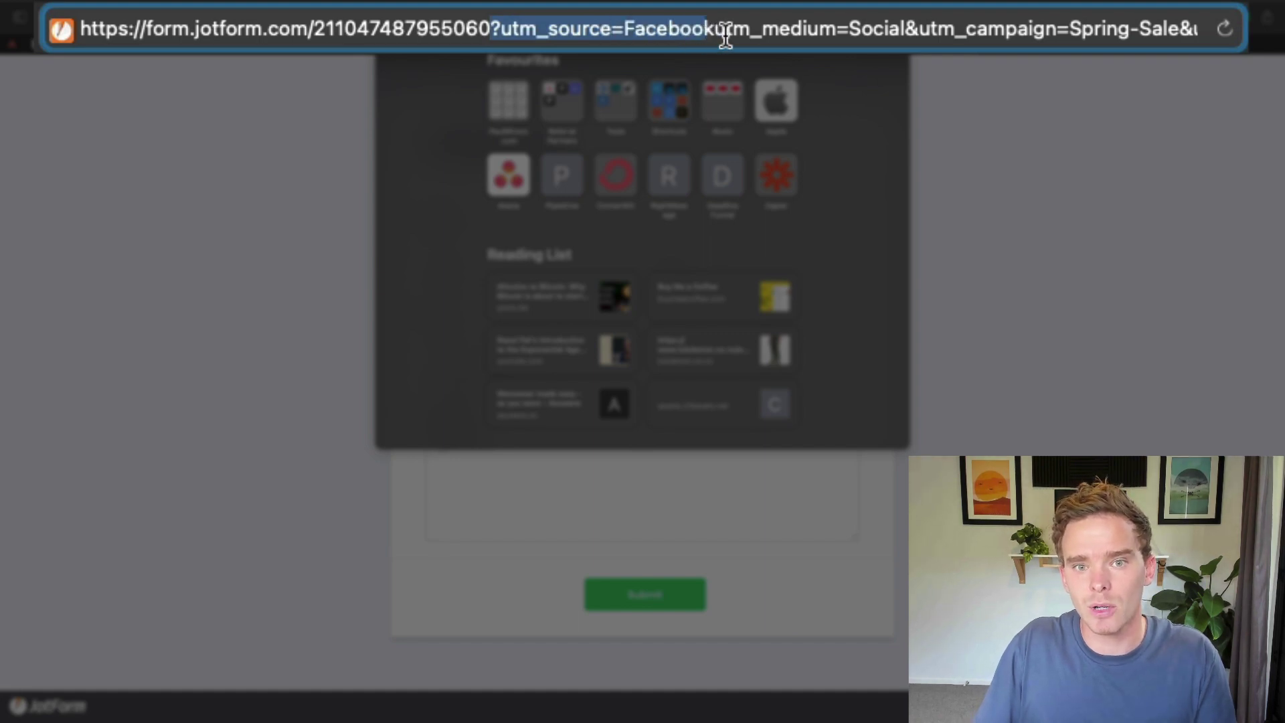
{"action": "left_click", "coordinate": [720, 39]}
{"action": "key", "text": "Up"}
{"action": "type", "text": "&"}
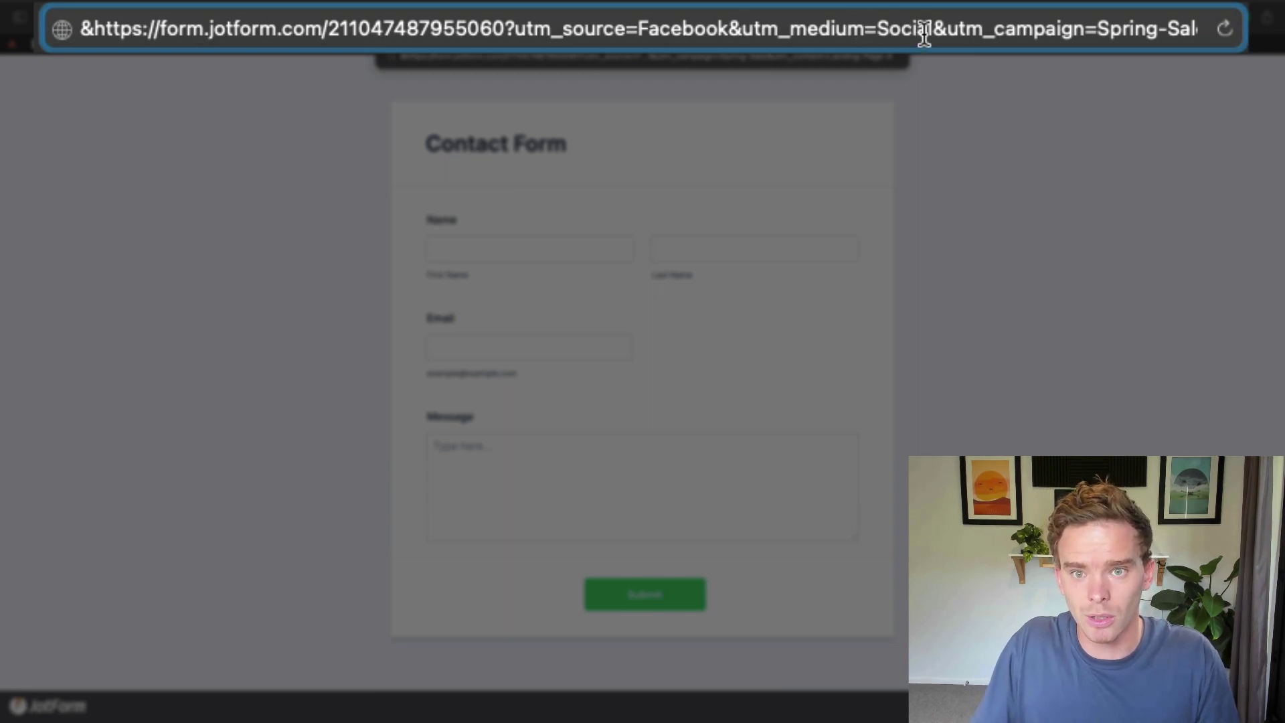
{"action": "left_click_drag", "start_coordinate": [1079, 30], "coordinate": [1224, 30]}
{"action": "left_click", "coordinate": [1121, 28]}
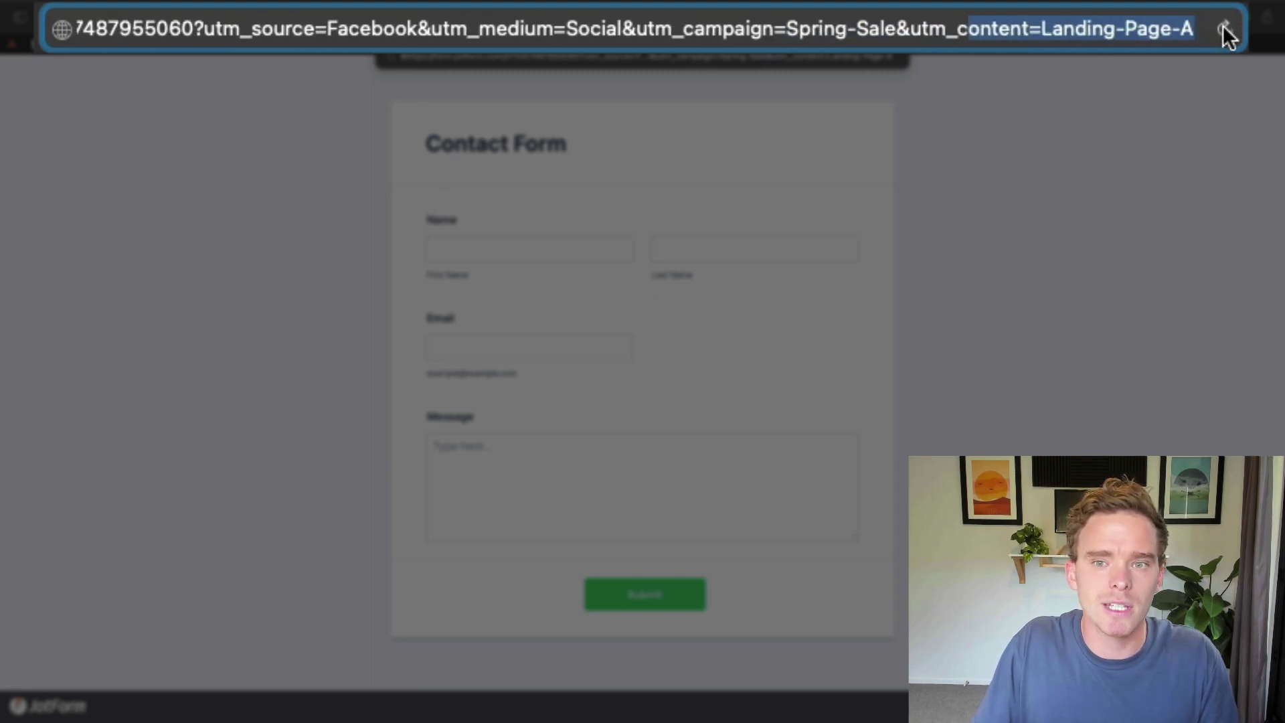
{"action": "left_click", "coordinate": [1092, 26]}
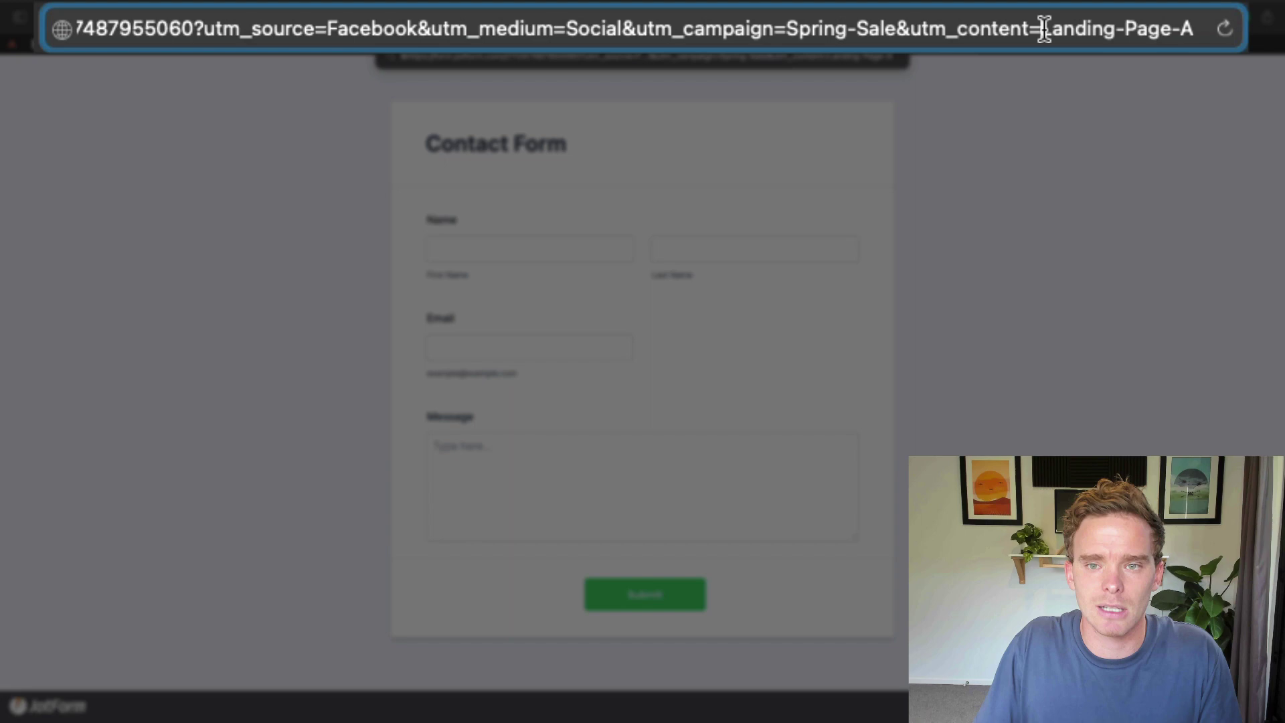
{"action": "left_click_drag", "start_coordinate": [1041, 28], "coordinate": [1198, 29]}
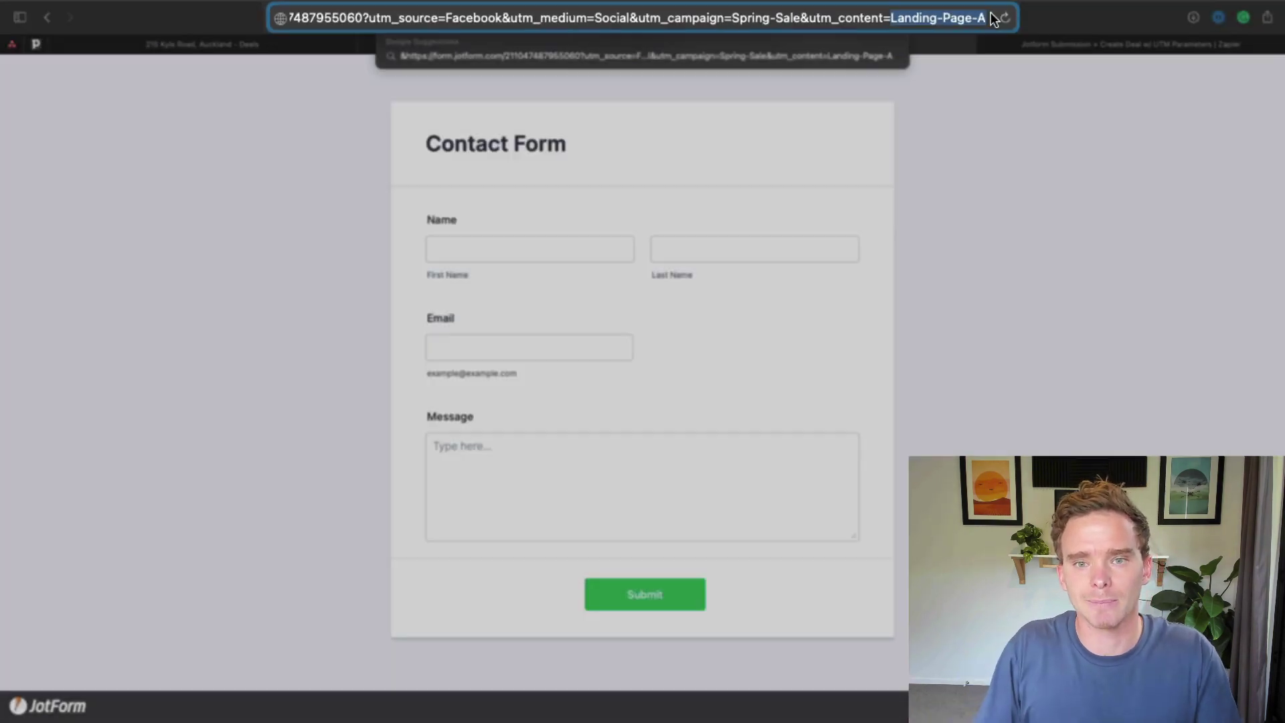
Load the Contact Form from the corrected UTM address and verify its full parameters
{"action": "left_click", "coordinate": [686, 35]}
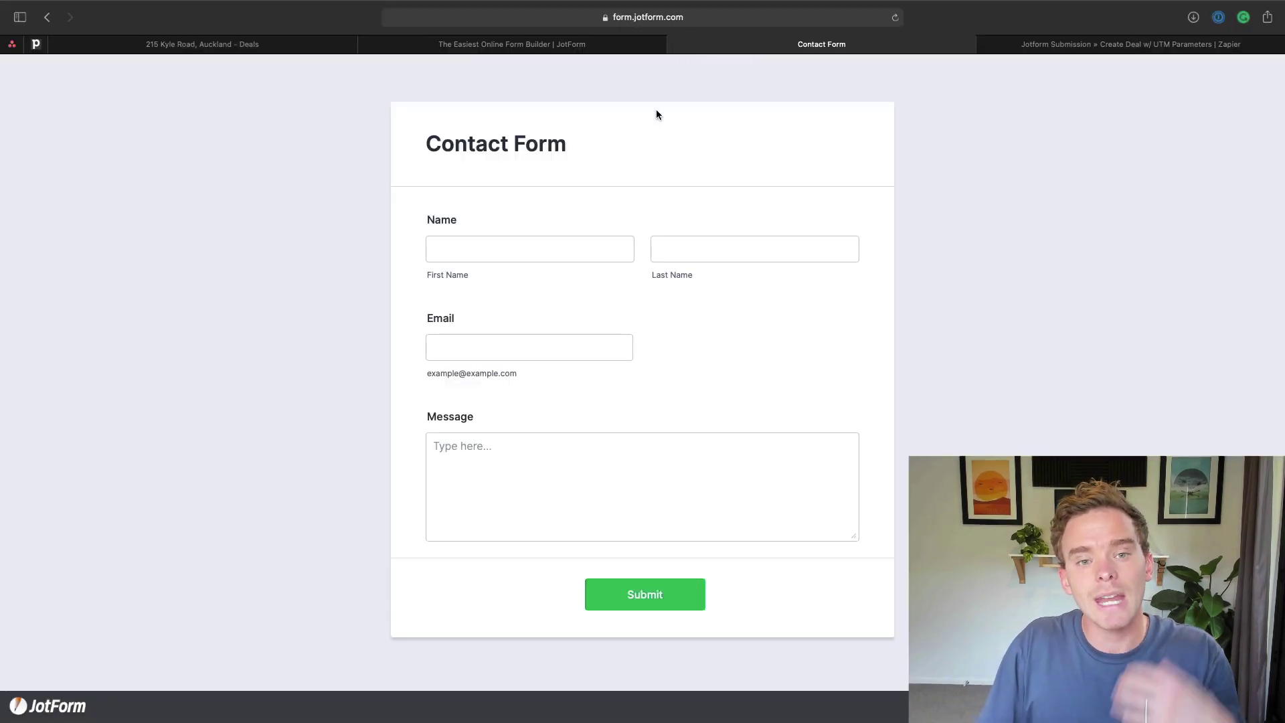
{"action": "left_click", "coordinate": [529, 357]}
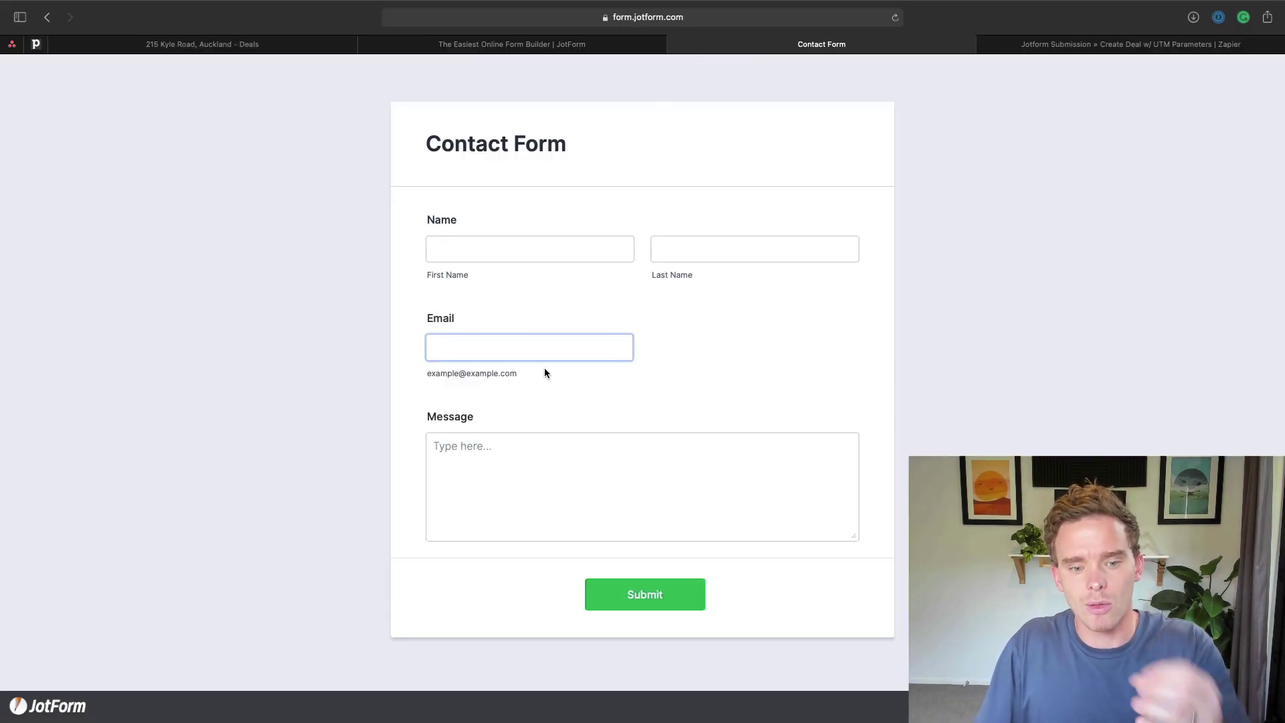
{"action": "left_click", "coordinate": [548, 375]}
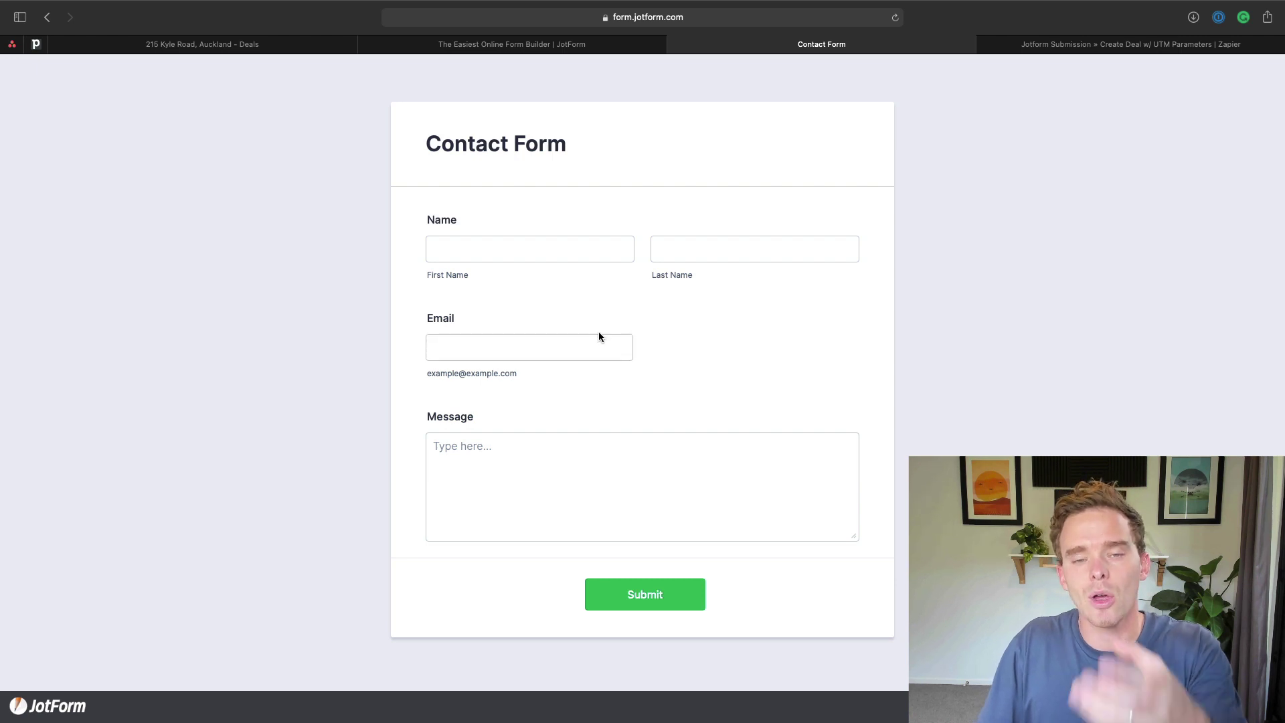
{"action": "left_click", "coordinate": [598, 18]}
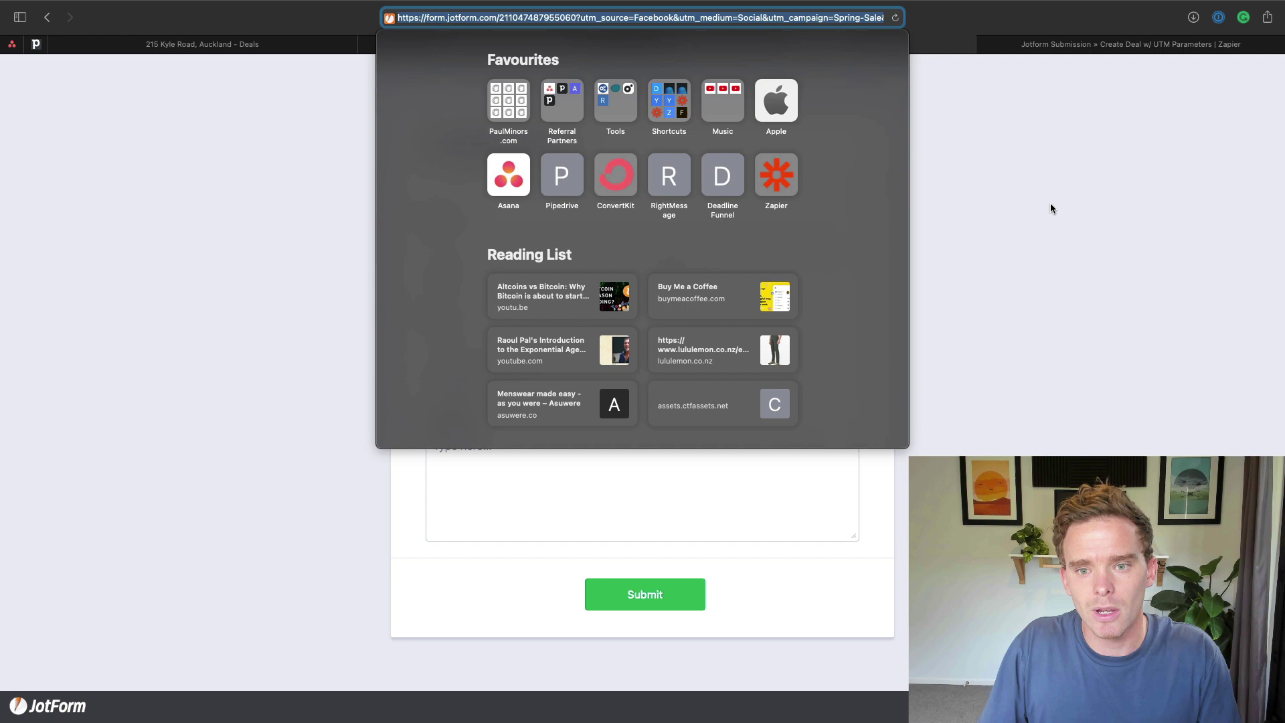
Submit a test entry with first and last name, e-mail and a lorem ipsum message
{"action": "left_click", "coordinate": [585, 248]}
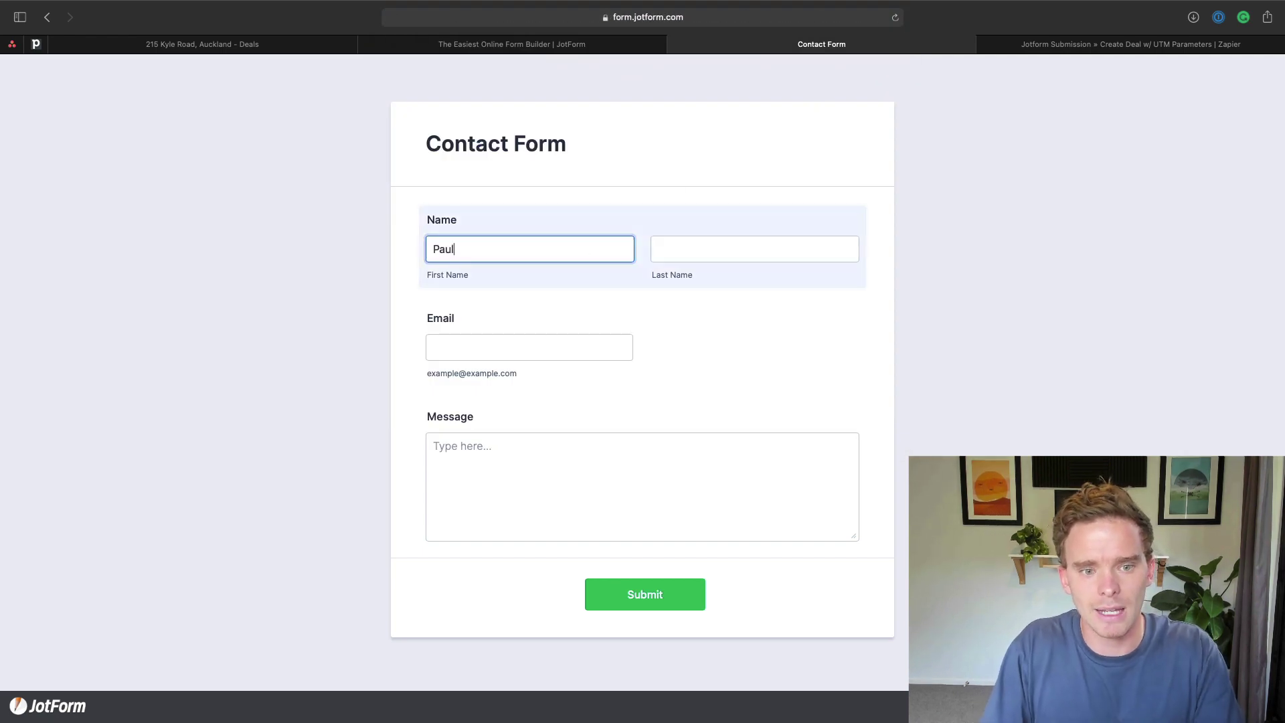
{"action": "left_click", "coordinate": [754, 249]}
{"action": "type", "text": "Minors"}
{"action": "left_click", "coordinate": [528, 347]}
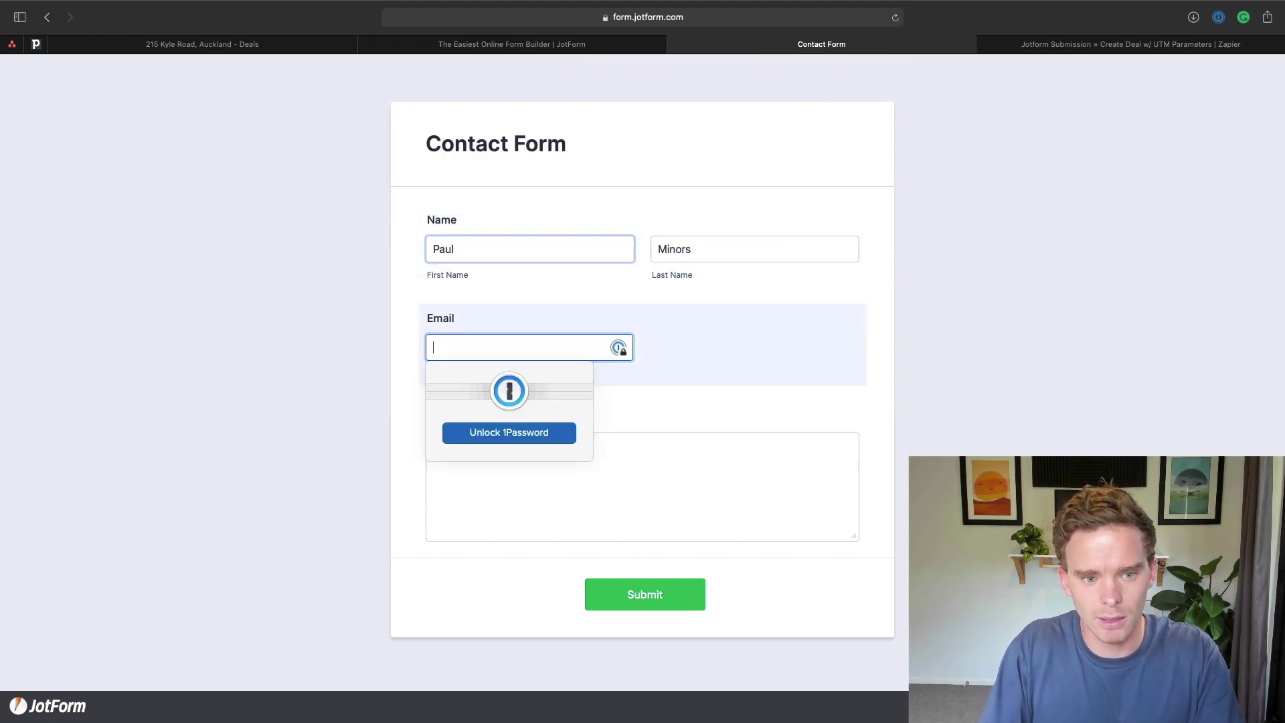
{"action": "left_click", "coordinate": [468, 455]}
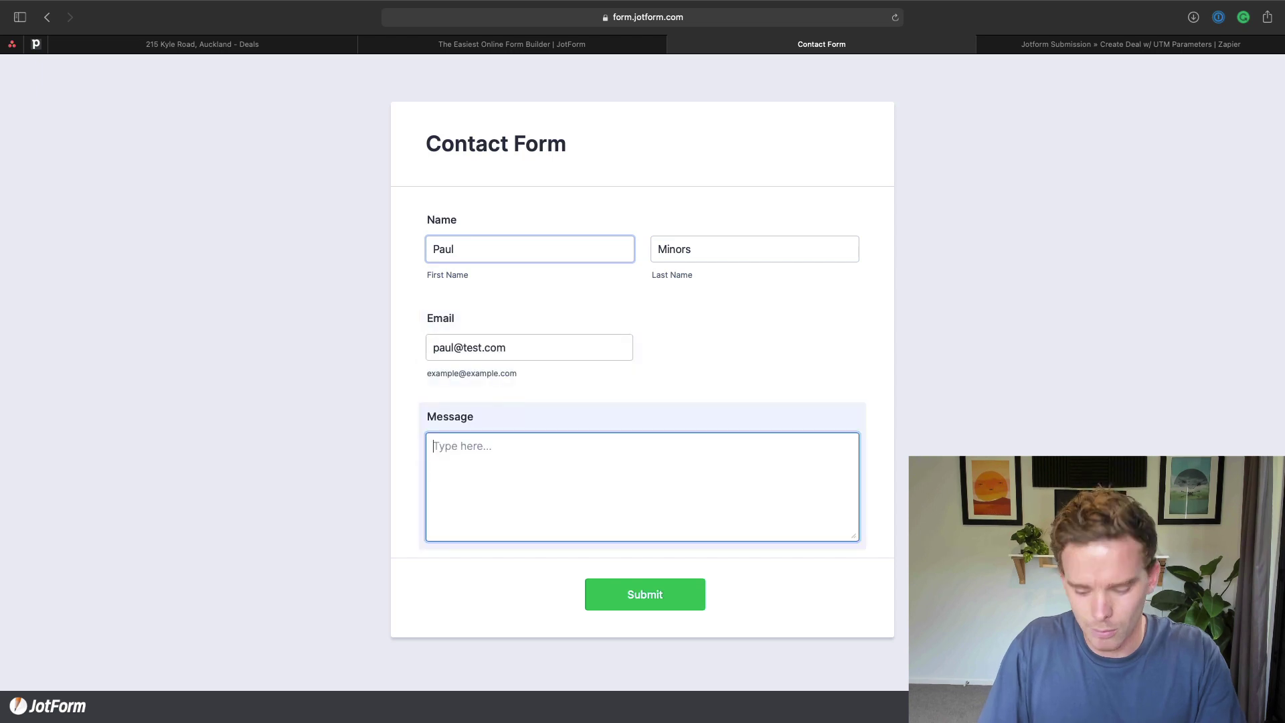
{"action": "type", "text": ";&quot;Lorem ipsum dolor sit amet, consectetur adipiscing elit, sed do eiusmod tempor incididunt ut labore et dolore magna aliqua. Ut enim ad minim veniam, quis nostrud exercitation ullamco laboris nisi ut aliquip ex ea commodo consequat. Duis aute irure dolor in reprehenderit in voluptate velit esse cillum dolore eu fugiat nulla pariatur. Excepteur sint occaecat cupidatat non proident, sunt in culpa qui officia deserunt mollit anim id est laborum.&quot;"}
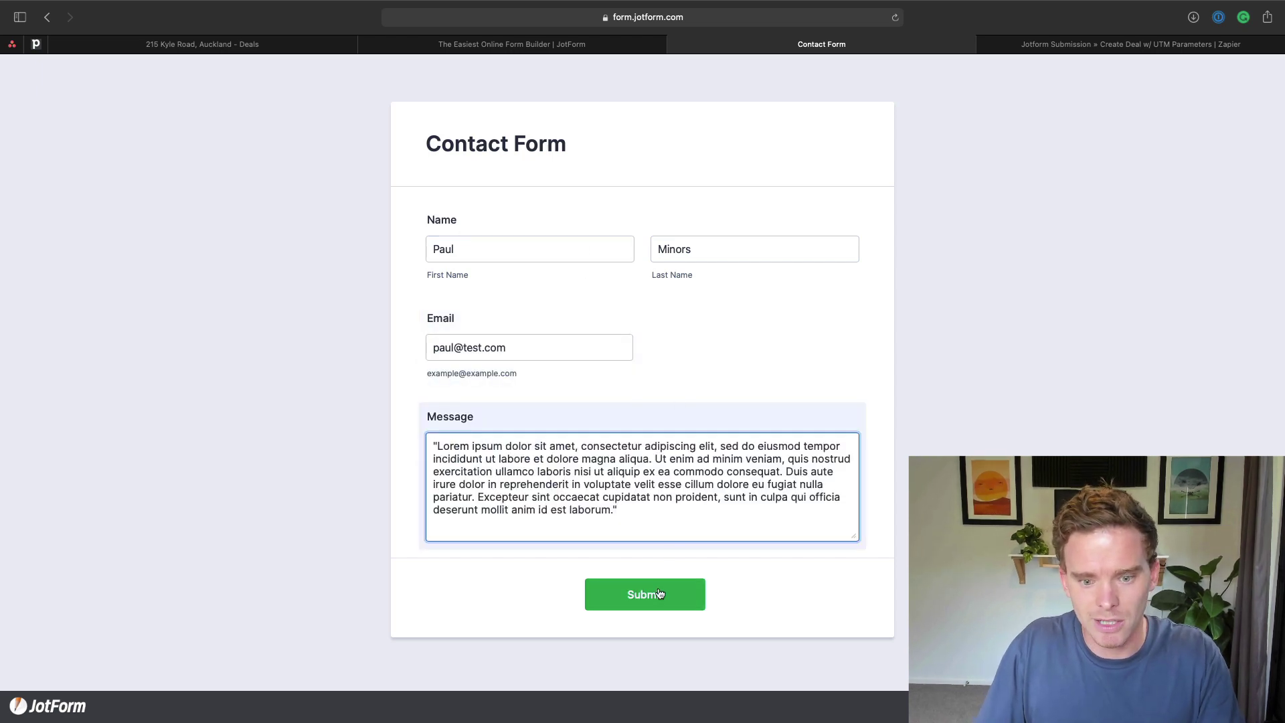
{"action": "left_click", "coordinate": [645, 595]}
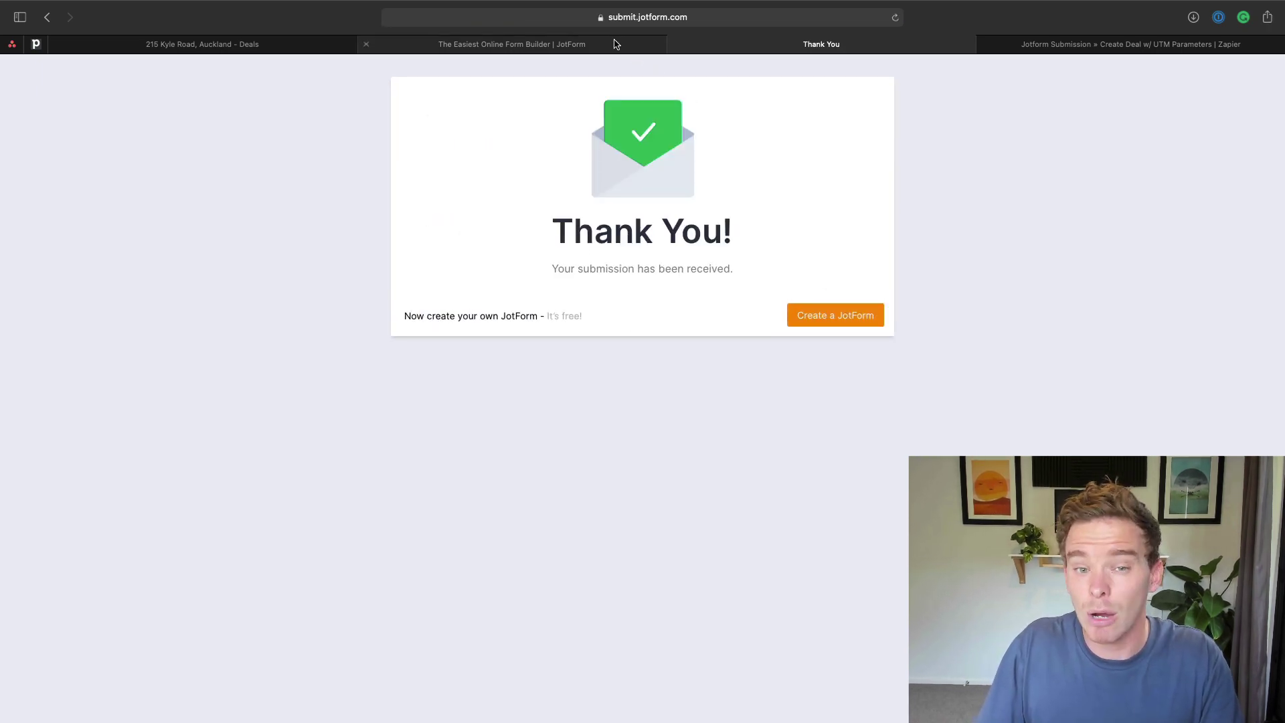
{"action": "left_click", "coordinate": [617, 43]}
{"action": "scroll", "coordinate": [800, 160], "scroll_direction": "up", "scroll_amount": 10}
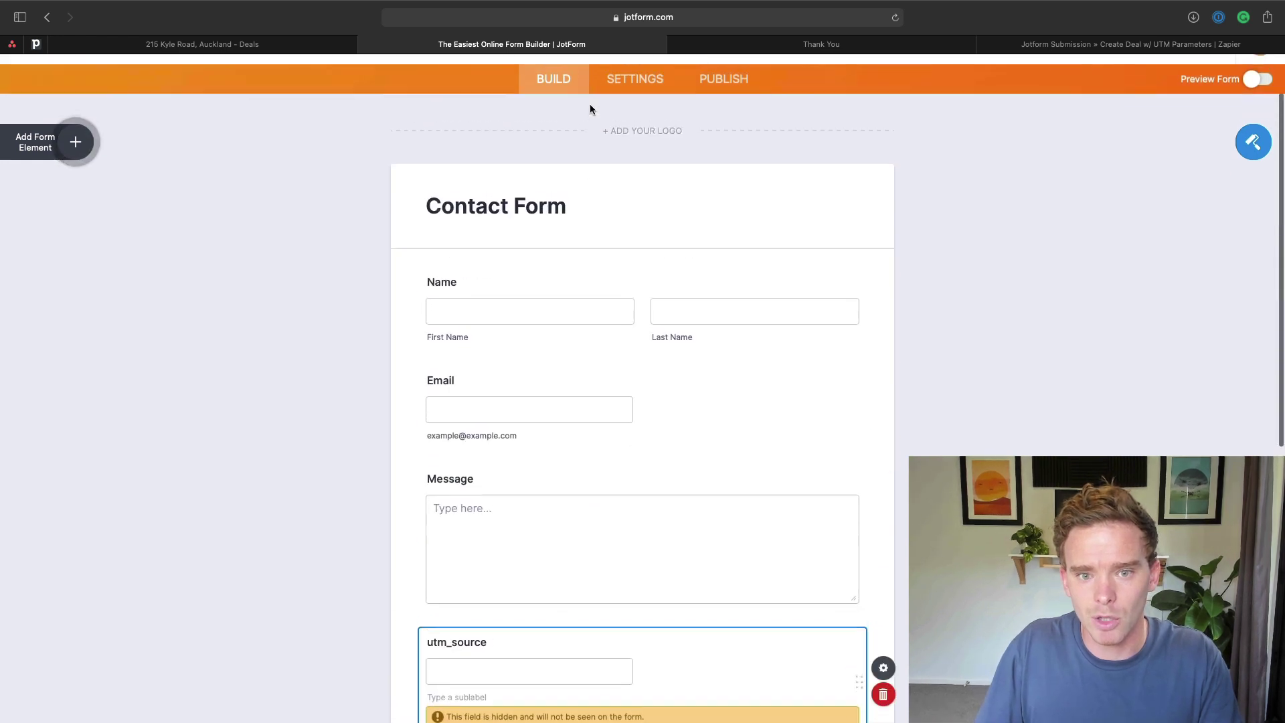
Open the submissions table and highlight row 1's utm values Facebook, Social and Spring-Sale
{"action": "left_click", "coordinate": [158, 89]}
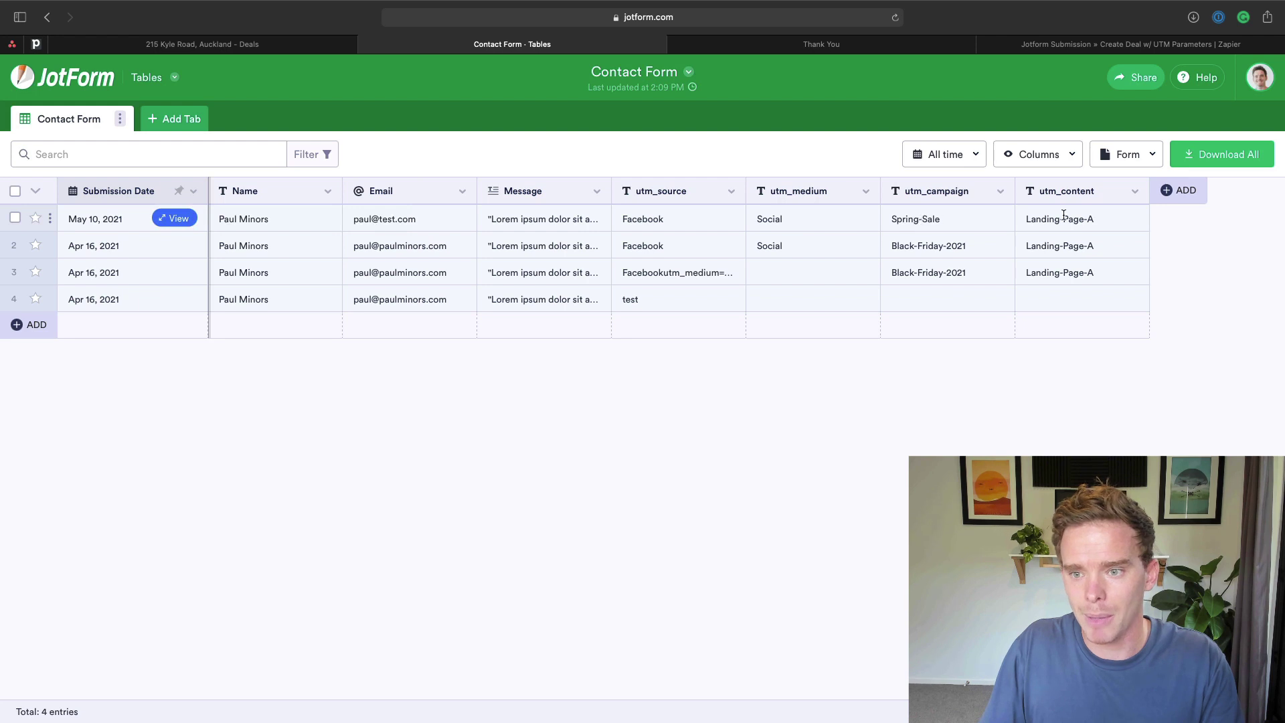
{"action": "left_click_drag", "start_coordinate": [1110, 219], "coordinate": [617, 221]}
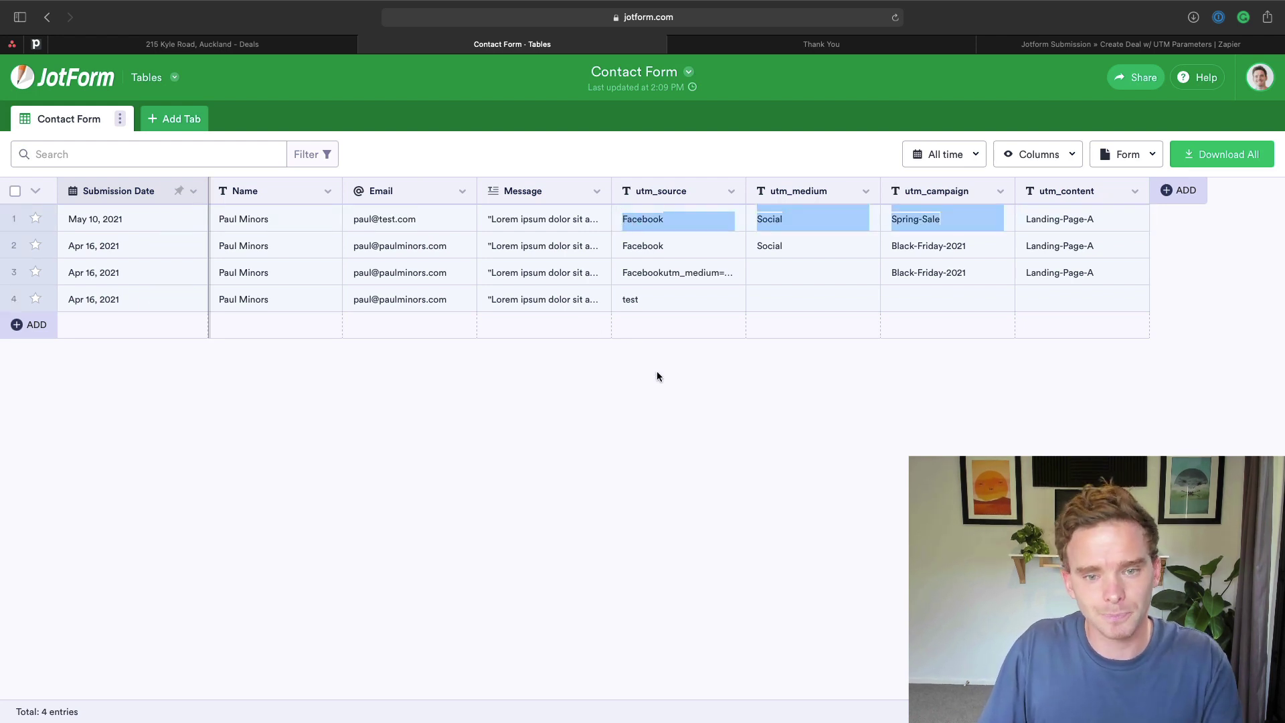
{"action": "left_click", "coordinate": [806, 44]}
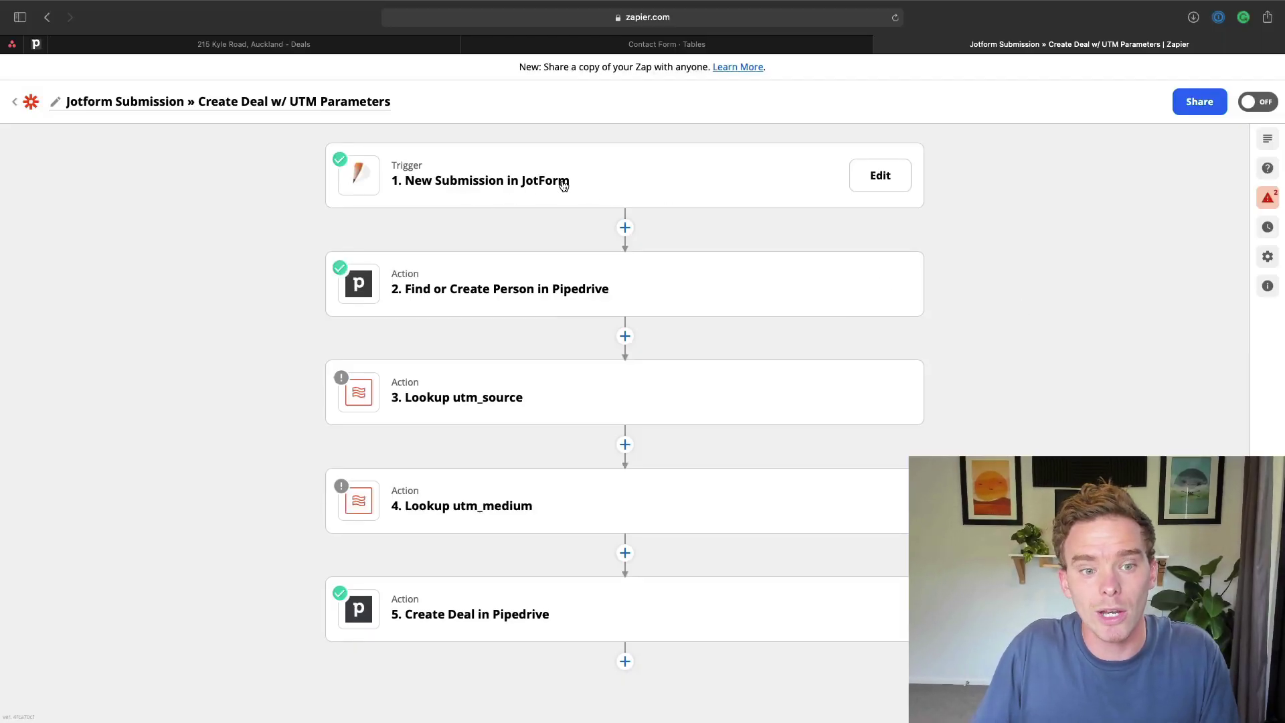
Review the trigger's watched form and the person step's exact Email search and name/email mappings
{"action": "left_click", "coordinate": [543, 170]}
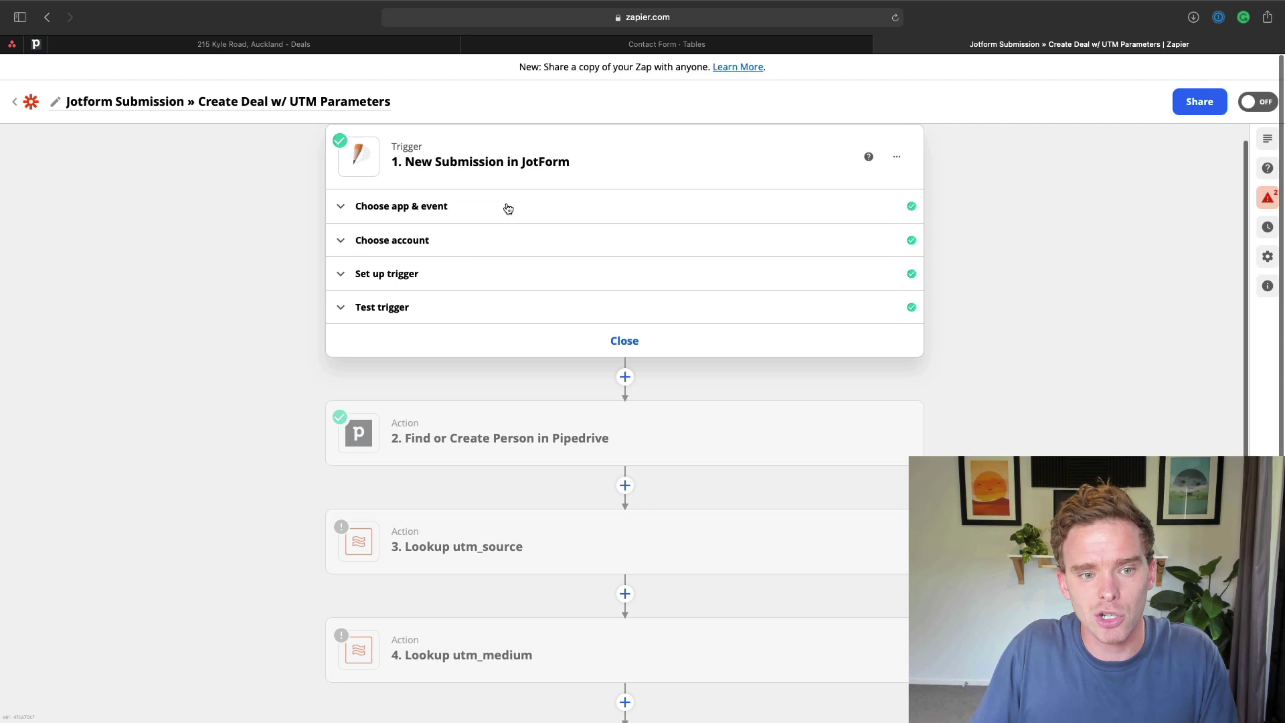
{"action": "left_click", "coordinate": [458, 272]}
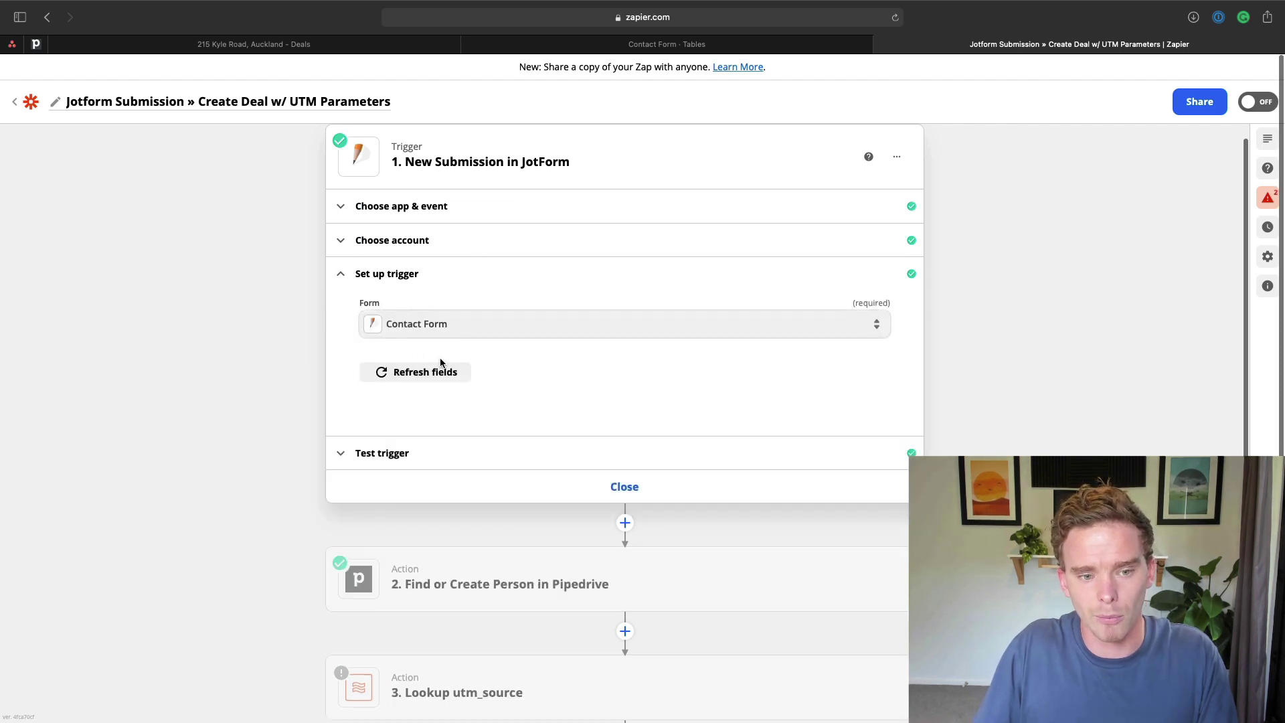
{"action": "scroll", "coordinate": [481, 459], "scroll_direction": "down", "scroll_amount": 4}
{"action": "left_click", "coordinate": [516, 368]}
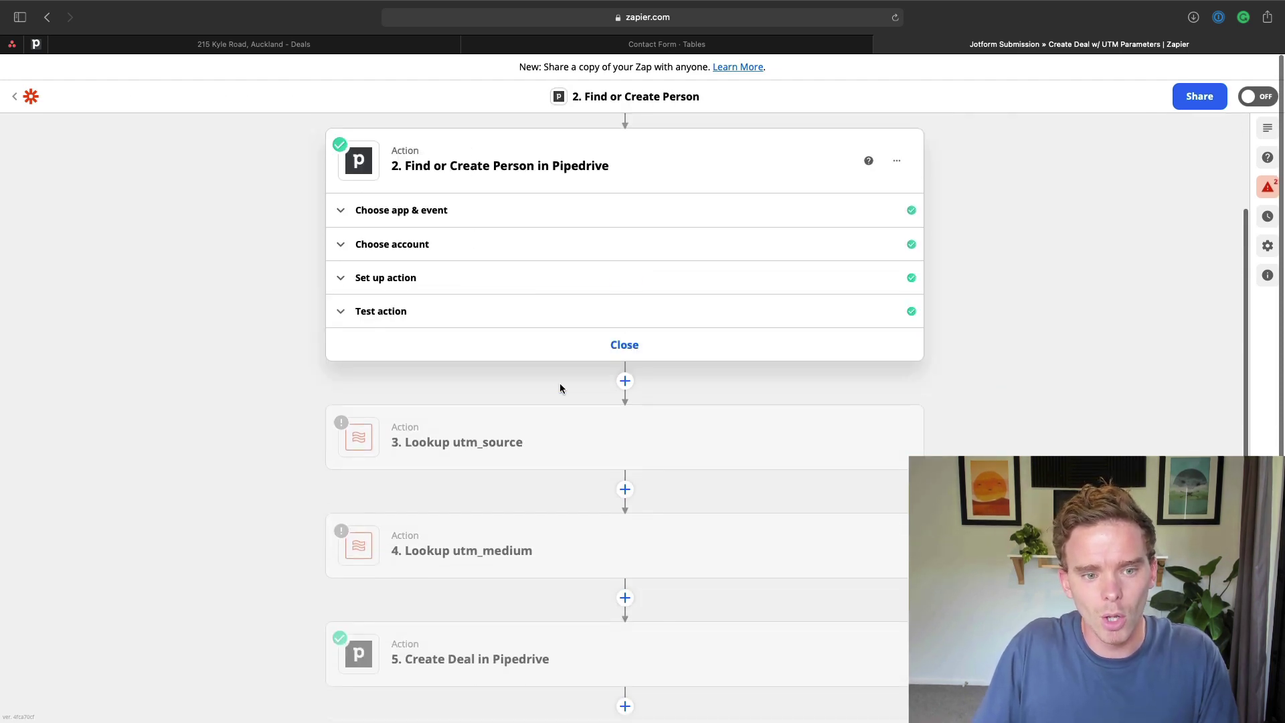
{"action": "left_click", "coordinate": [400, 285]}
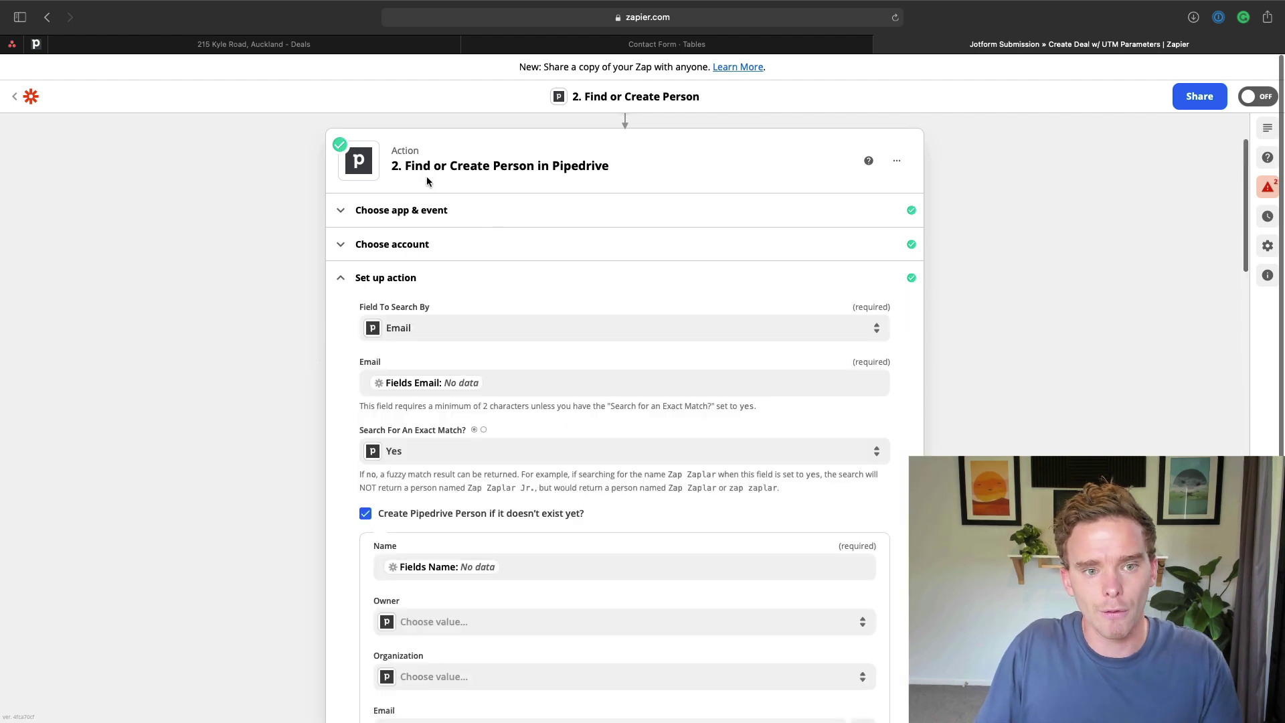
{"action": "scroll", "coordinate": [543, 208], "scroll_direction": "down", "scroll_amount": 5}
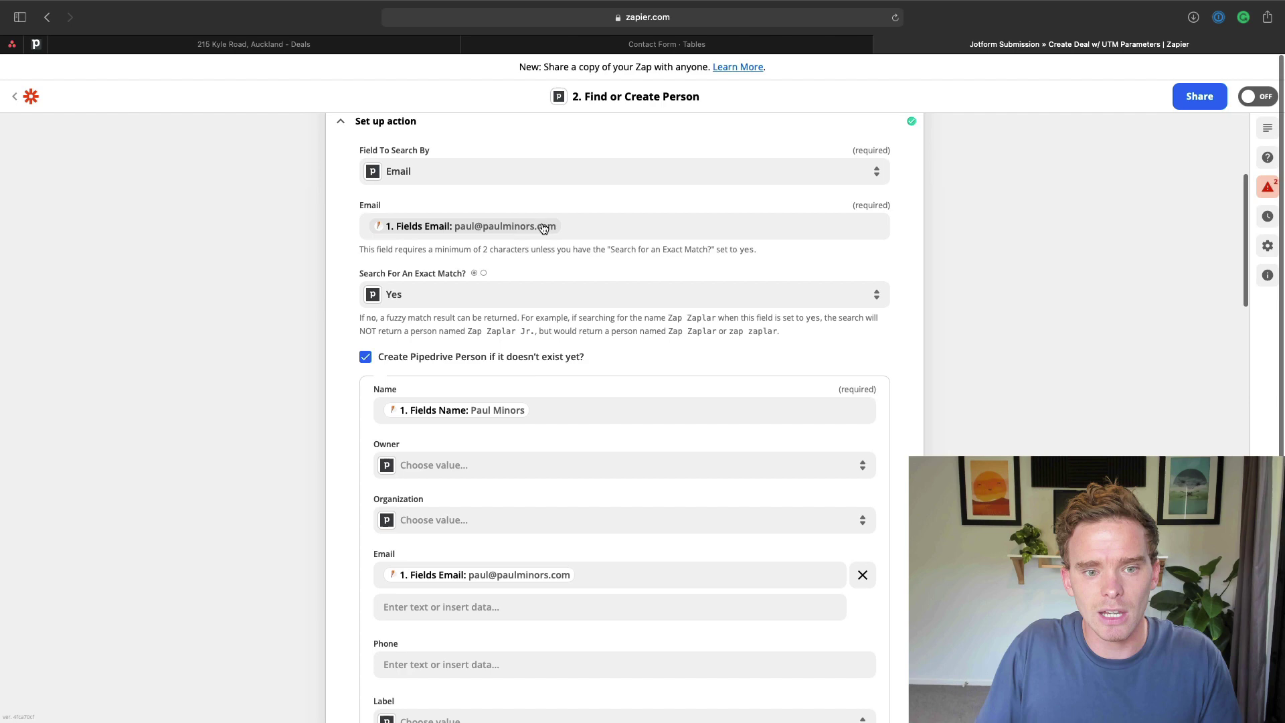
Test the JotForm trigger, load more samples, pick Submission D and continue
{"action": "scroll", "coordinate": [544, 229], "scroll_direction": "up", "scroll_amount": 5}
{"action": "left_click", "coordinate": [441, 174]}
{"action": "left_click", "coordinate": [524, 315]}
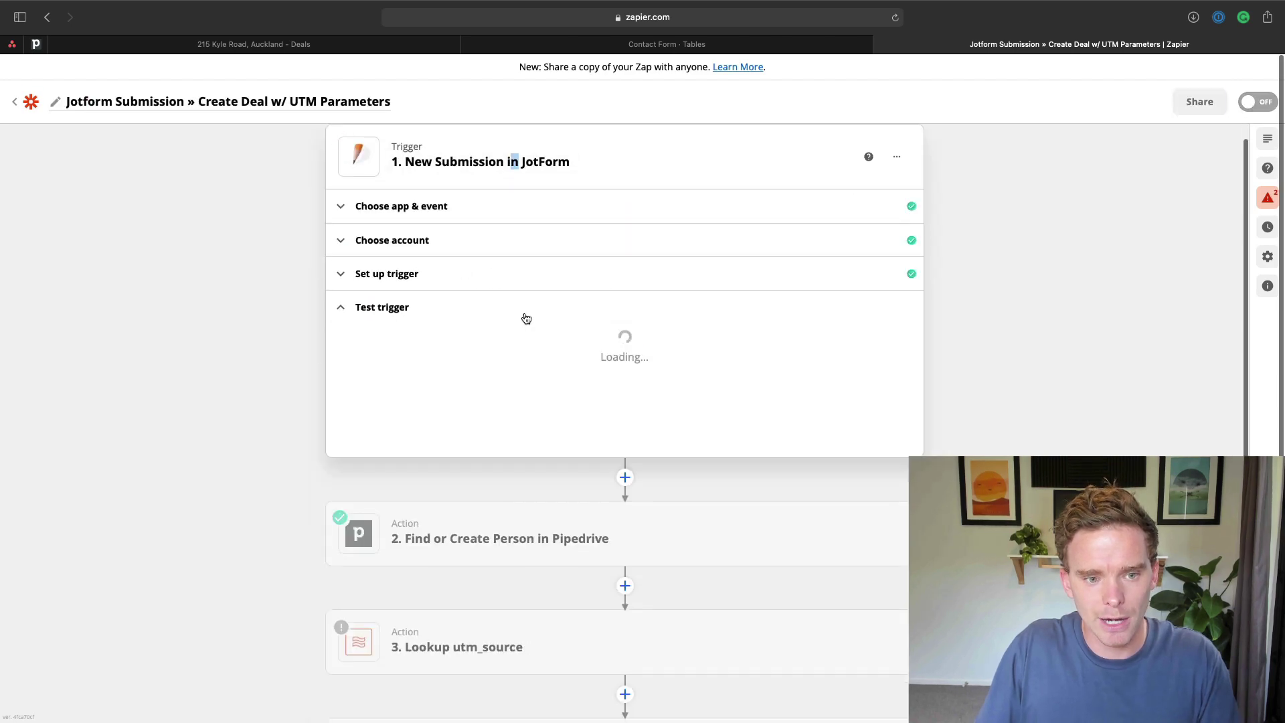
{"action": "left_click", "coordinate": [493, 410]}
{"action": "left_click", "coordinate": [529, 579]}
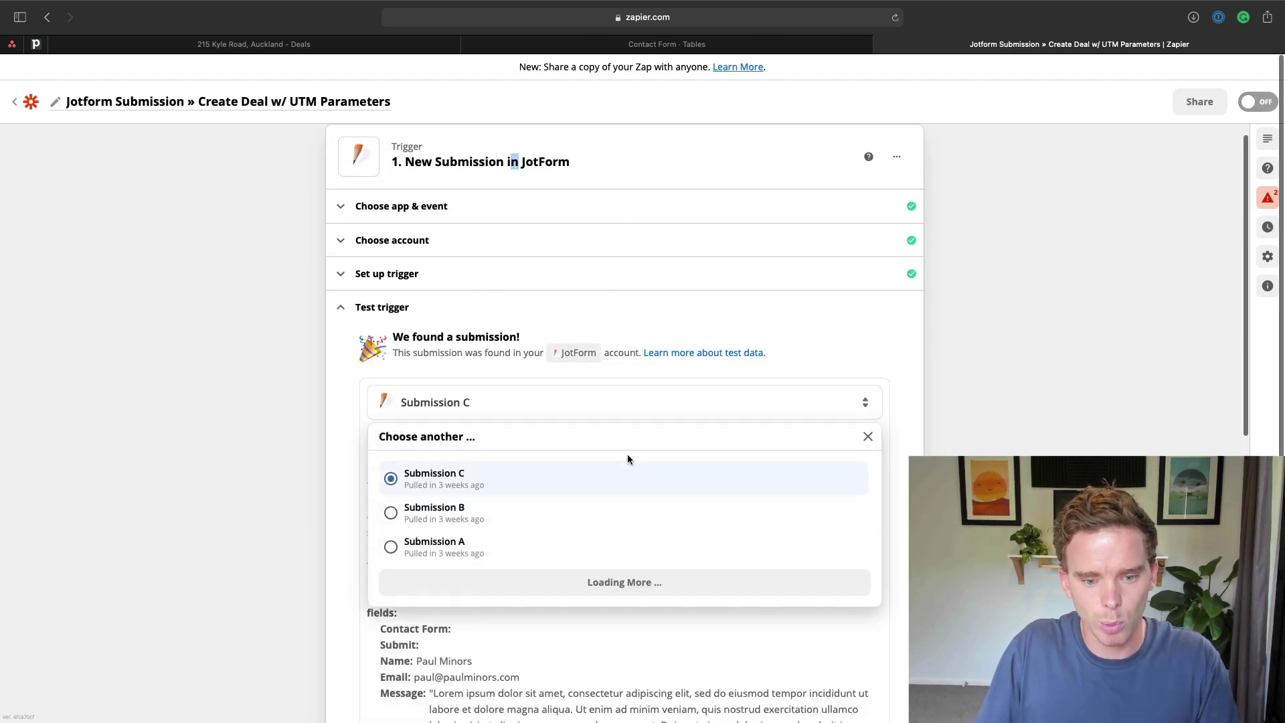
{"action": "left_click", "coordinate": [479, 479]}
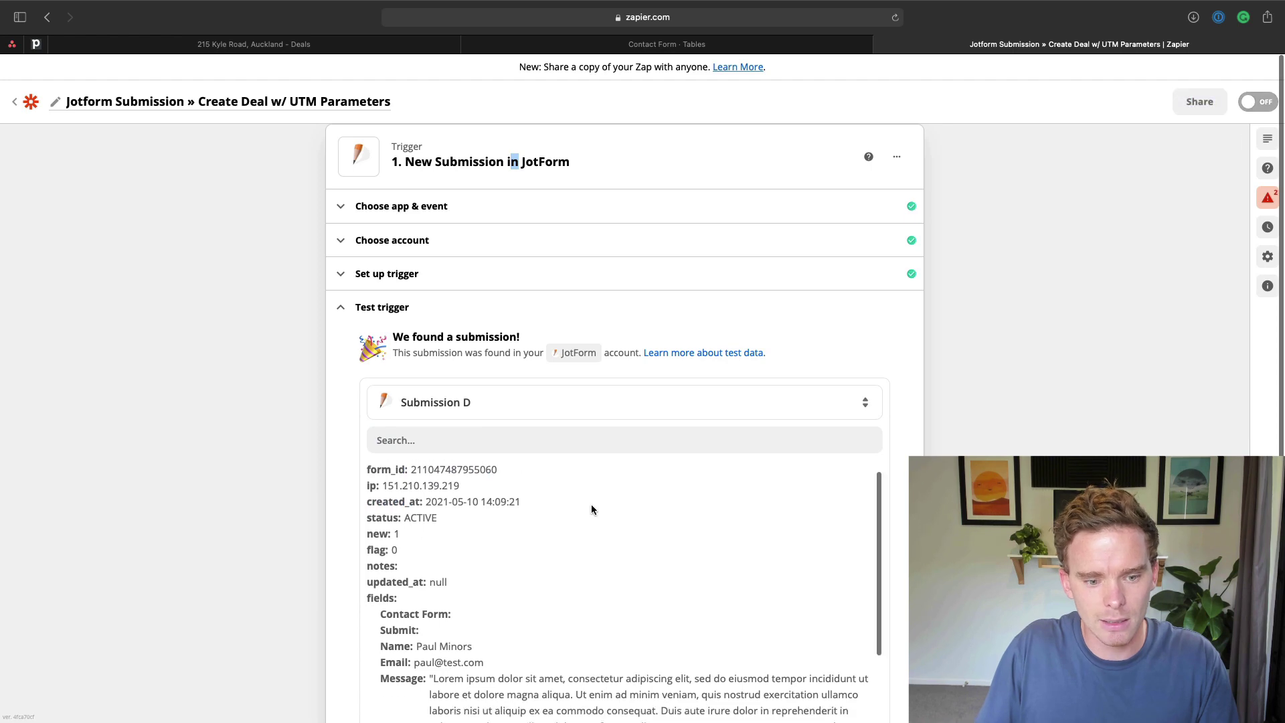
{"action": "scroll", "coordinate": [591, 507], "scroll_direction": "down", "scroll_amount": 10}
{"action": "left_click", "coordinate": [655, 379]}
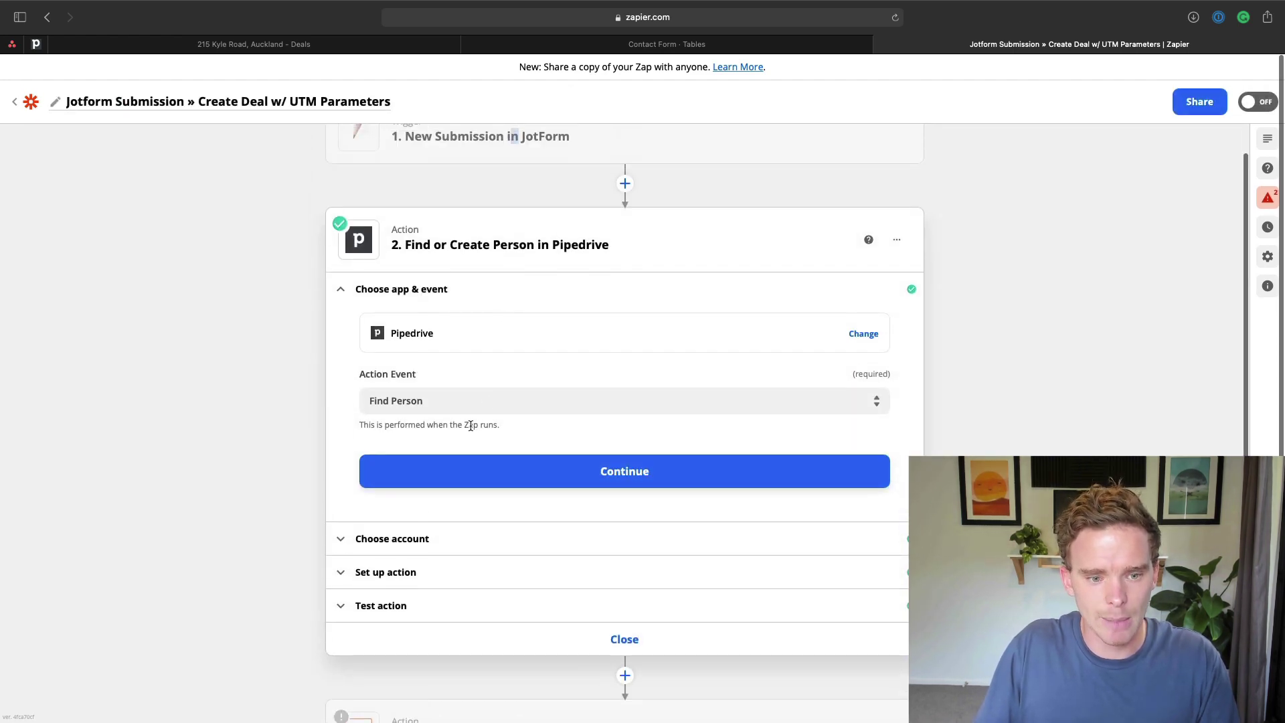
Review the Find or Create Person mappings using Submission D's data, then close the step
{"action": "left_click", "coordinate": [392, 573]}
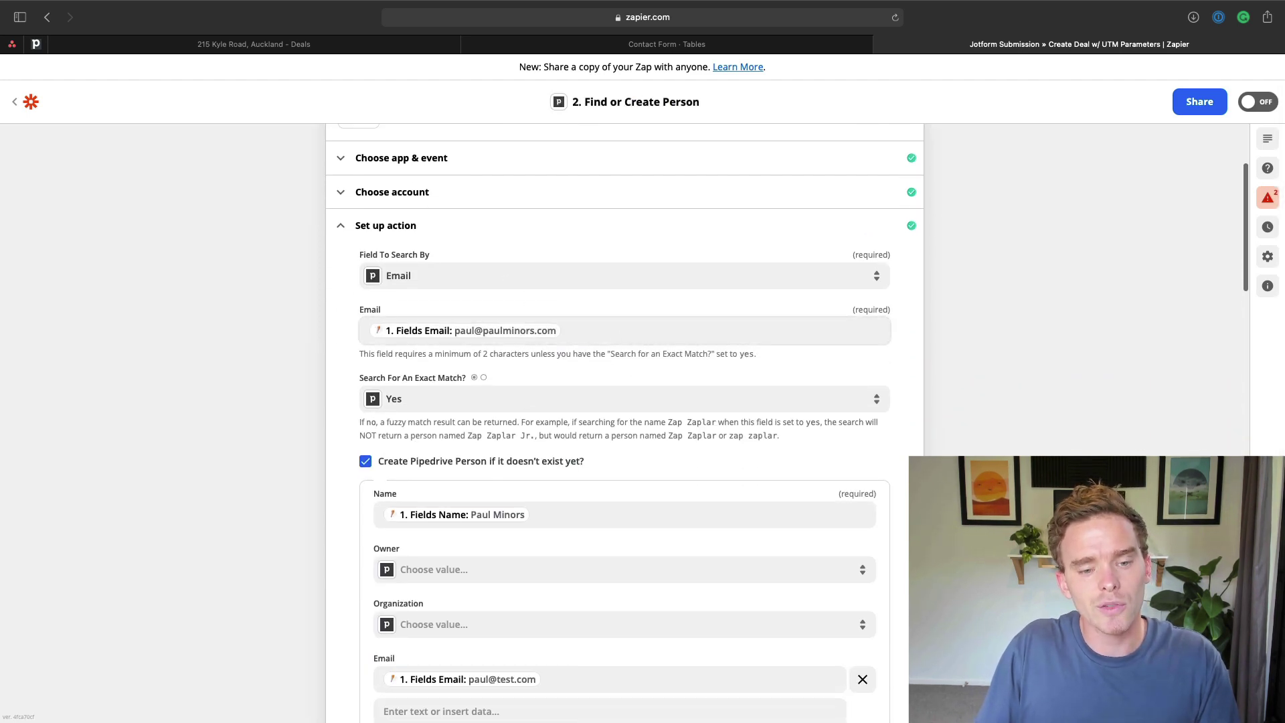
{"action": "scroll", "coordinate": [560, 416], "scroll_direction": "down", "scroll_amount": 5}
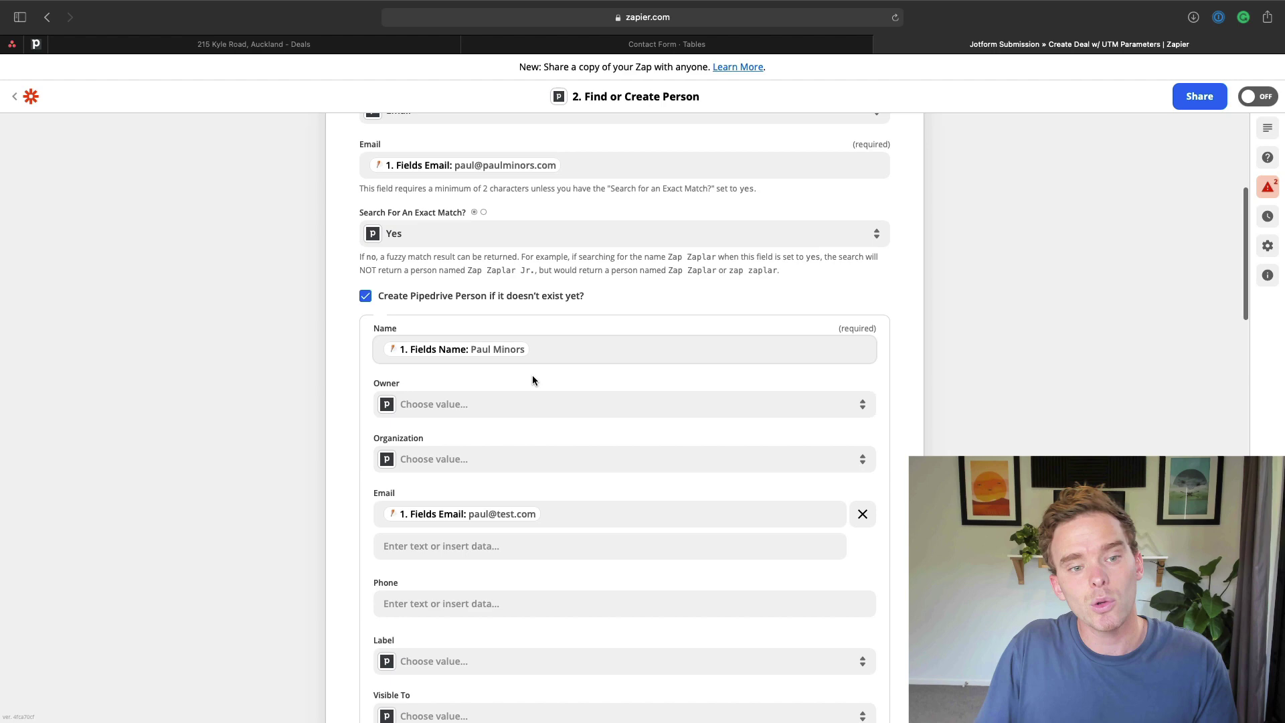
{"action": "scroll", "coordinate": [521, 403], "scroll_direction": "down", "scroll_amount": 4}
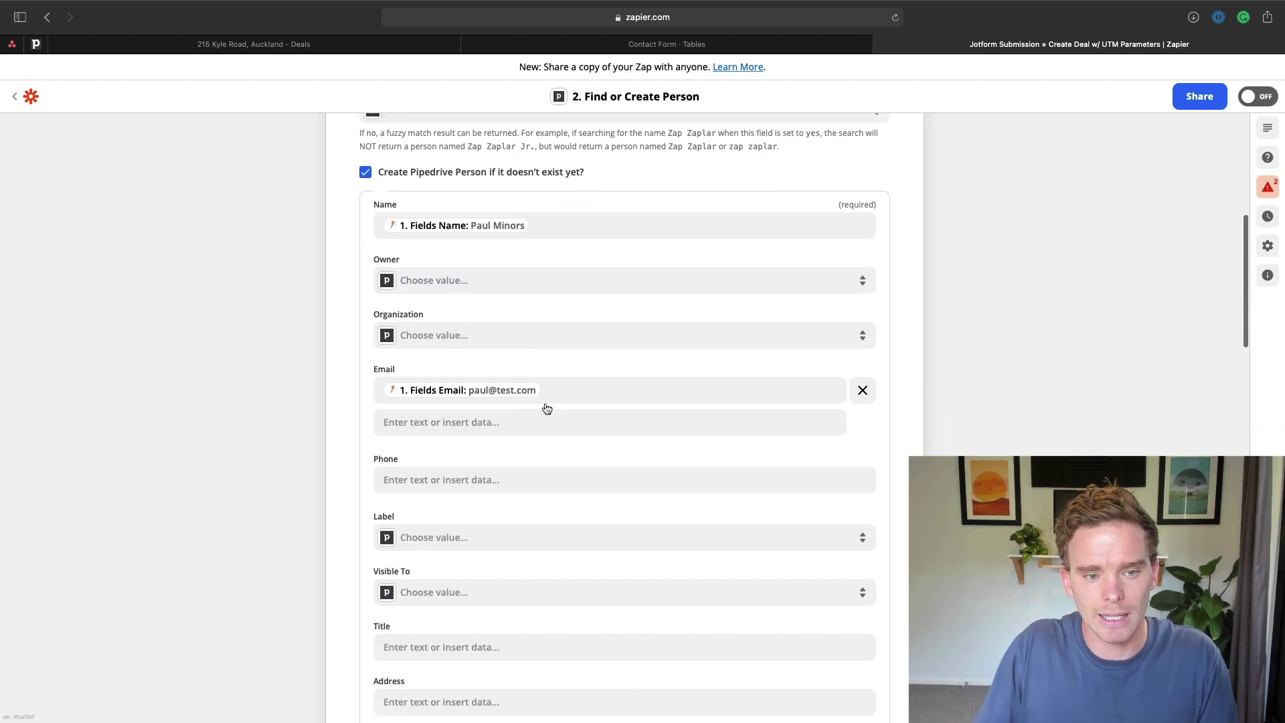
{"action": "scroll", "coordinate": [545, 405], "scroll_direction": "up", "scroll_amount": 5}
{"action": "scroll", "coordinate": [625, 453], "scroll_direction": "down", "scroll_amount": 15}
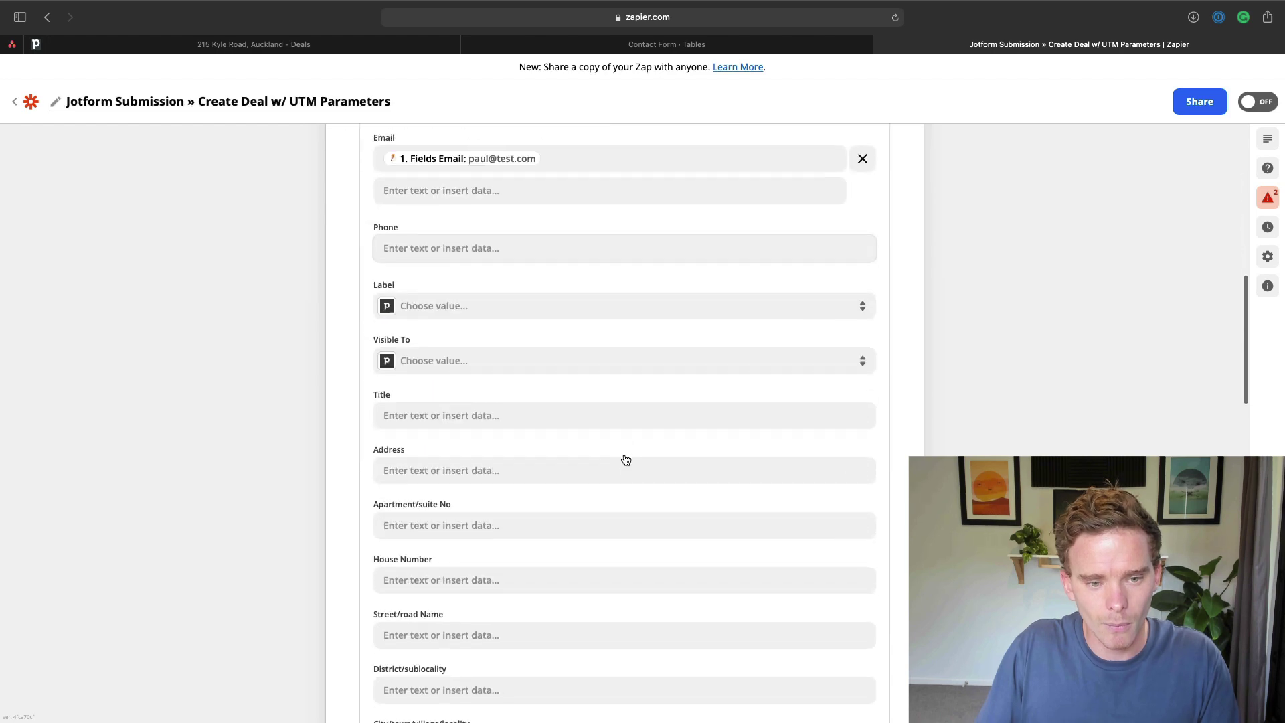
{"action": "scroll", "coordinate": [609, 465], "scroll_direction": "down", "scroll_amount": 5}
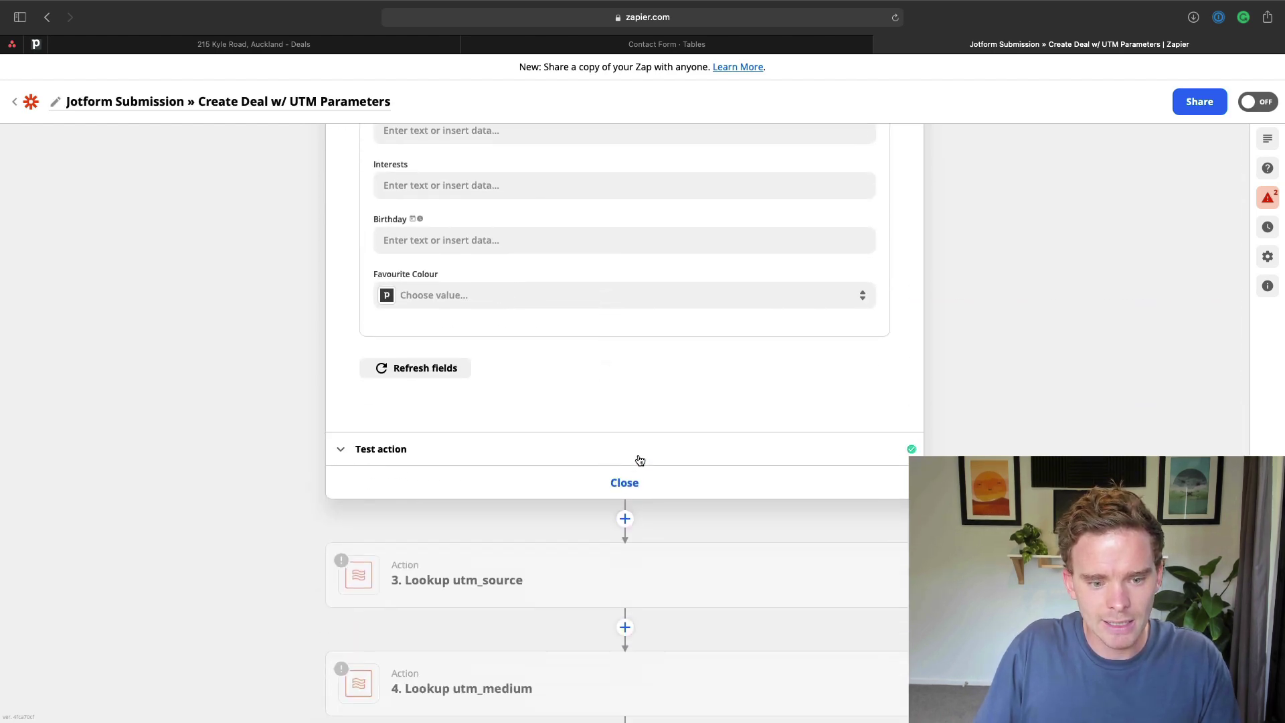
{"action": "left_click", "coordinate": [633, 476]}
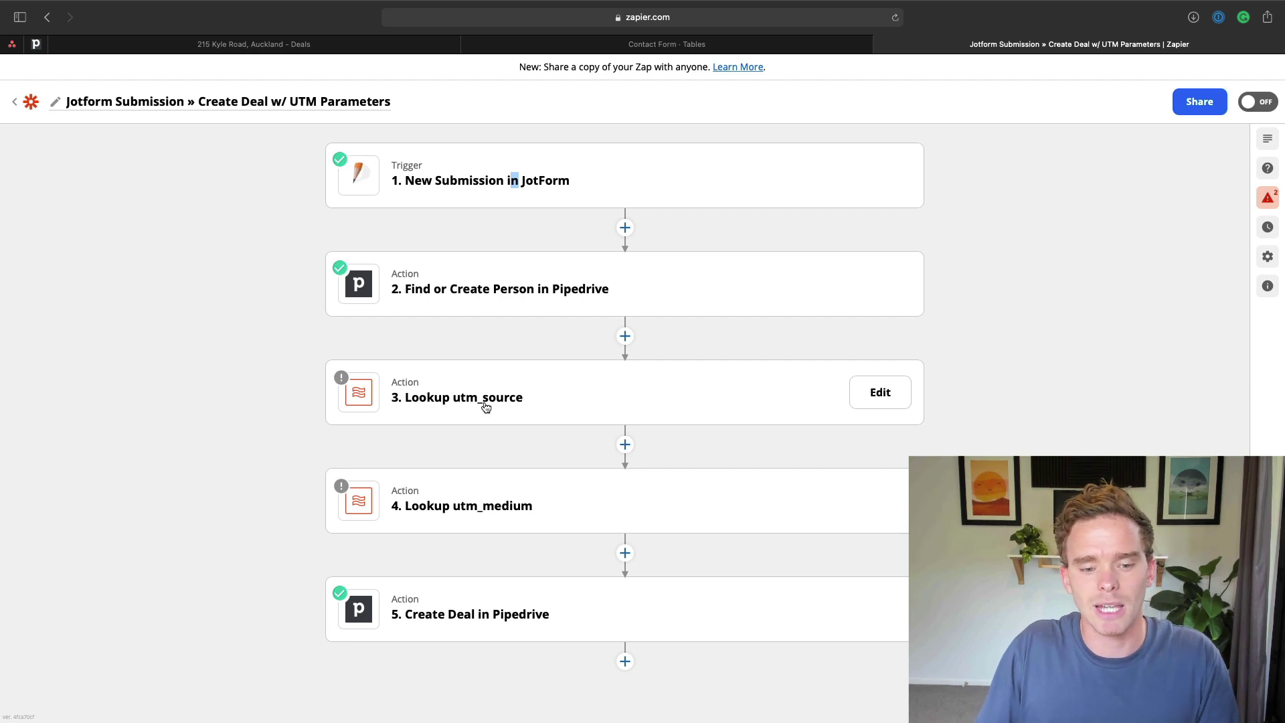
Expand the Create Deal in Pipedrive step's setup to show its Title mapping
{"action": "left_click", "coordinate": [551, 613]}
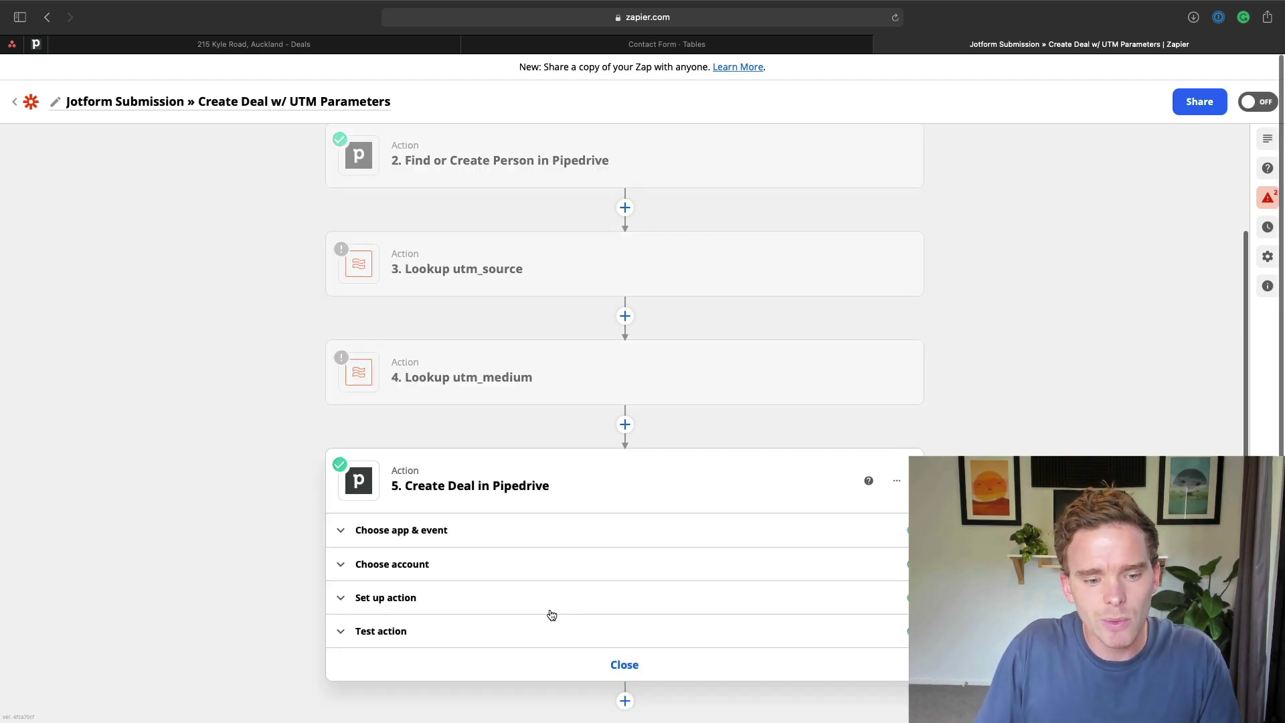
{"action": "left_click", "coordinate": [461, 605]}
{"action": "scroll", "coordinate": [504, 583], "scroll_direction": "down", "scroll_amount": 8}
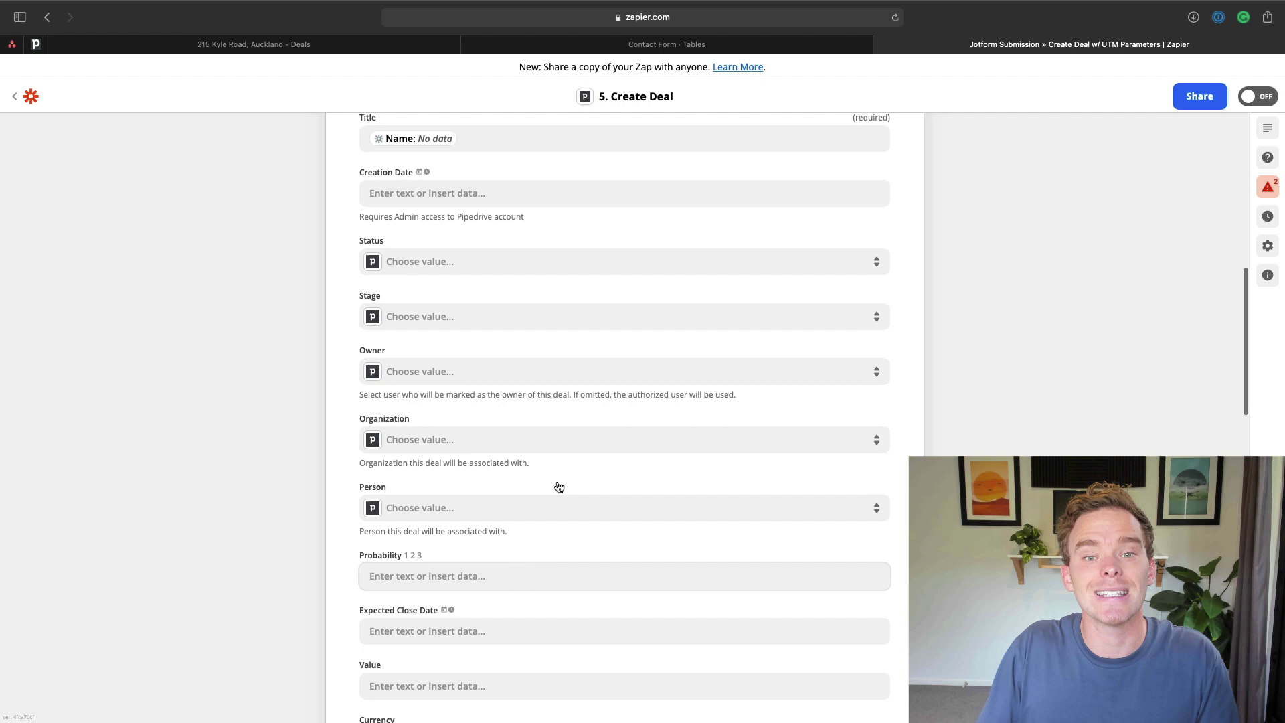
{"action": "left_click", "coordinate": [425, 44]}
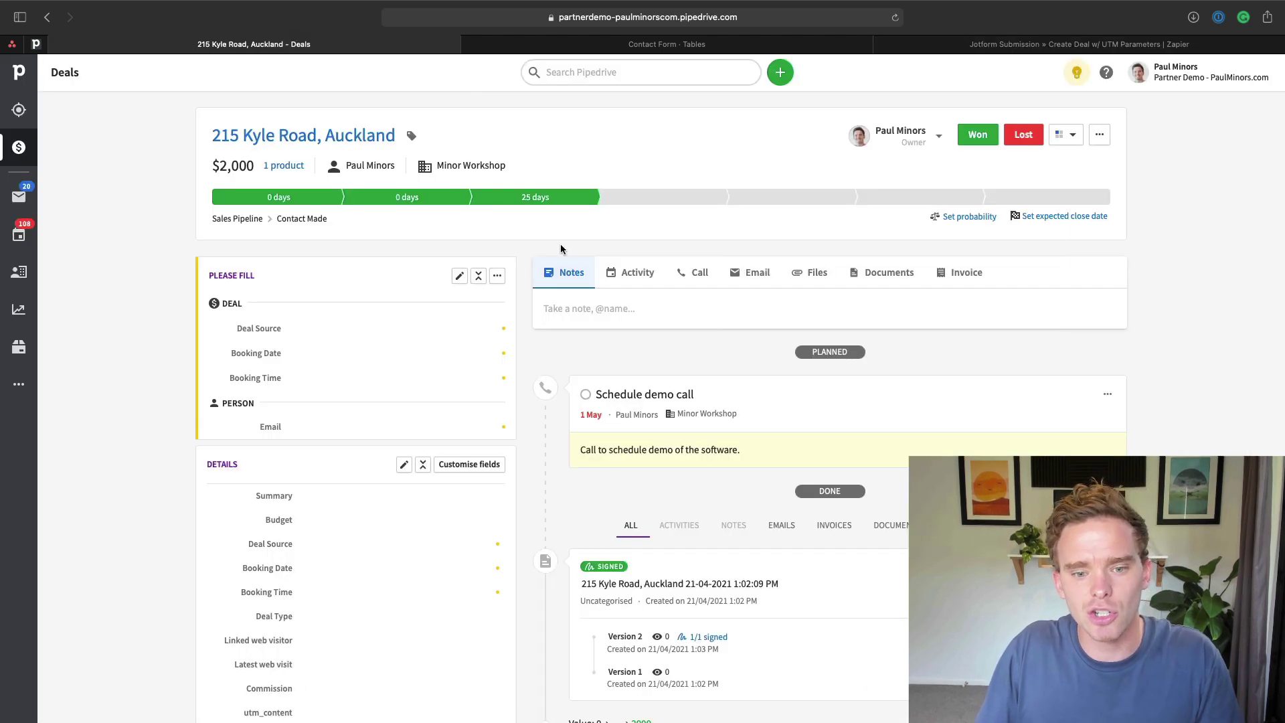
{"action": "scroll", "coordinate": [507, 333], "scroll_direction": "down", "scroll_amount": 5}
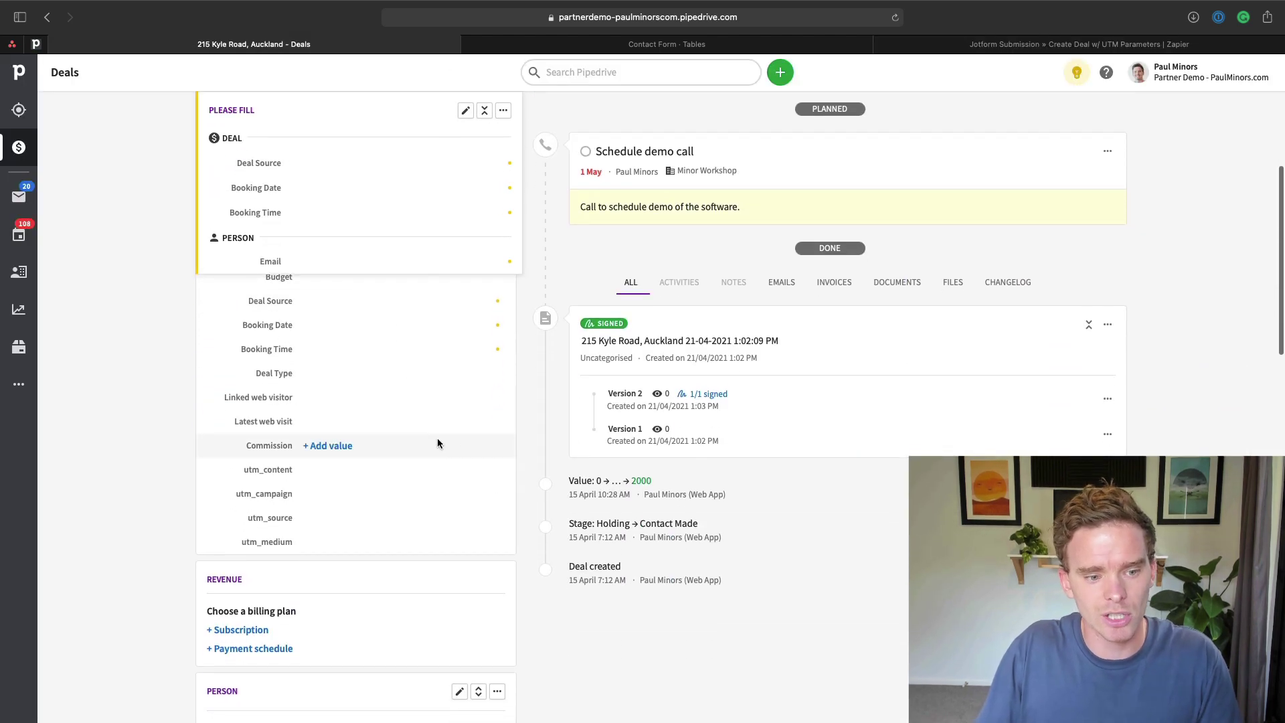
{"action": "left_click_drag", "start_coordinate": [245, 472], "coordinate": [282, 495]}
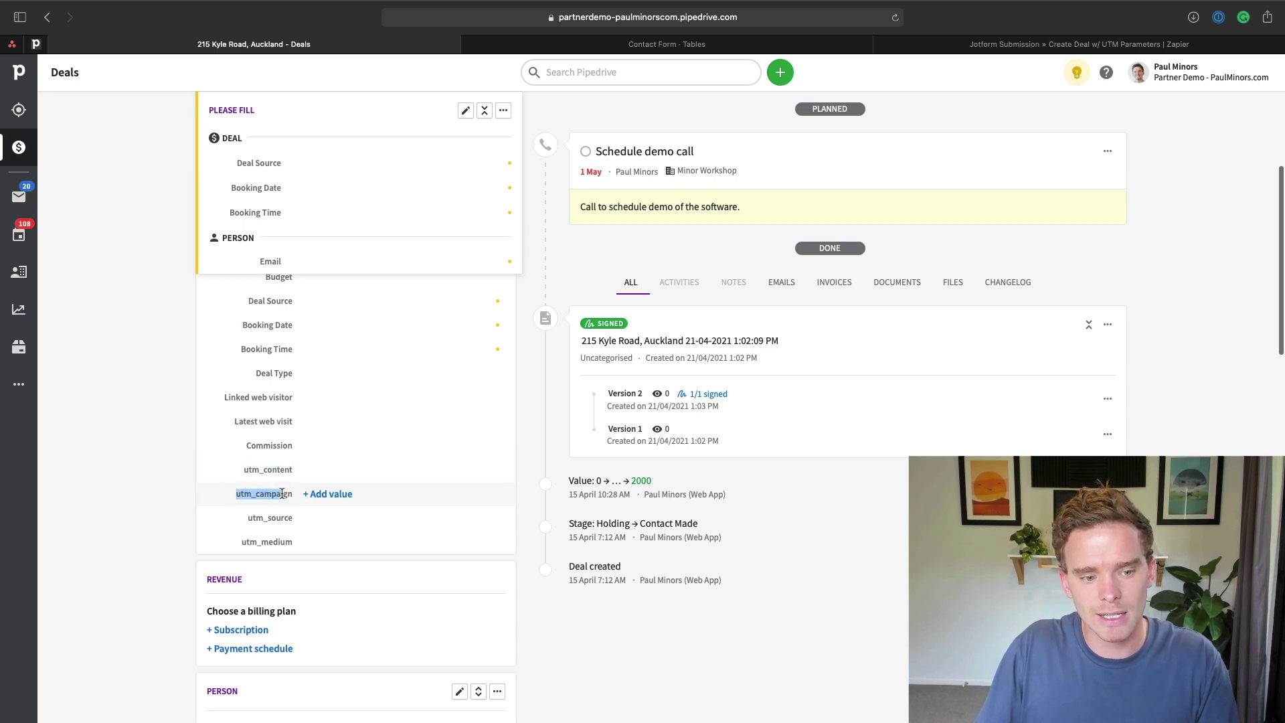
{"action": "left_click", "coordinate": [528, 528]}
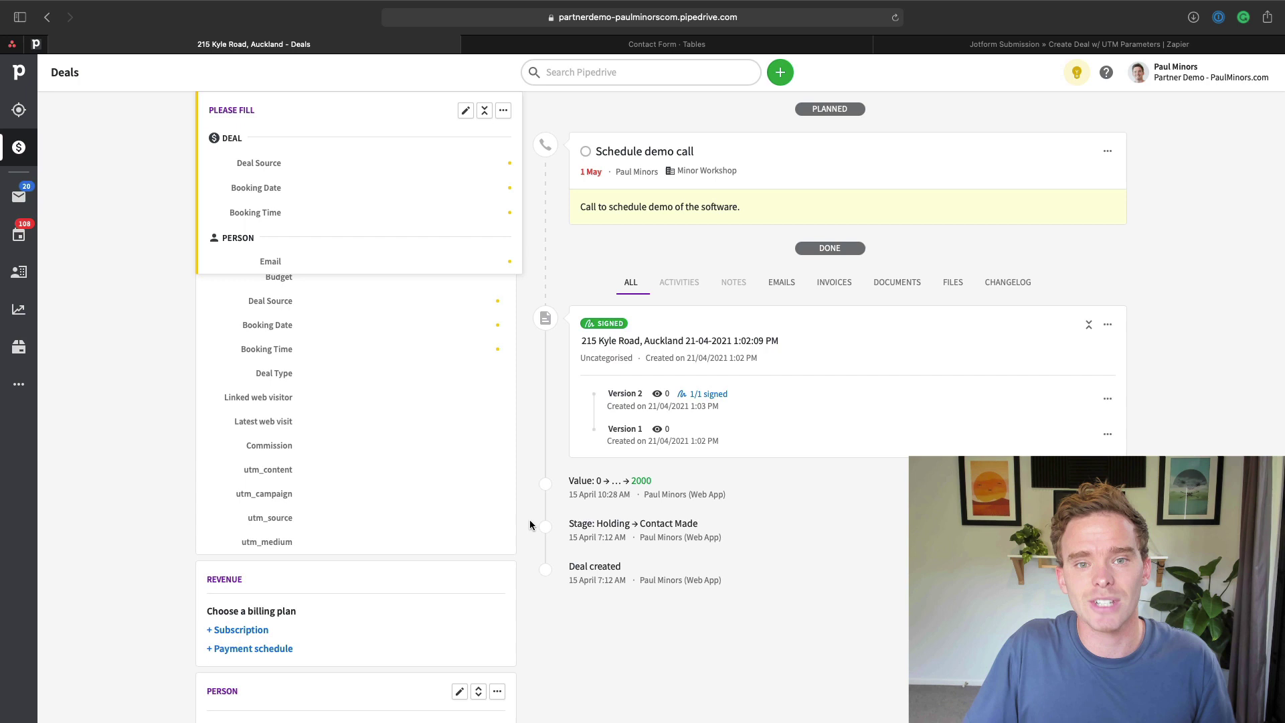
{"action": "left_click", "coordinate": [323, 525]}
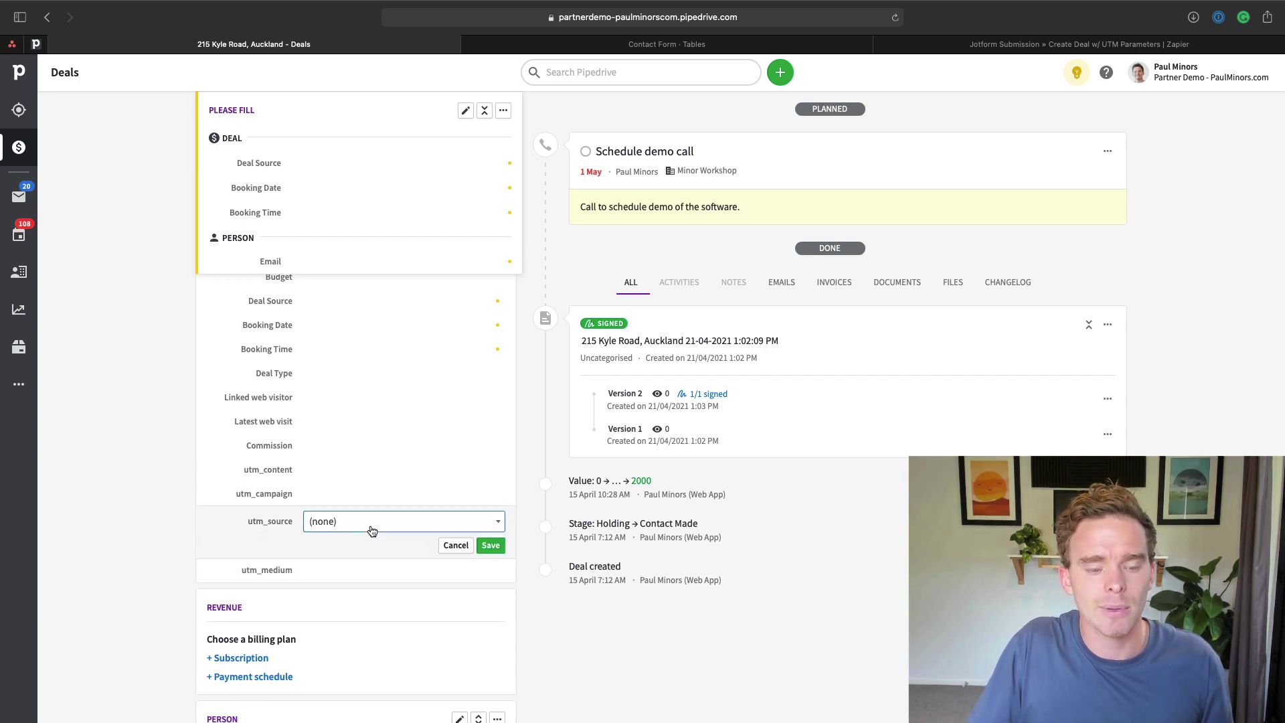
{"action": "left_click", "coordinate": [373, 529]}
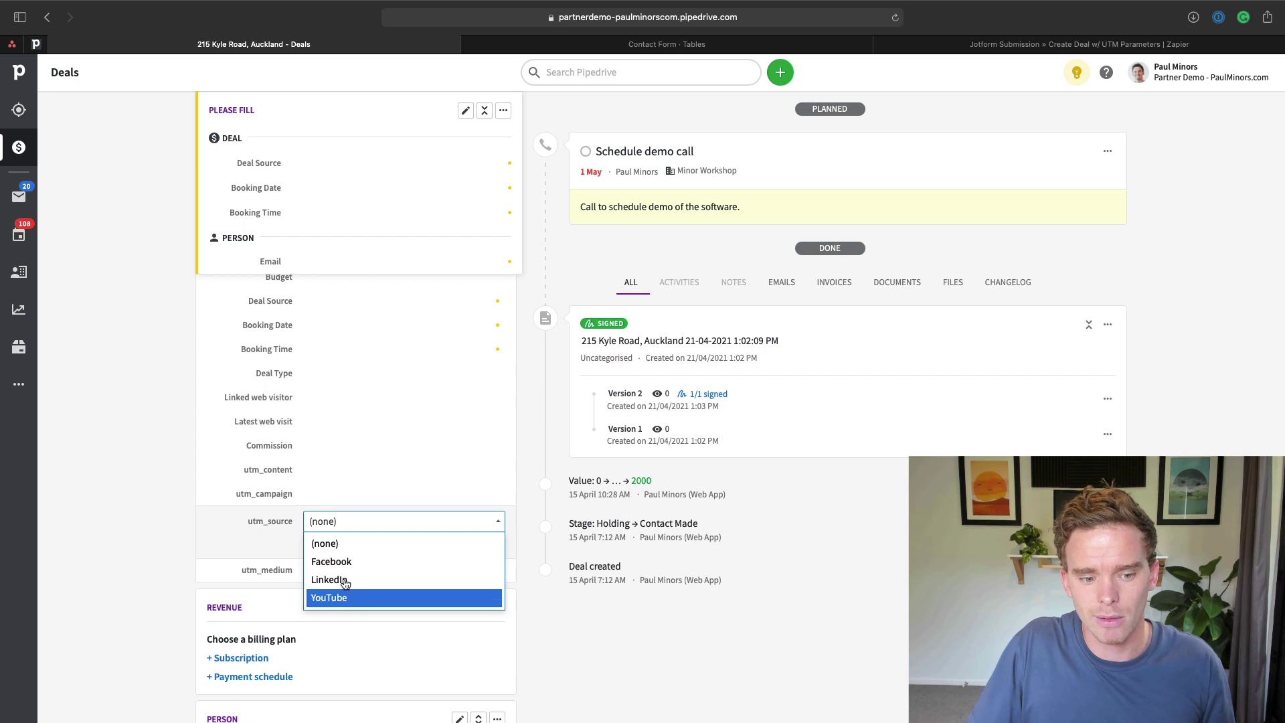
{"action": "left_click", "coordinate": [270, 527]}
{"action": "left_click", "coordinate": [315, 571]}
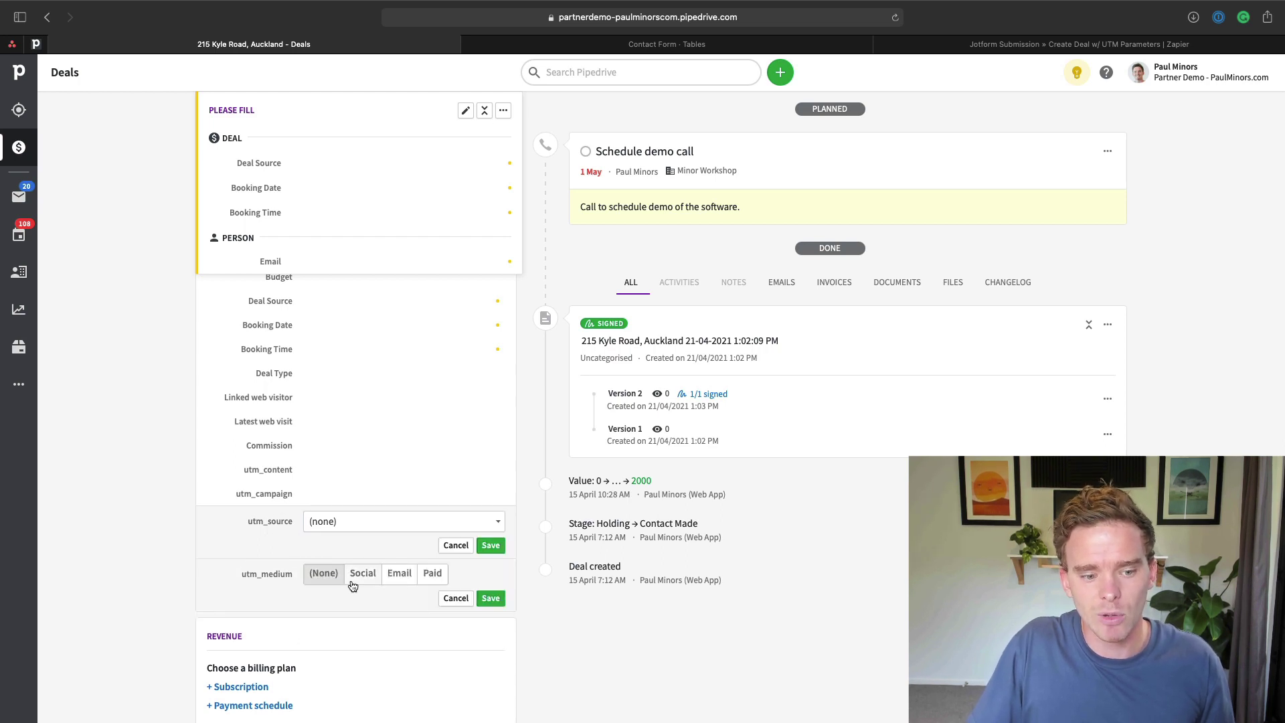
{"action": "left_click", "coordinate": [458, 598]}
{"action": "left_click", "coordinate": [457, 545]}
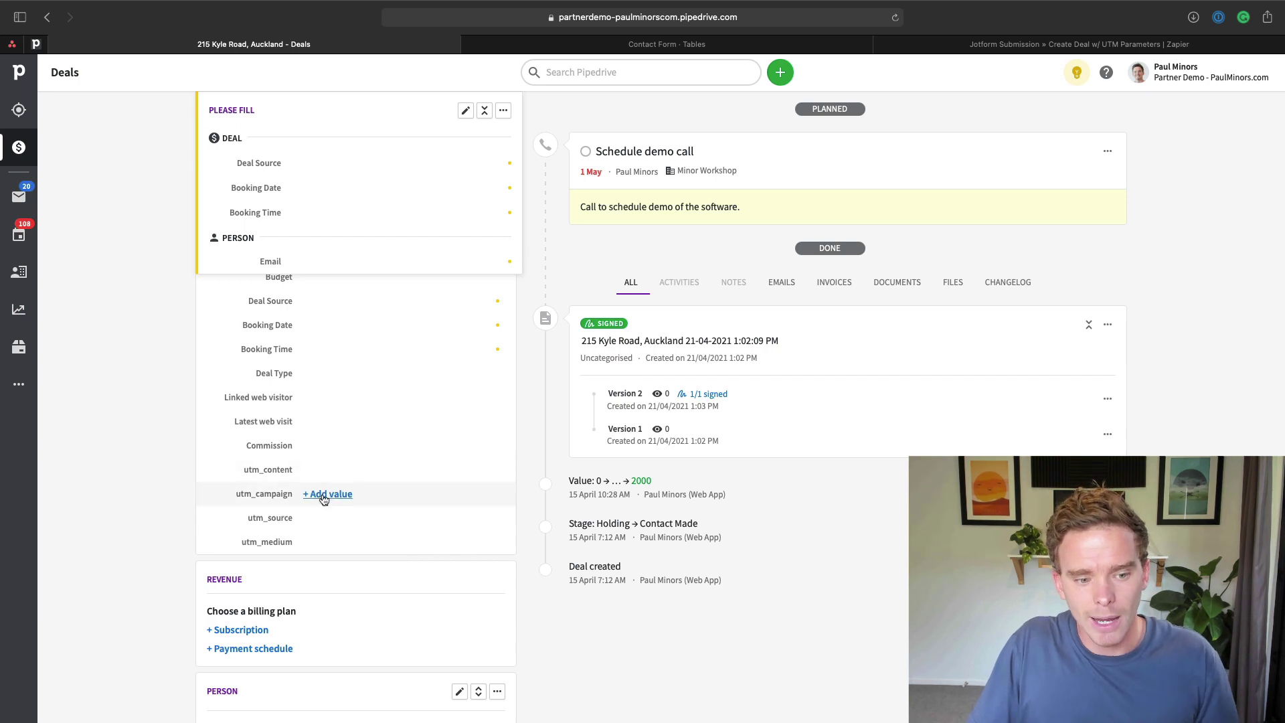
{"action": "left_click", "coordinate": [326, 496]}
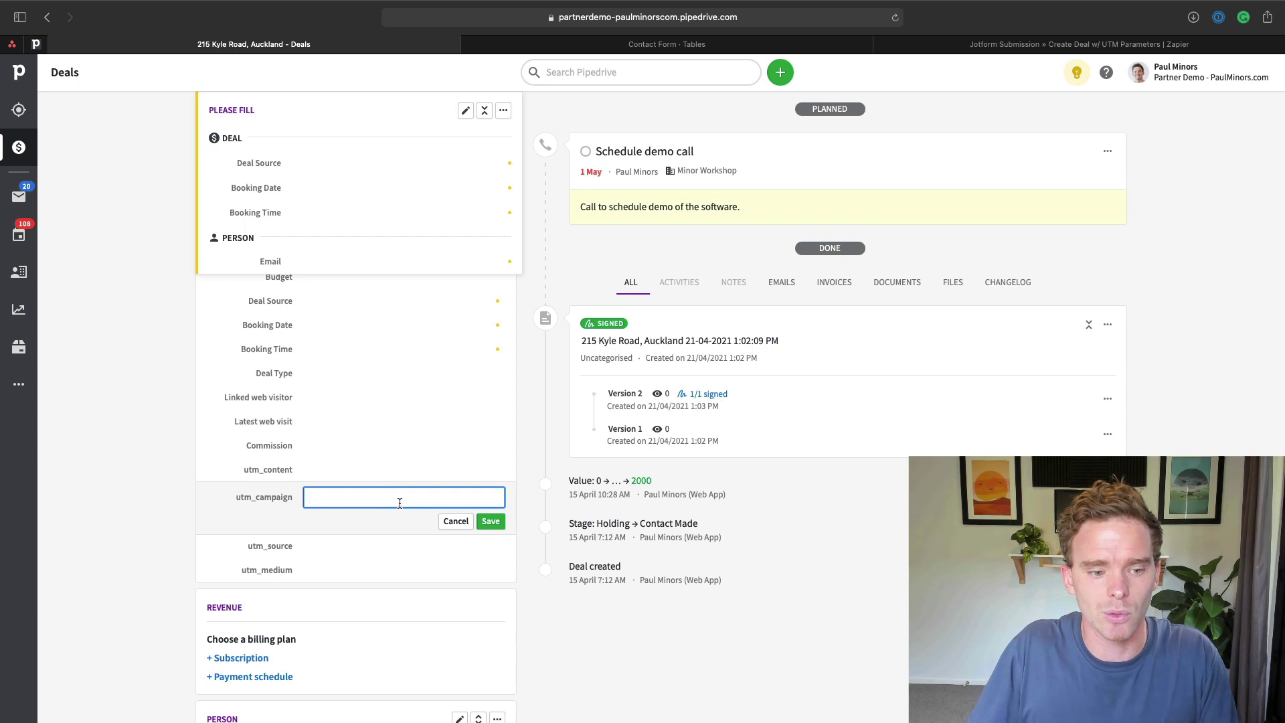
{"action": "left_click", "coordinate": [454, 522]}
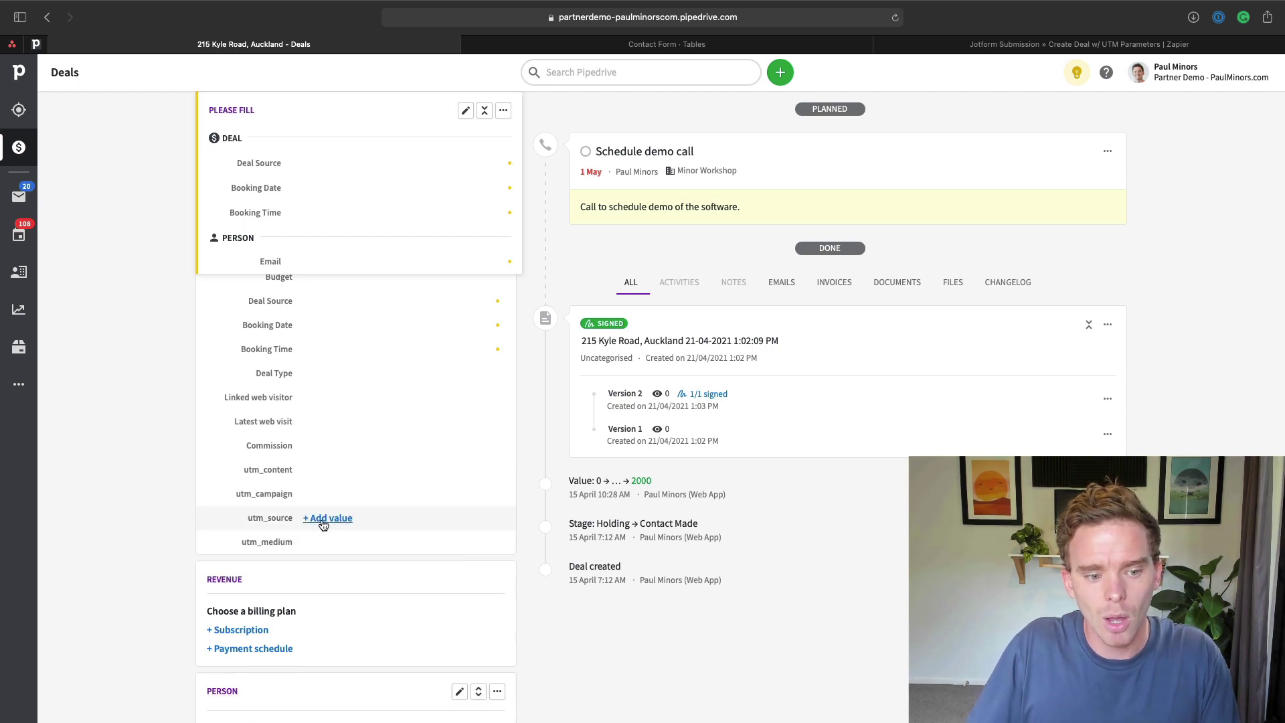
Back in Zapier, expand Lookup utm_source mapping Facebook, LinkedIn and YouTube to 59, 60 and 61
{"action": "left_click", "coordinate": [662, 44]}
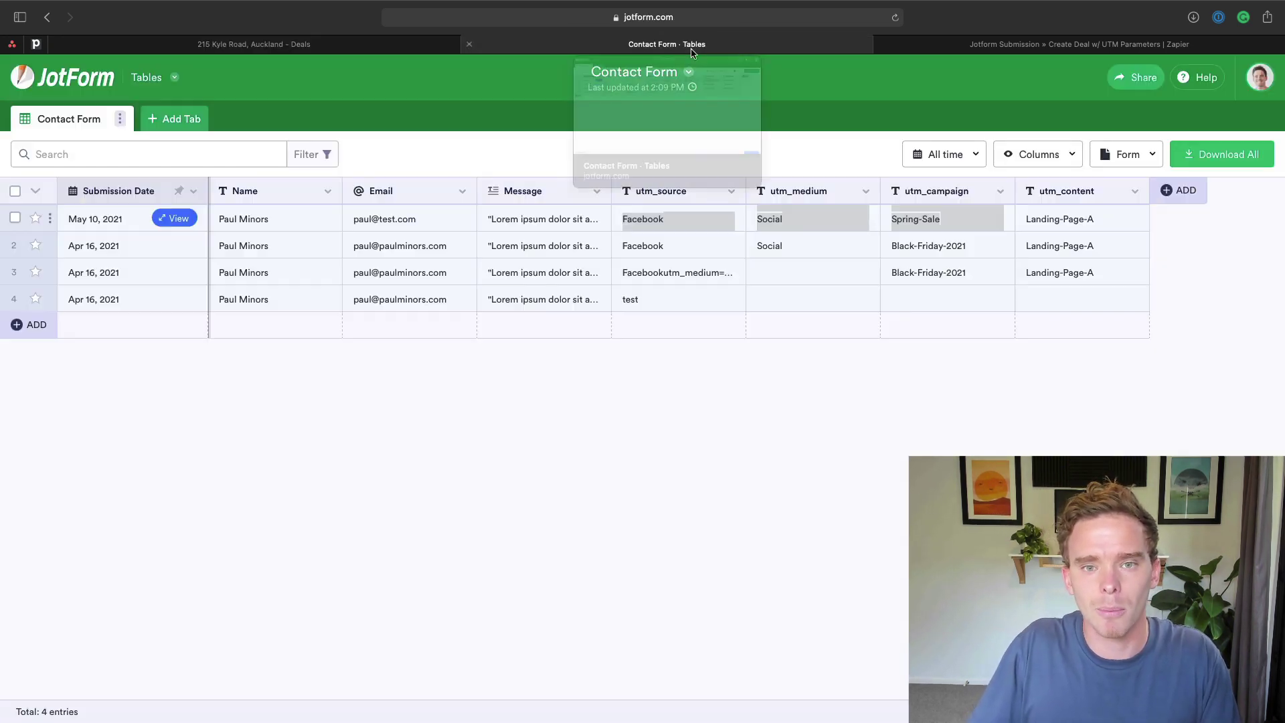
{"action": "left_click", "coordinate": [1079, 44]}
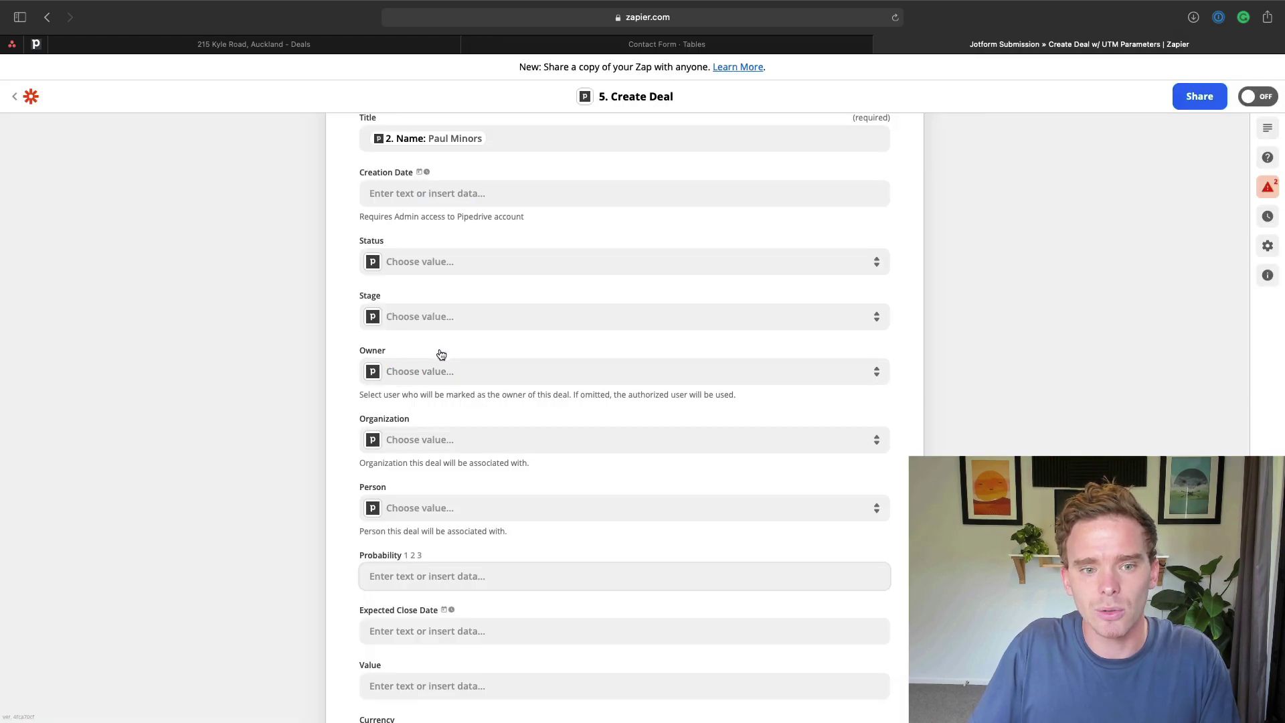
{"action": "scroll", "coordinate": [439, 355], "scroll_direction": "up", "scroll_amount": 8}
{"action": "scroll", "coordinate": [482, 375], "scroll_direction": "up", "scroll_amount": 2}
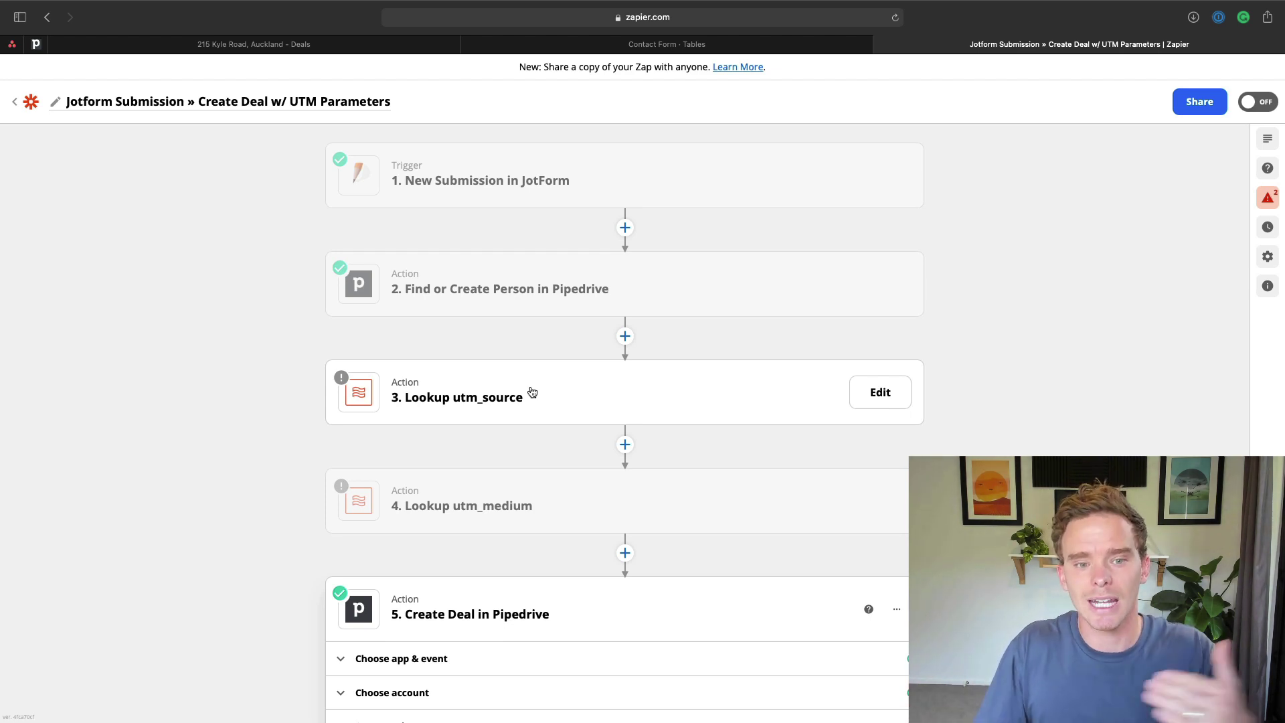
{"action": "left_click", "coordinate": [532, 391]}
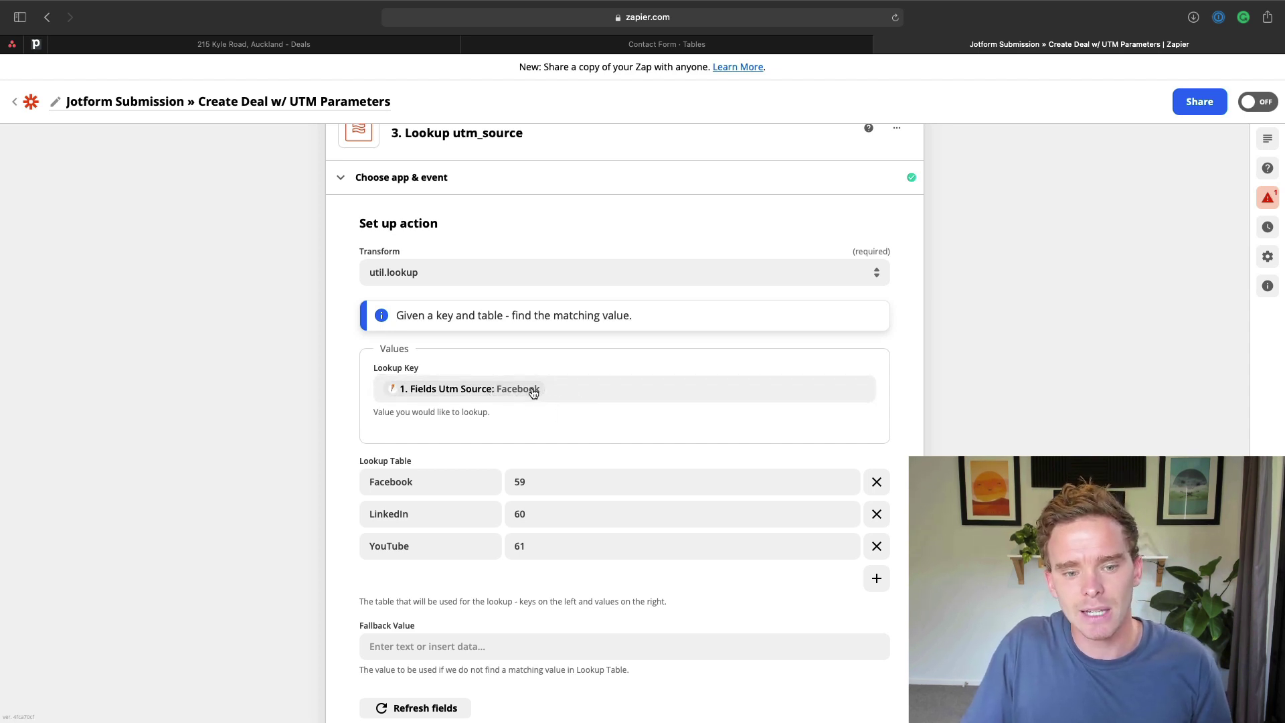
{"action": "left_click", "coordinate": [556, 389]}
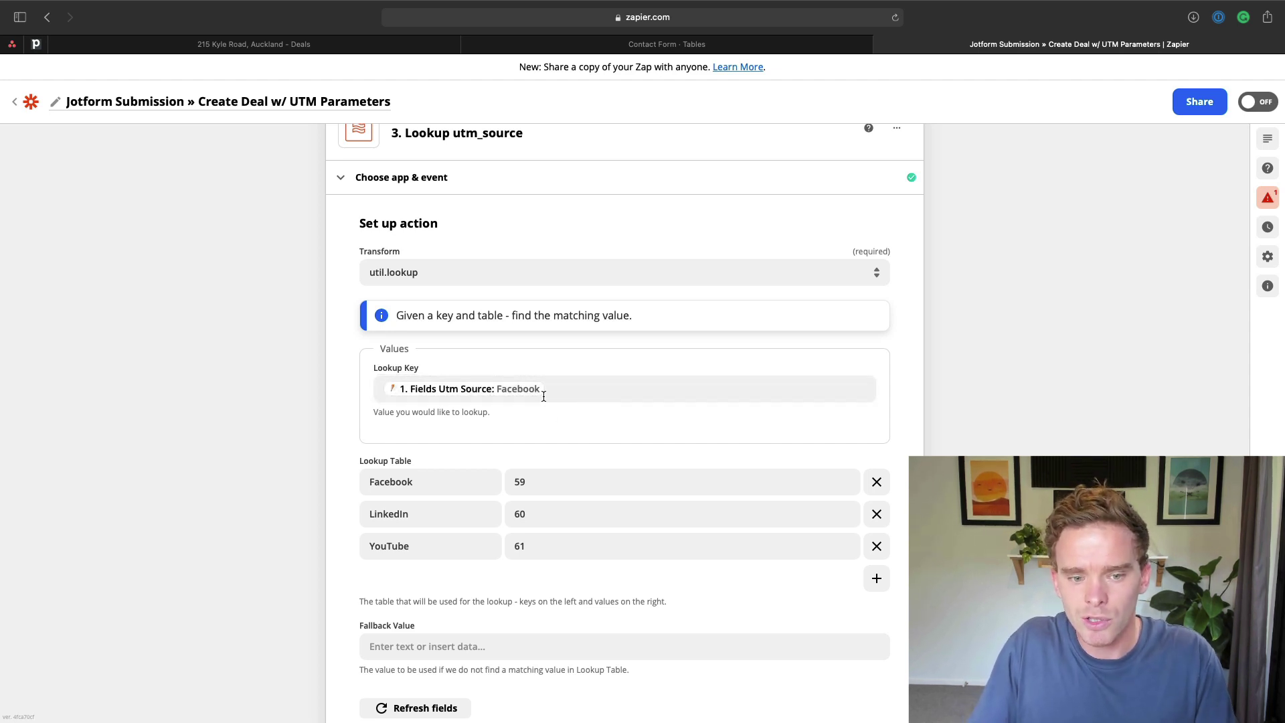
{"action": "scroll", "coordinate": [535, 397], "scroll_direction": "down", "scroll_amount": 1}
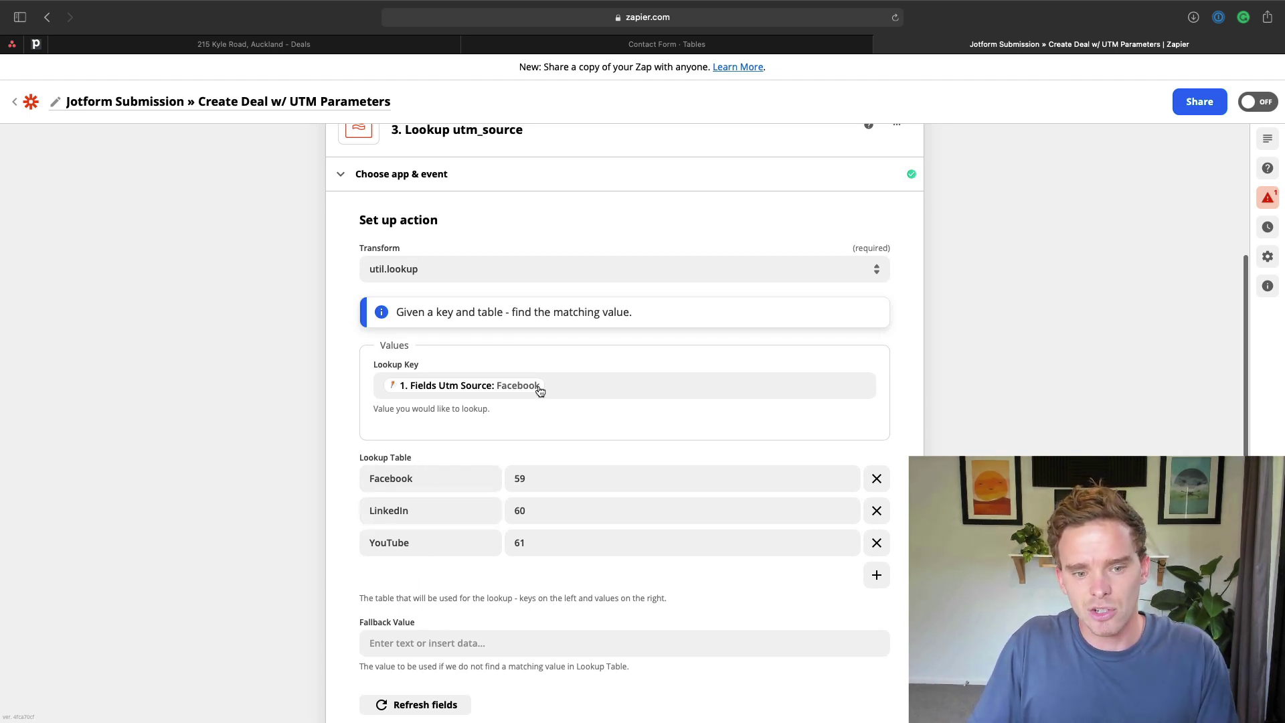
{"action": "left_click", "coordinate": [461, 483]}
{"action": "left_click_drag", "start_coordinate": [461, 483], "coordinate": [381, 480]}
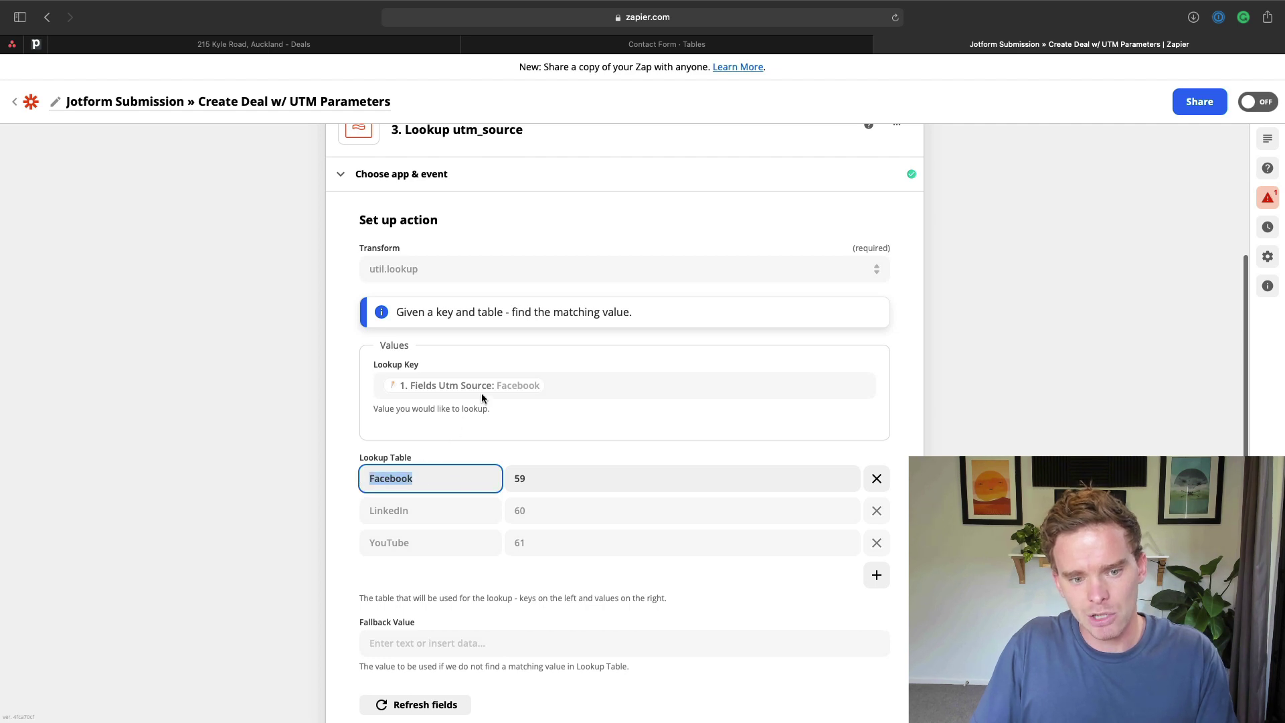
{"action": "left_click", "coordinate": [538, 482]}
{"action": "left_click_drag", "start_coordinate": [538, 482], "coordinate": [504, 478]}
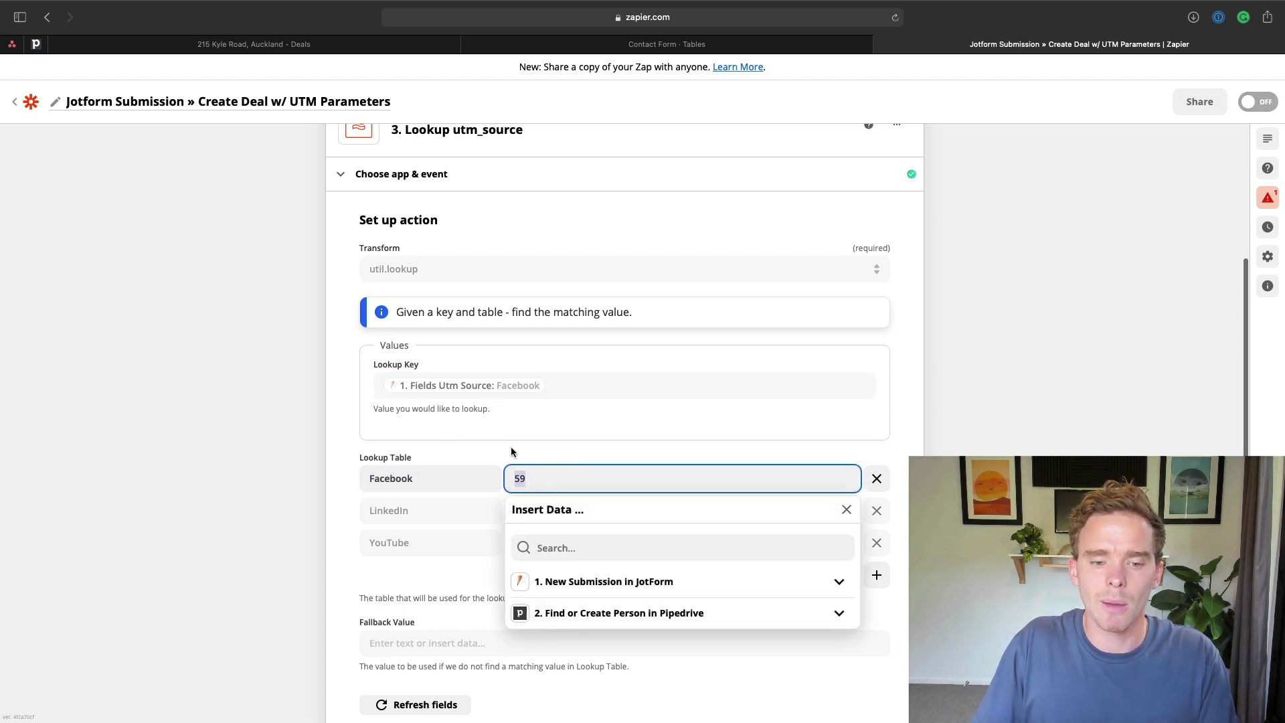
{"action": "left_click", "coordinate": [528, 446]}
{"action": "left_click", "coordinate": [541, 479]}
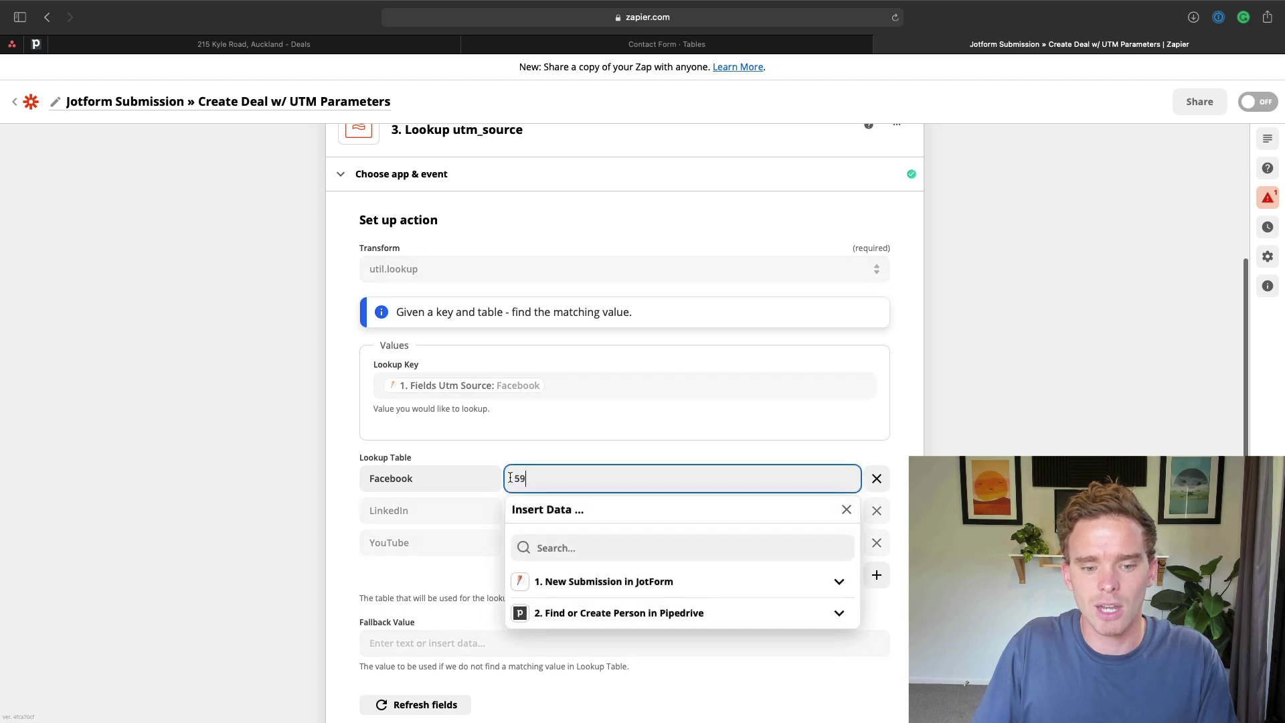
{"action": "key", "text": "Escape"}
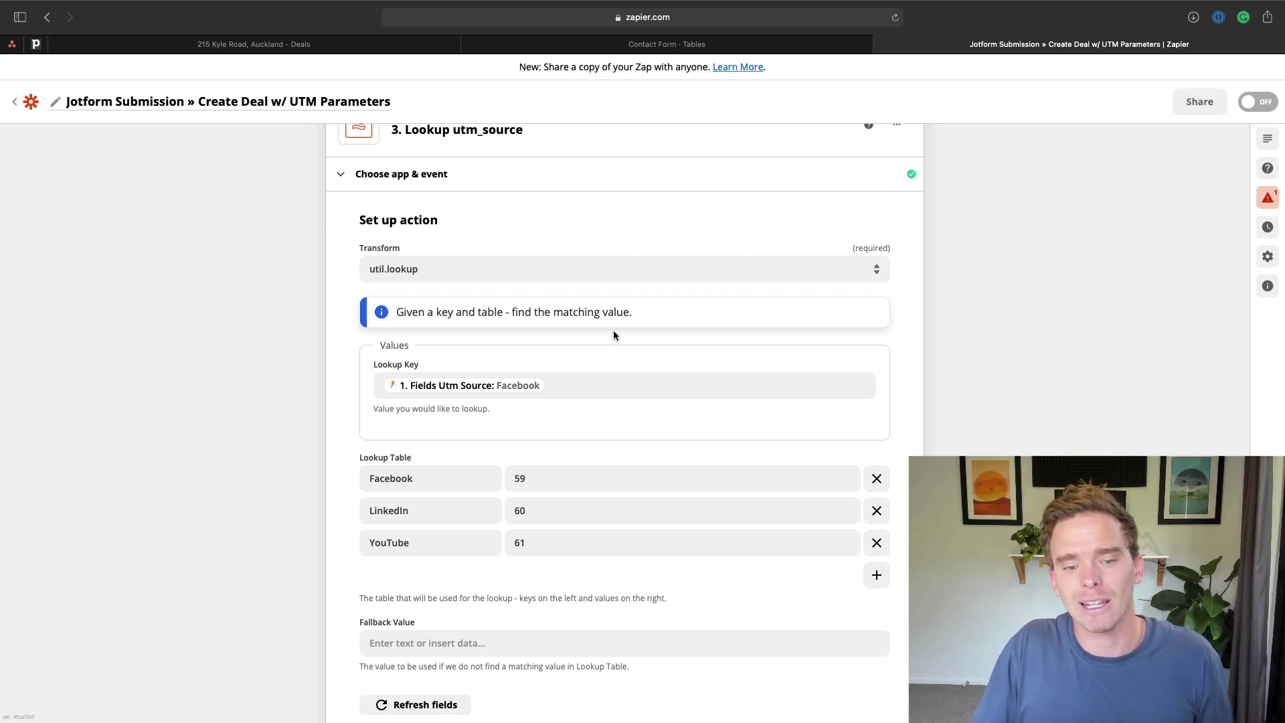
{"action": "scroll", "coordinate": [628, 375], "scroll_direction": "down", "scroll_amount": 3}
{"action": "scroll", "coordinate": [620, 391], "scroll_direction": "down", "scroll_amount": 5}
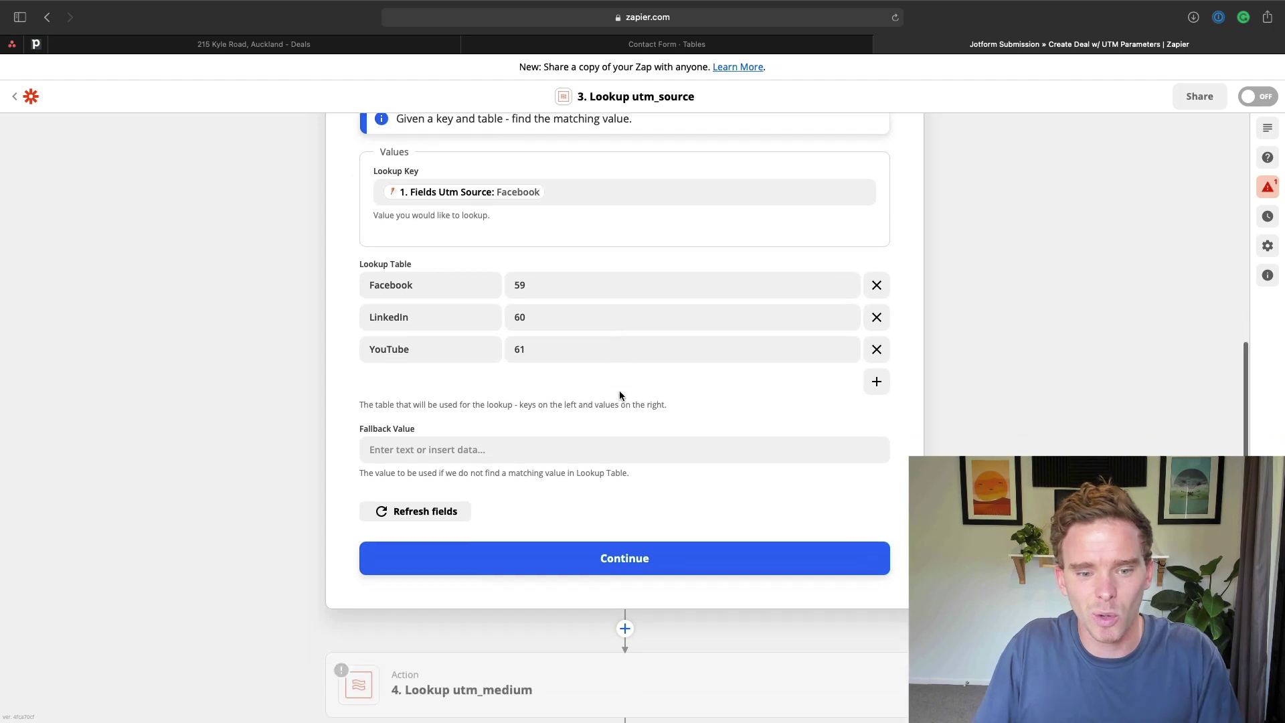
In the Create Deal step, delete the '3. Fields Utm Source: 59' pill from Utm_source
{"action": "left_click", "coordinate": [581, 635]}
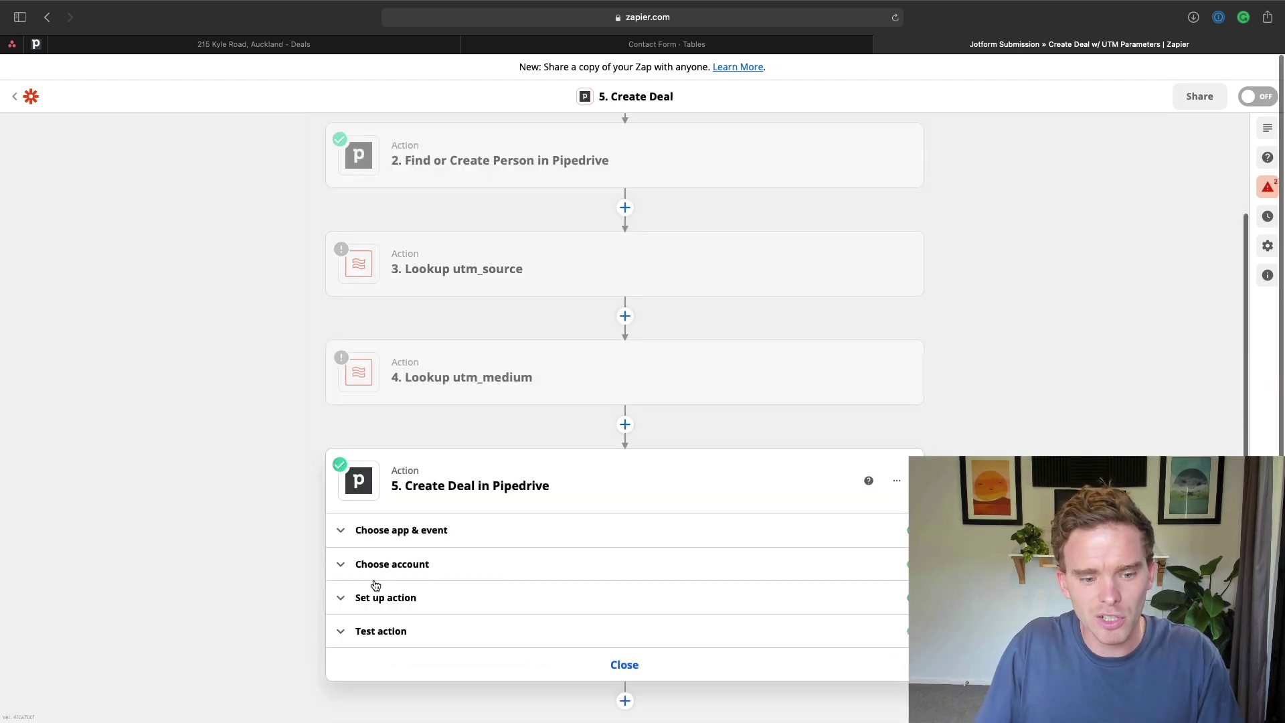
{"action": "left_click", "coordinate": [593, 585]}
{"action": "scroll", "coordinate": [595, 584], "scroll_direction": "down", "scroll_amount": 5}
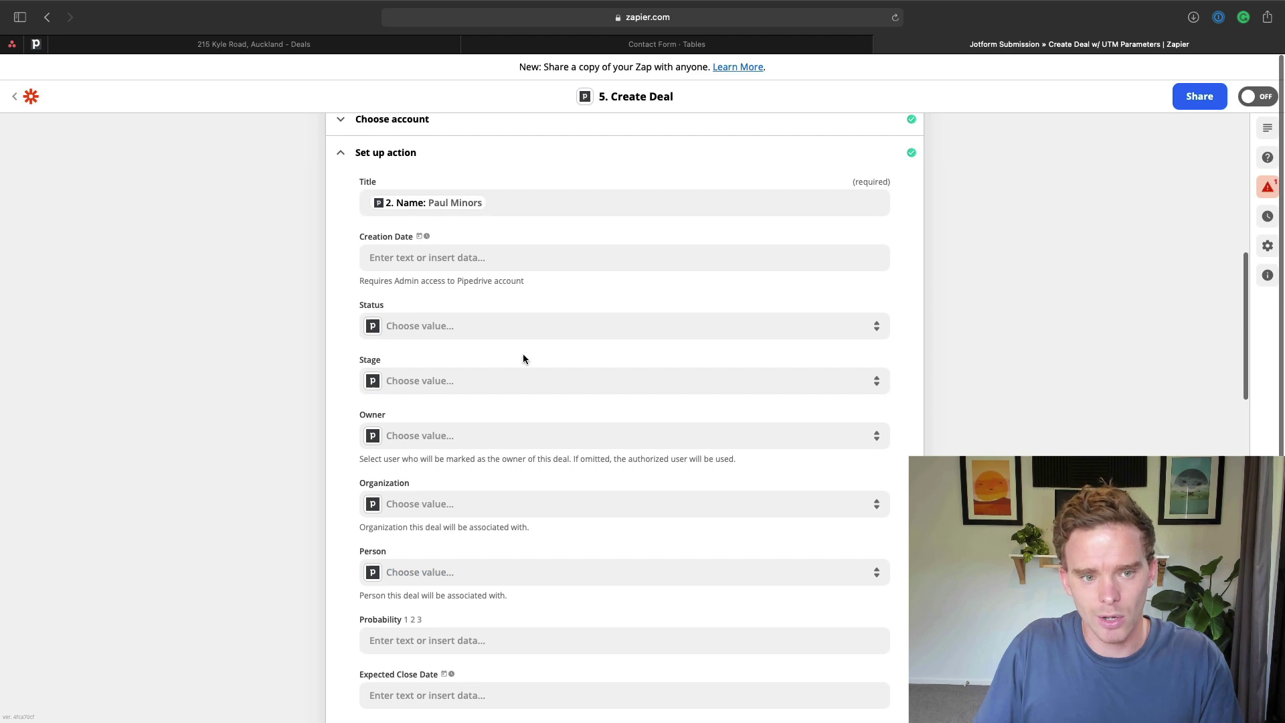
{"action": "scroll", "coordinate": [524, 353], "scroll_direction": "down", "scroll_amount": 3}
{"action": "scroll", "coordinate": [533, 352], "scroll_direction": "down", "scroll_amount": 12}
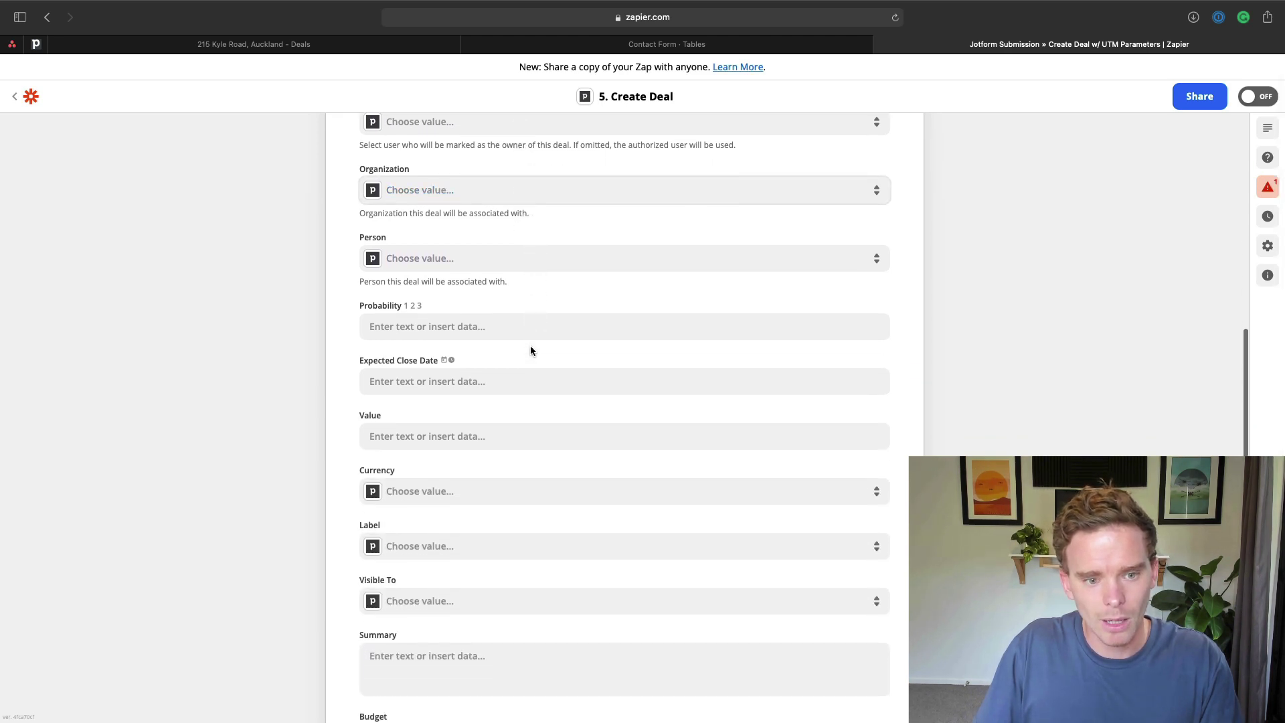
{"action": "scroll", "coordinate": [532, 354], "scroll_direction": "down", "scroll_amount": 5}
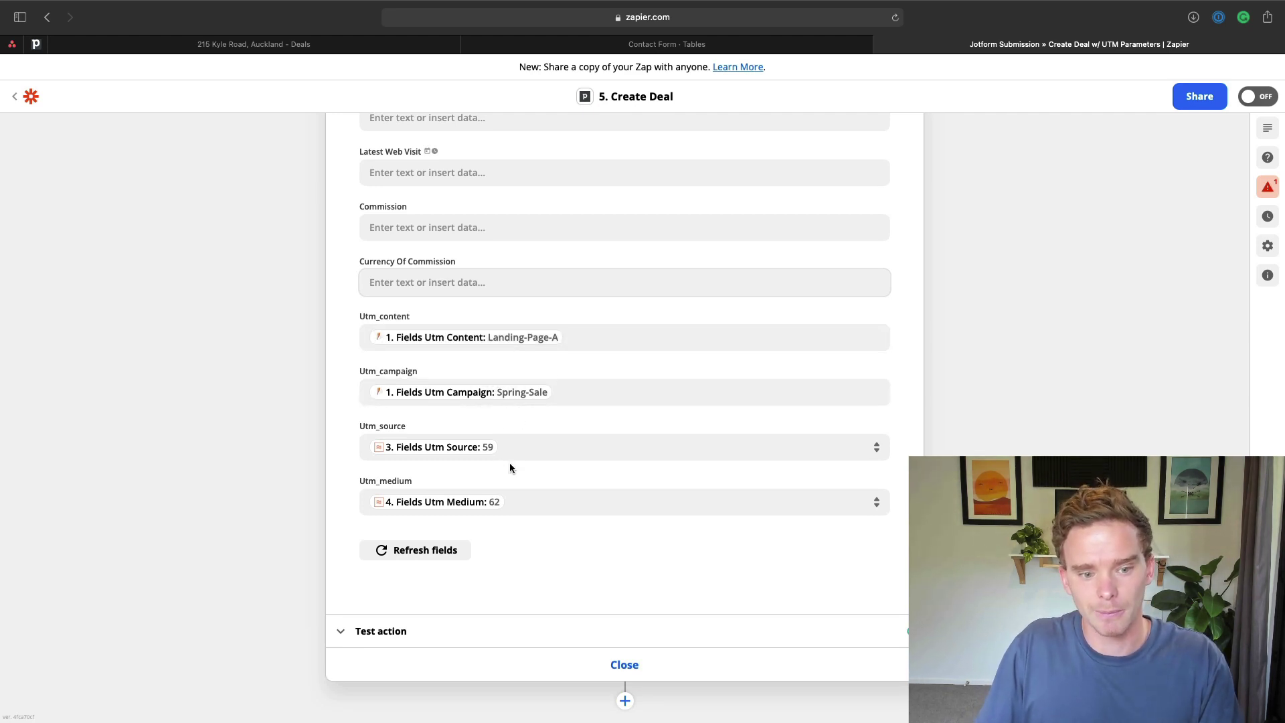
{"action": "left_click", "coordinate": [560, 459]}
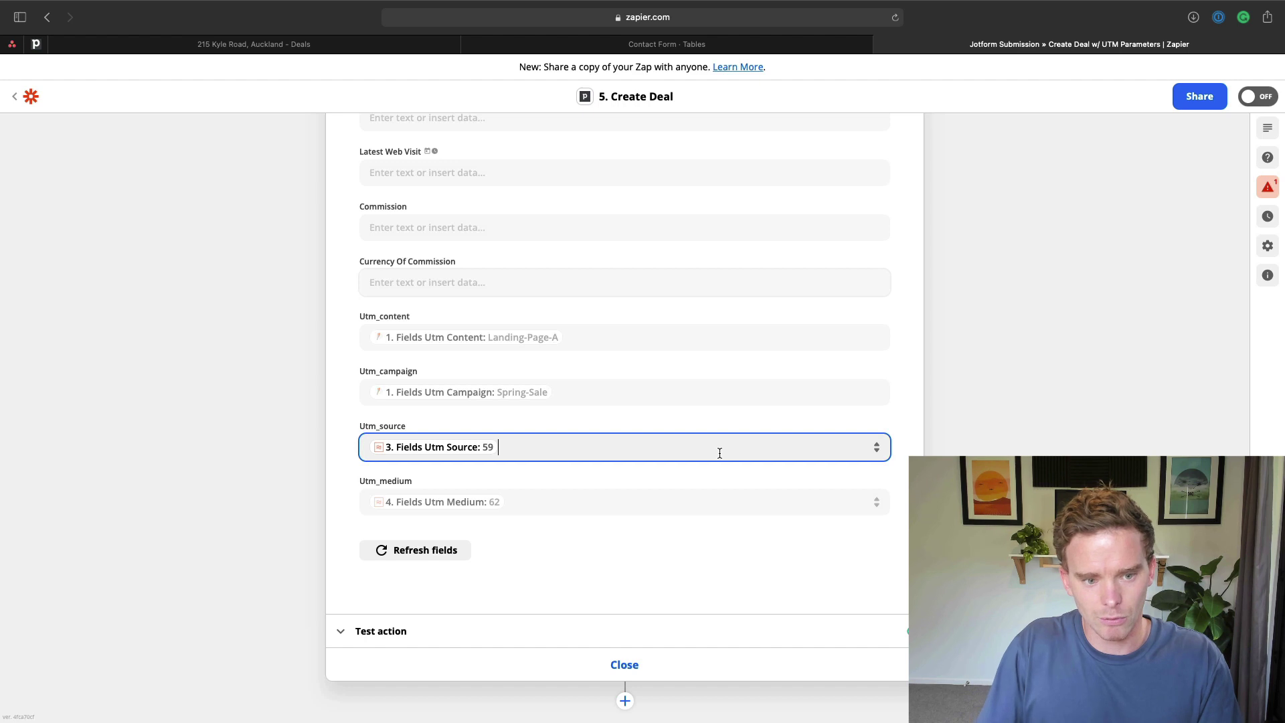
{"action": "key", "text": "BackSpace"}
Choose the predefined option Facebook as Utm_source's fixed value
{"action": "left_click", "coordinate": [494, 481]}
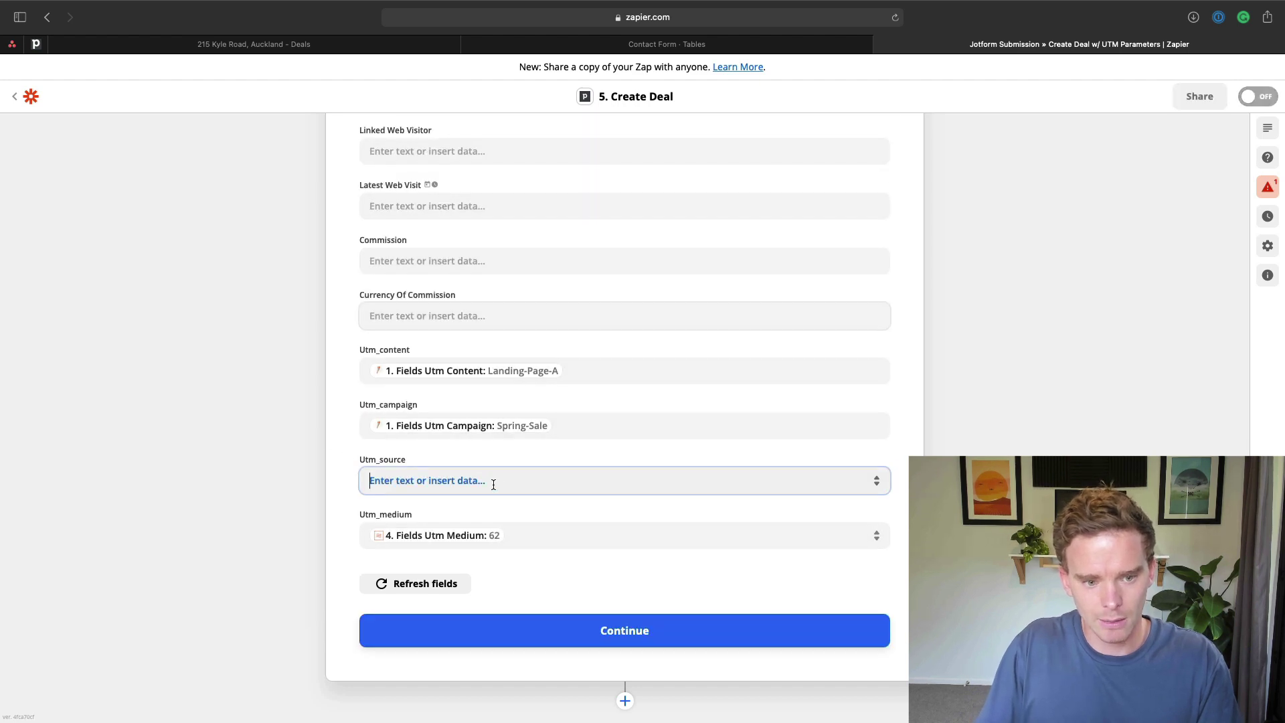
{"action": "left_click", "coordinate": [880, 488]}
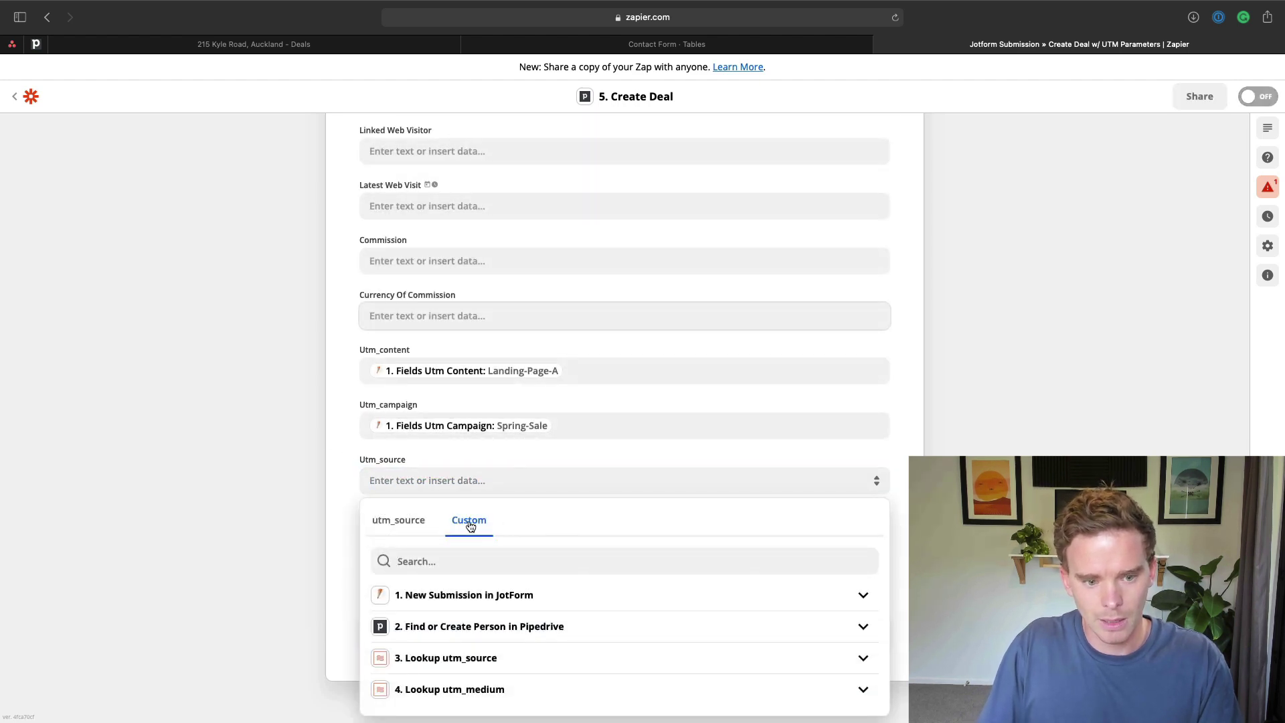
{"action": "left_click", "coordinate": [401, 525]}
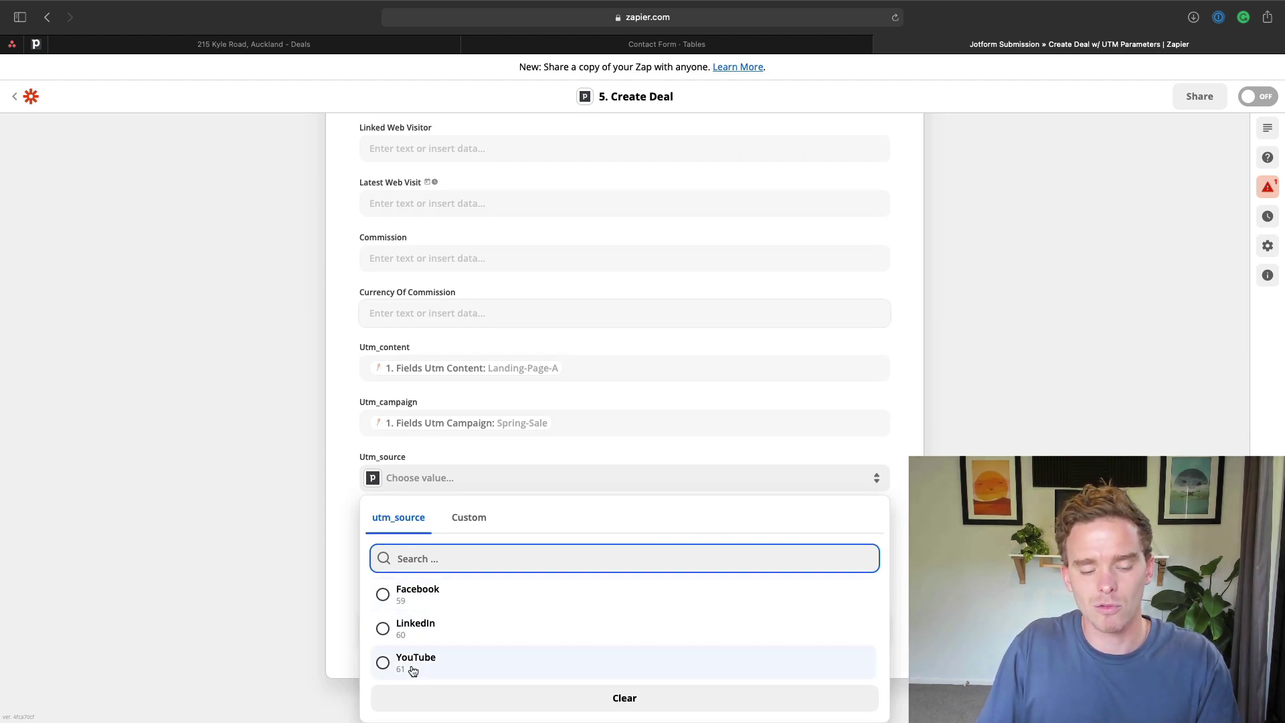
{"action": "left_click", "coordinate": [450, 597]}
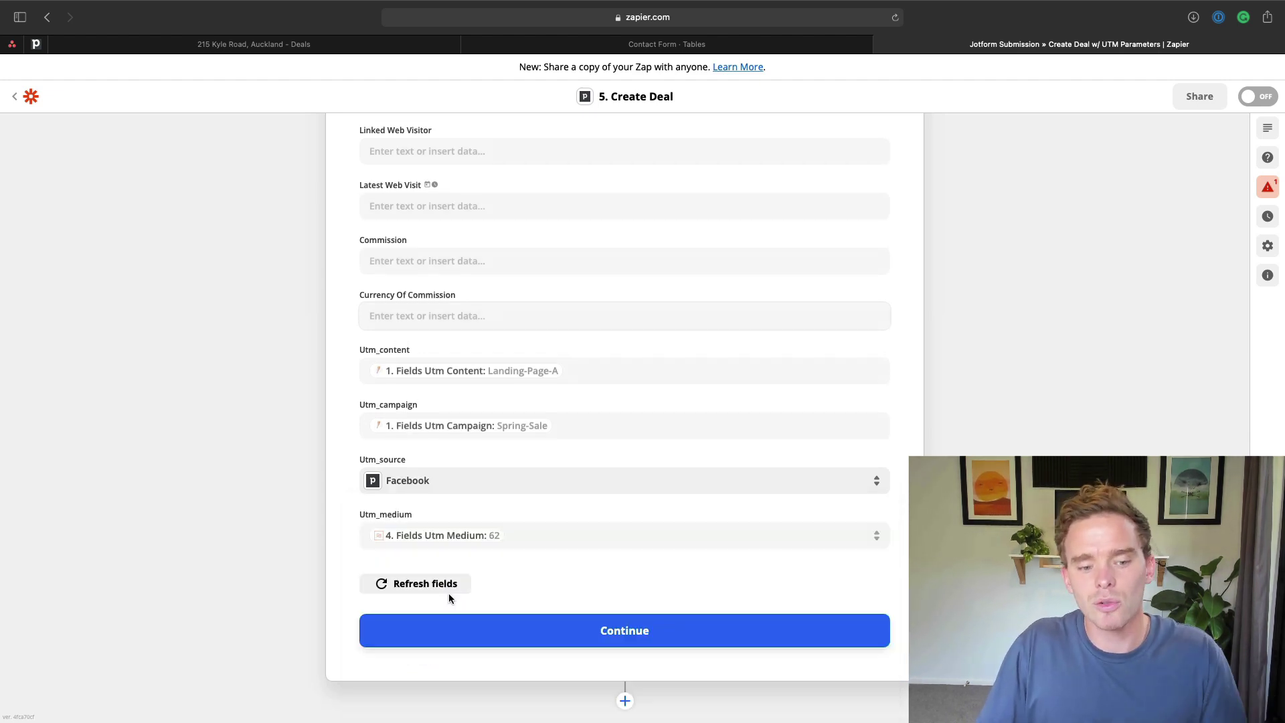
{"action": "left_click", "coordinate": [488, 487]}
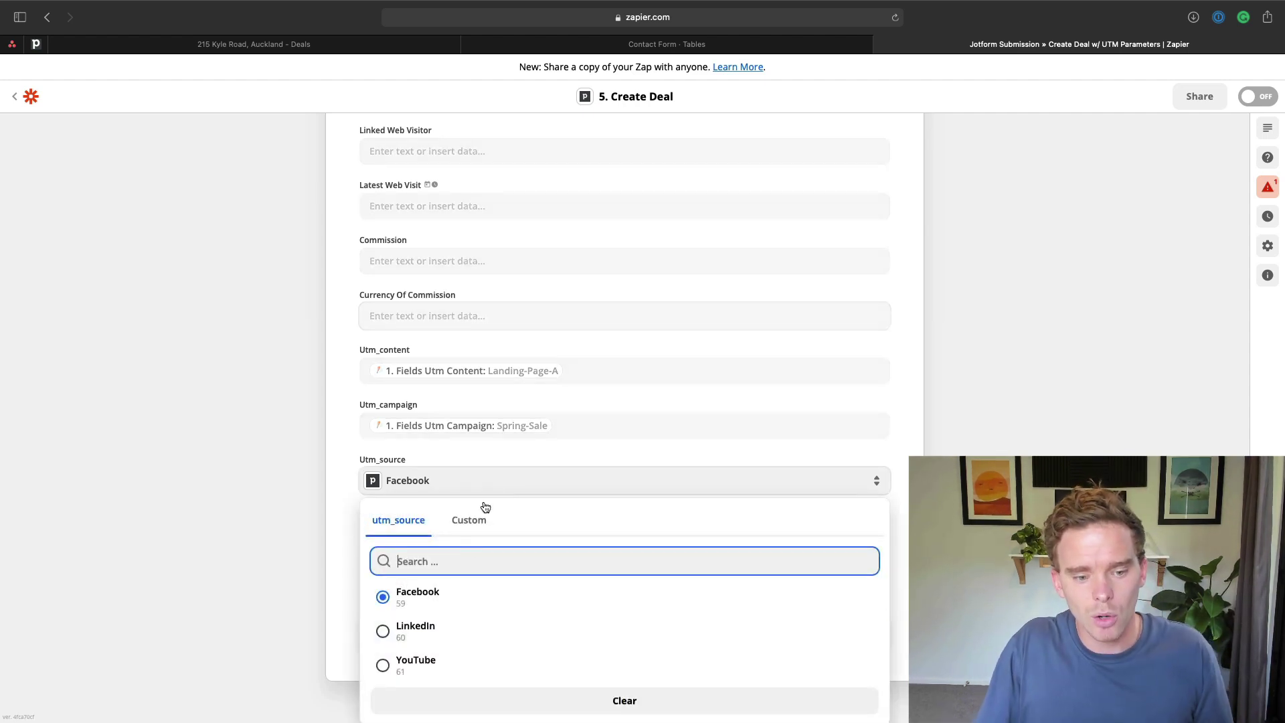
{"action": "left_click", "coordinate": [415, 601]}
{"action": "scroll", "coordinate": [415, 601], "scroll_direction": "up", "scroll_amount": 20}
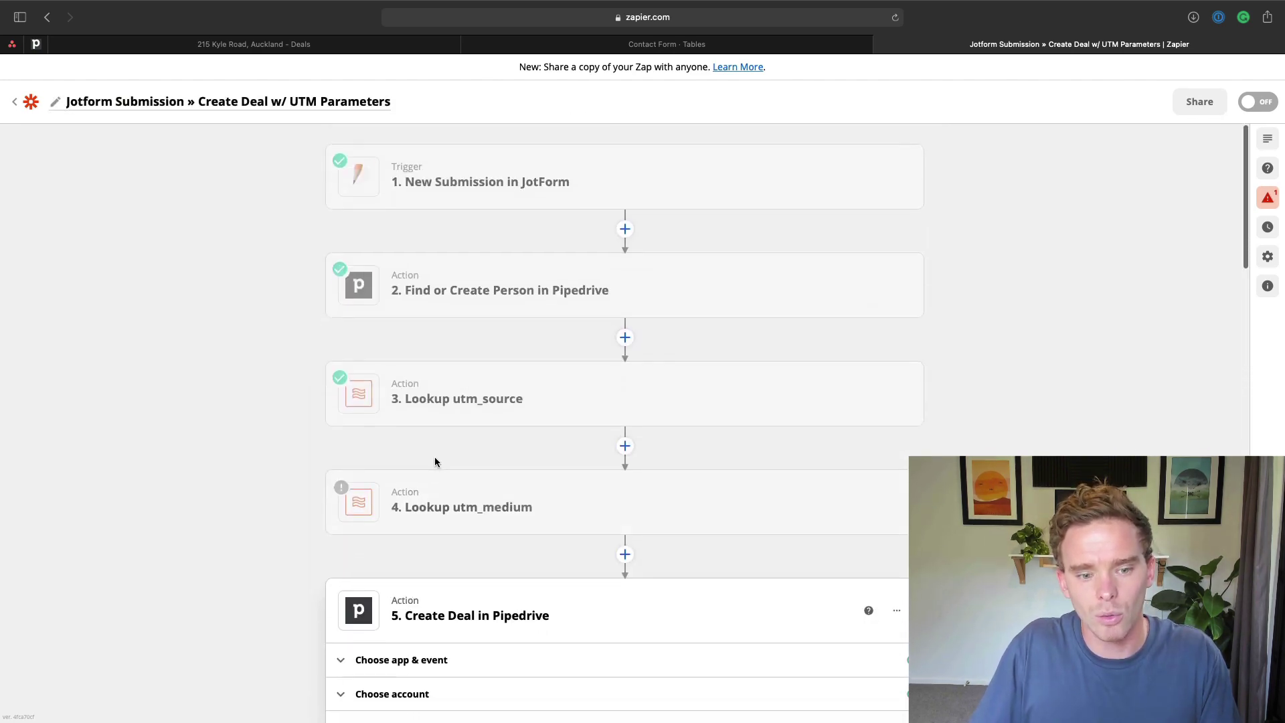
Review the Lookup utm_source step's key and lookup table
{"action": "left_click", "coordinate": [443, 414]}
{"action": "left_click", "coordinate": [386, 381]}
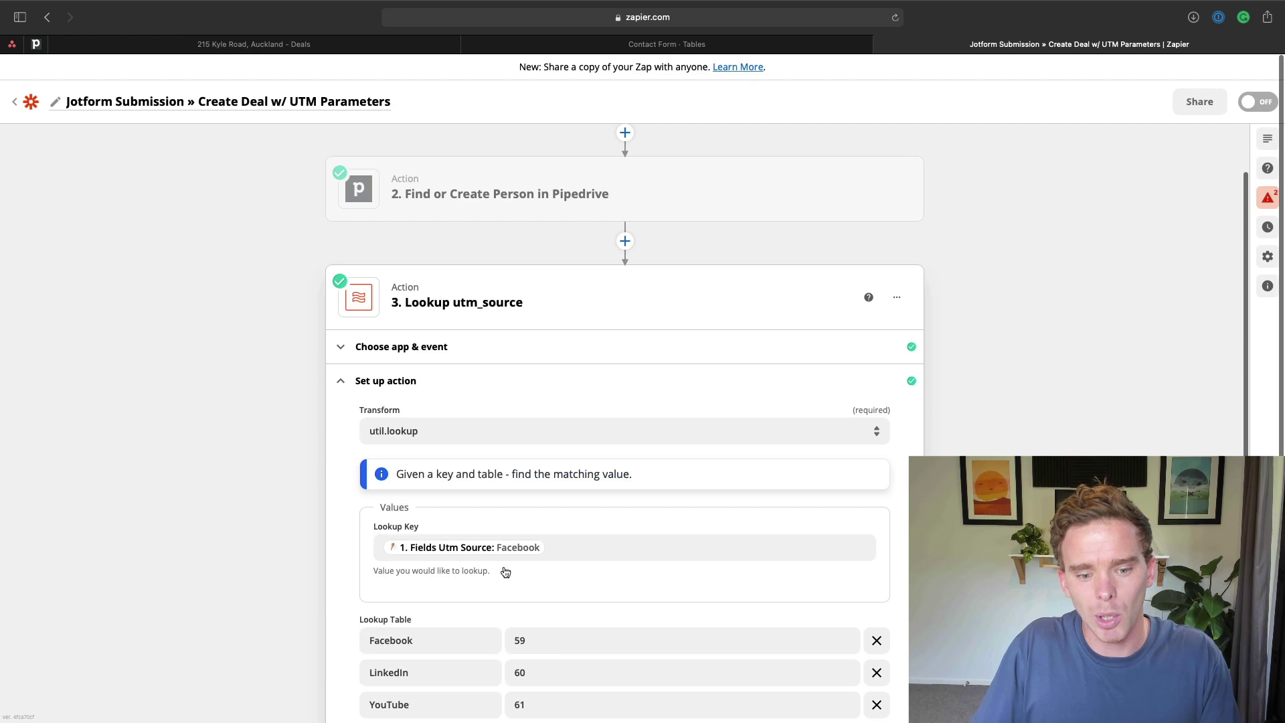
{"action": "scroll", "coordinate": [589, 644], "scroll_direction": "down", "scroll_amount": 2}
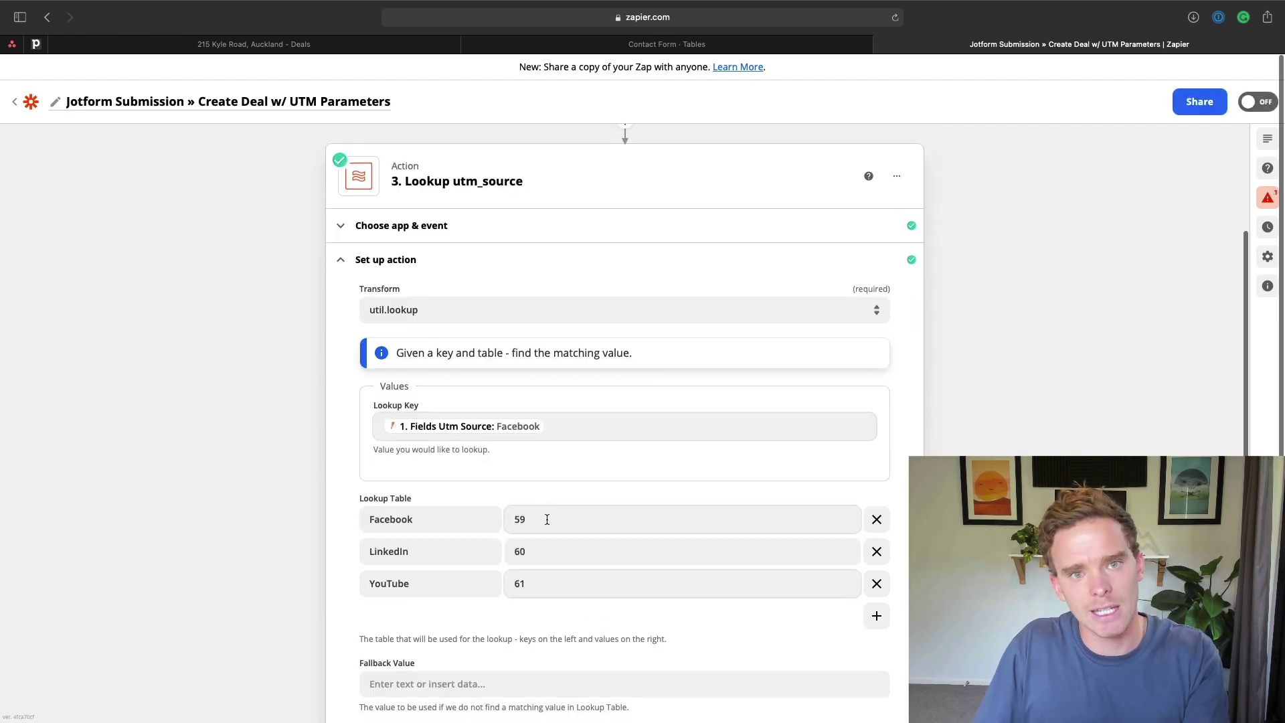
{"action": "scroll", "coordinate": [547, 519], "scroll_direction": "down", "scroll_amount": 6}
Map Utm_source to 3. Lookup utm_source > Fields Utm Source, save and retest the deal step
{"action": "left_click", "coordinate": [542, 656]}
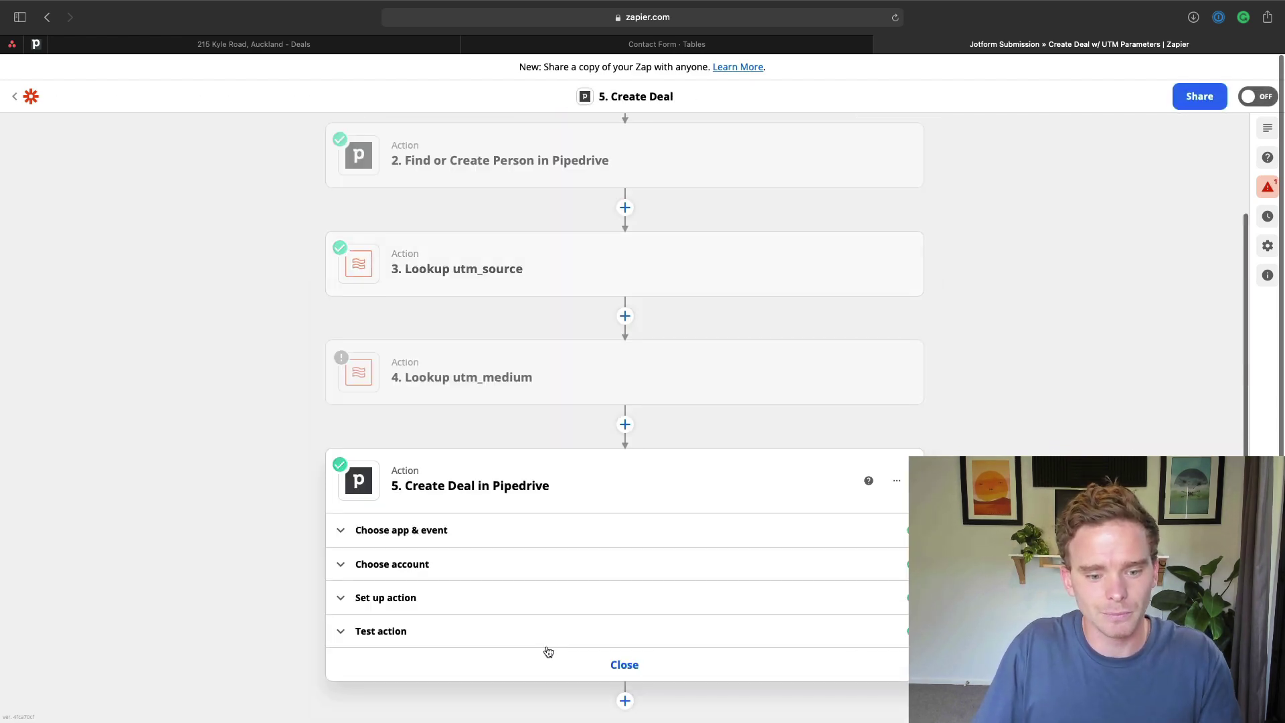
{"action": "left_click", "coordinate": [420, 597]}
{"action": "scroll", "coordinate": [555, 653], "scroll_direction": "down", "scroll_amount": 15}
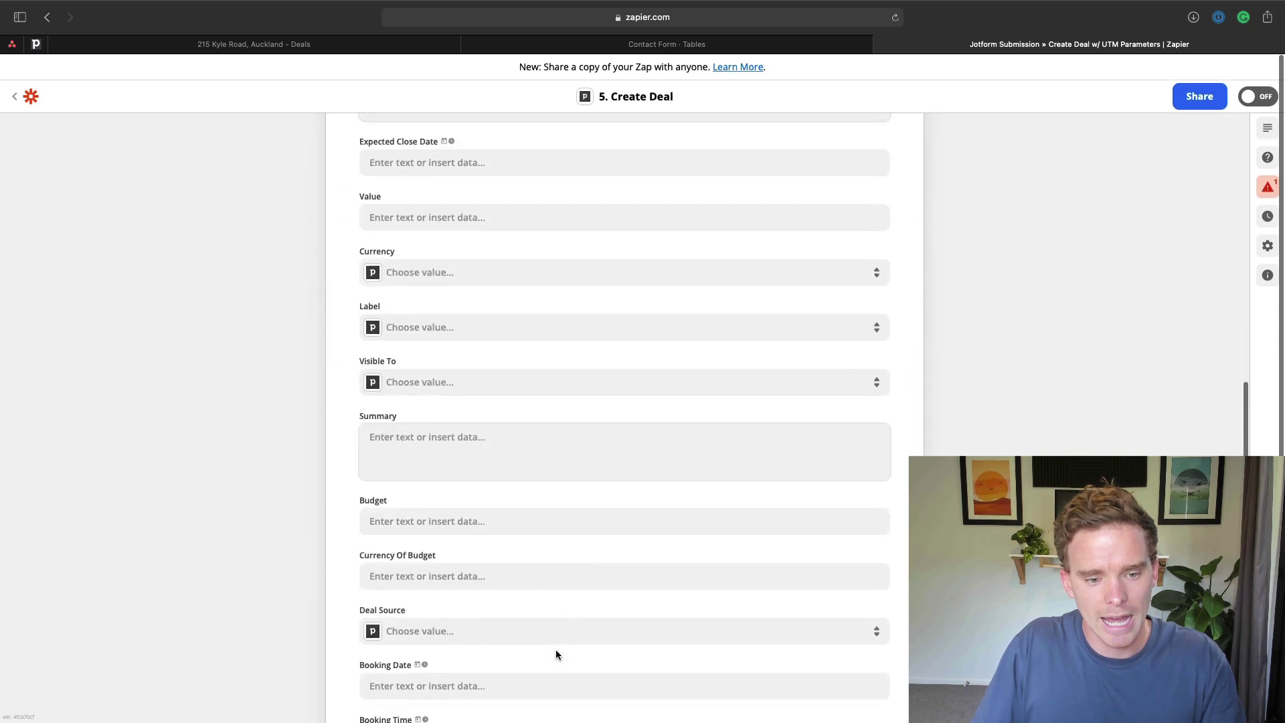
{"action": "scroll", "coordinate": [555, 653], "scroll_direction": "down", "scroll_amount": 3}
{"action": "left_click", "coordinate": [465, 528]}
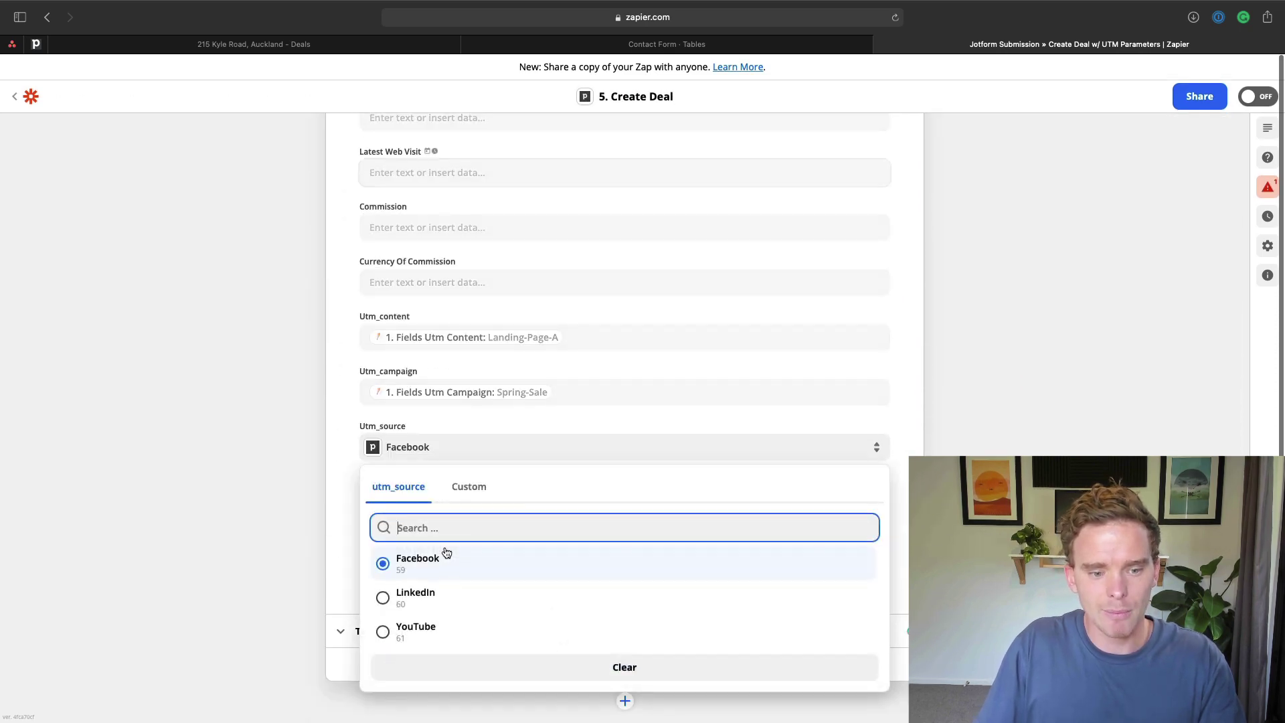
{"action": "left_click", "coordinate": [457, 497]}
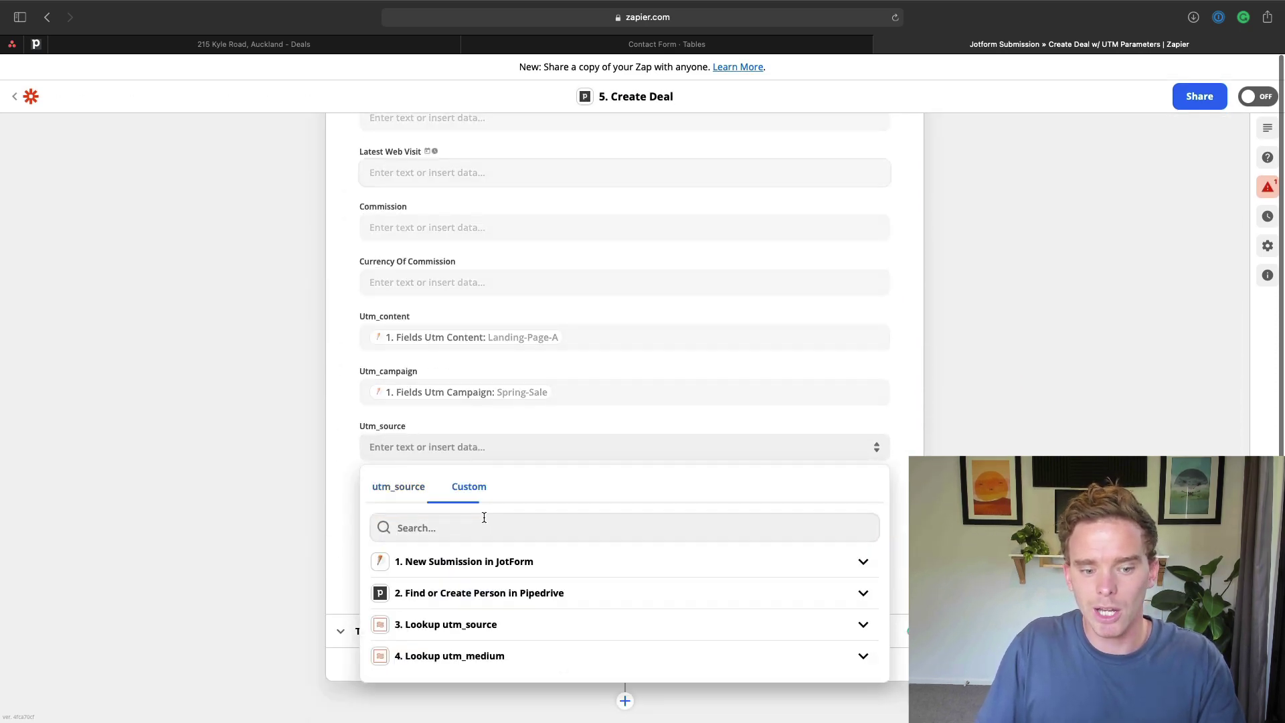
{"action": "left_click", "coordinate": [453, 624]}
{"action": "left_click", "coordinate": [435, 634]}
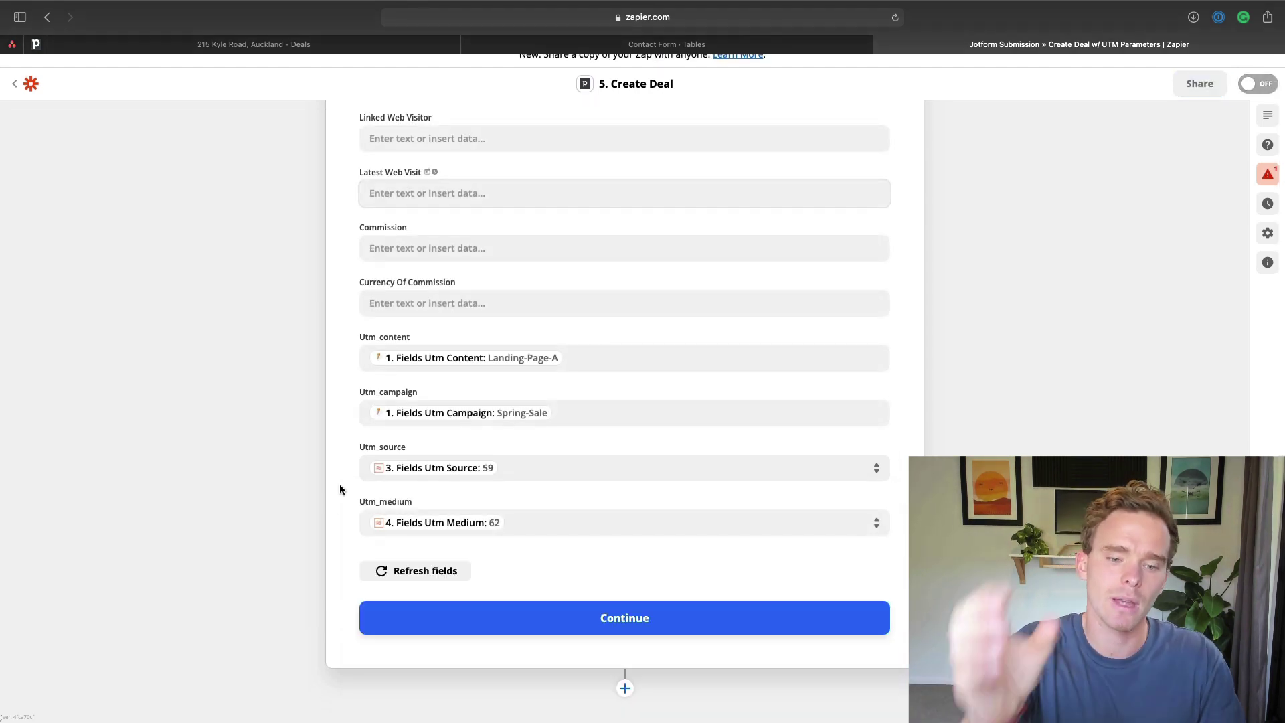
{"action": "left_click", "coordinate": [591, 625]}
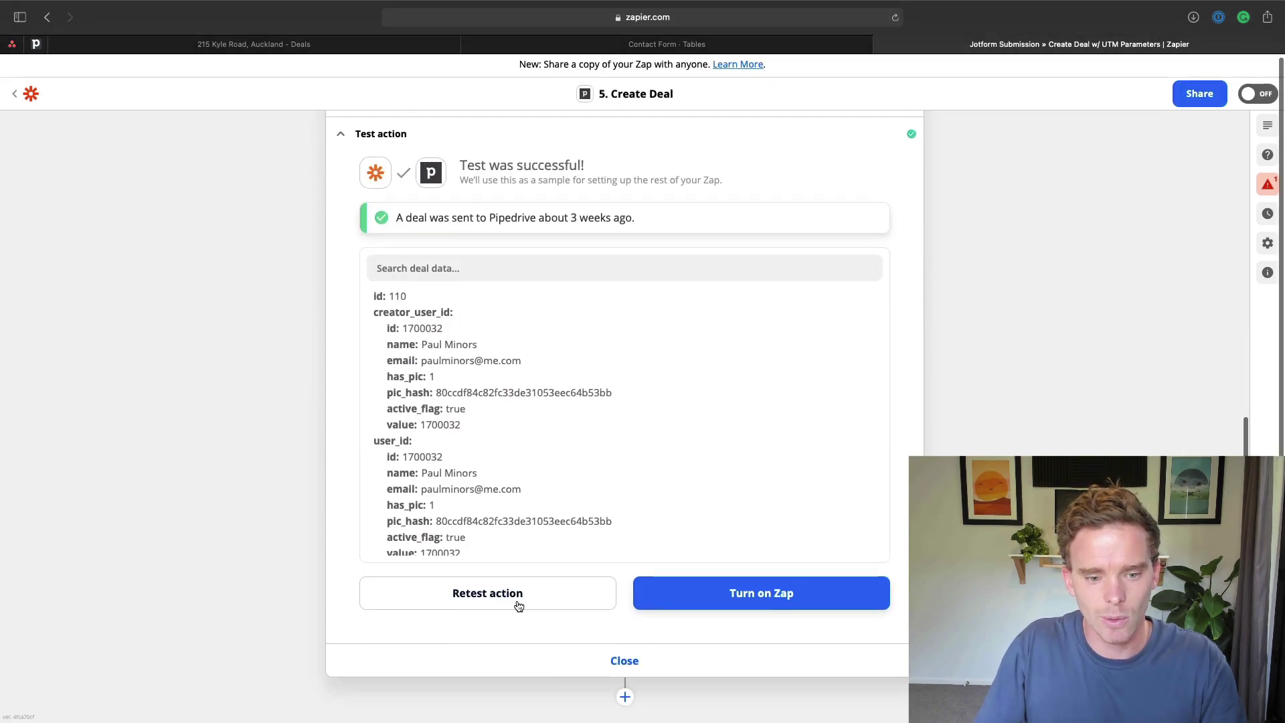
{"action": "left_click", "coordinate": [520, 603]}
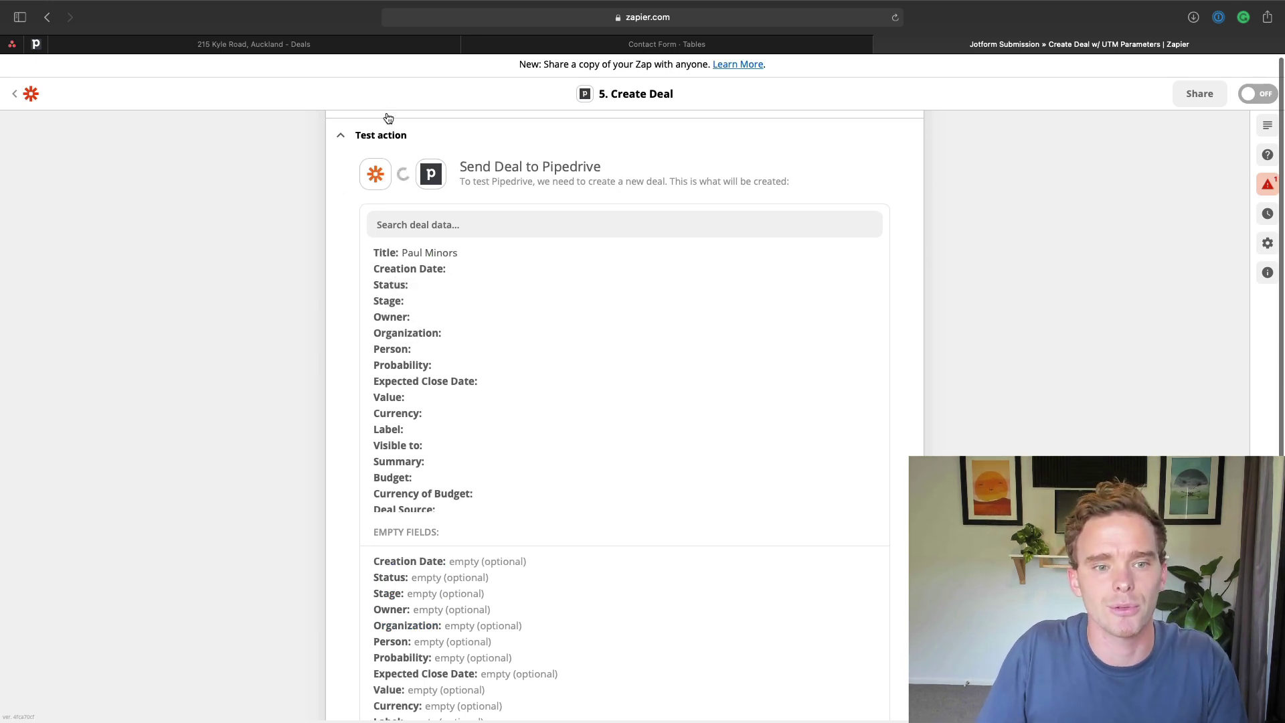
{"action": "left_click", "coordinate": [352, 44]}
{"action": "left_click", "coordinate": [19, 146]}
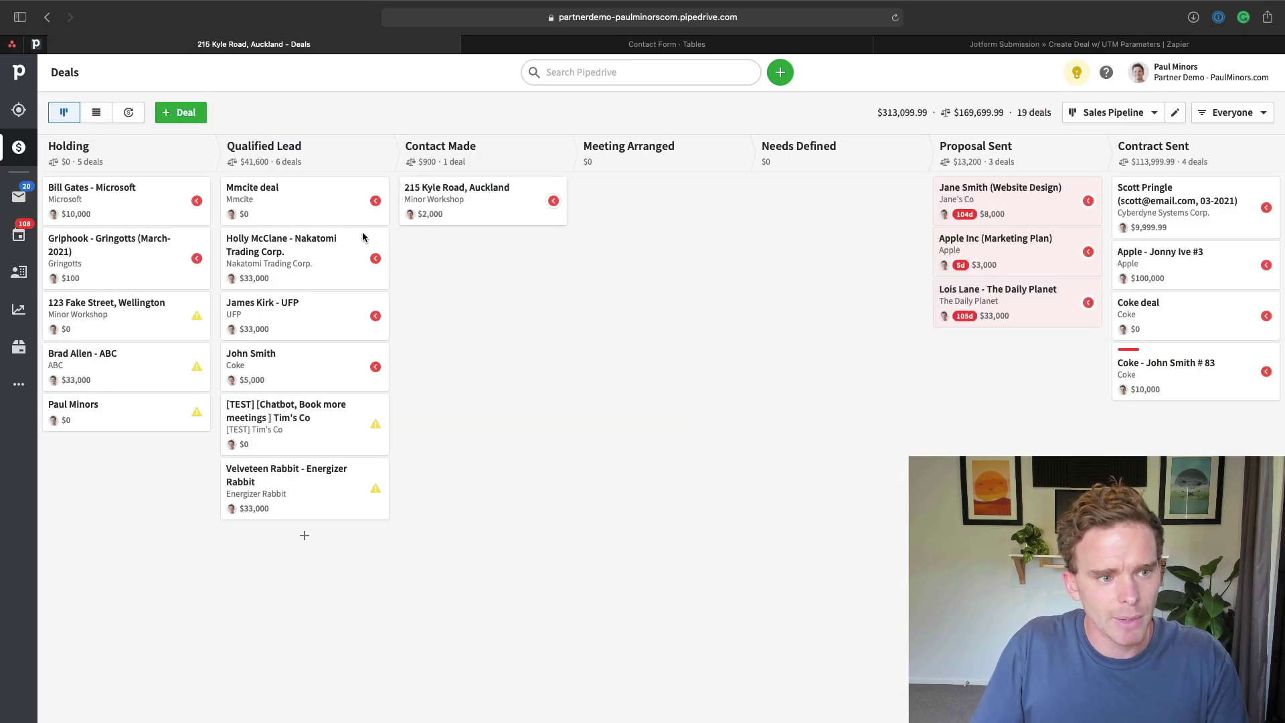
{"action": "left_click", "coordinate": [142, 404]}
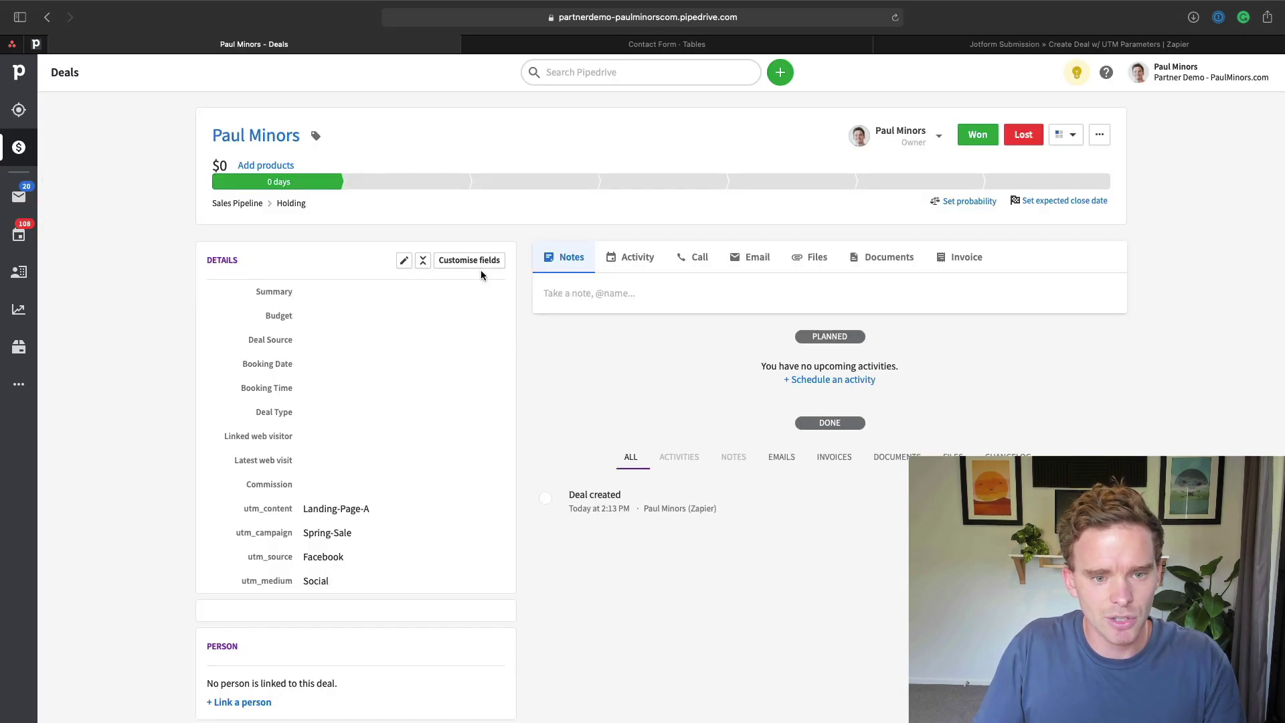
{"action": "scroll", "coordinate": [502, 374], "scroll_direction": "down", "scroll_amount": 5}
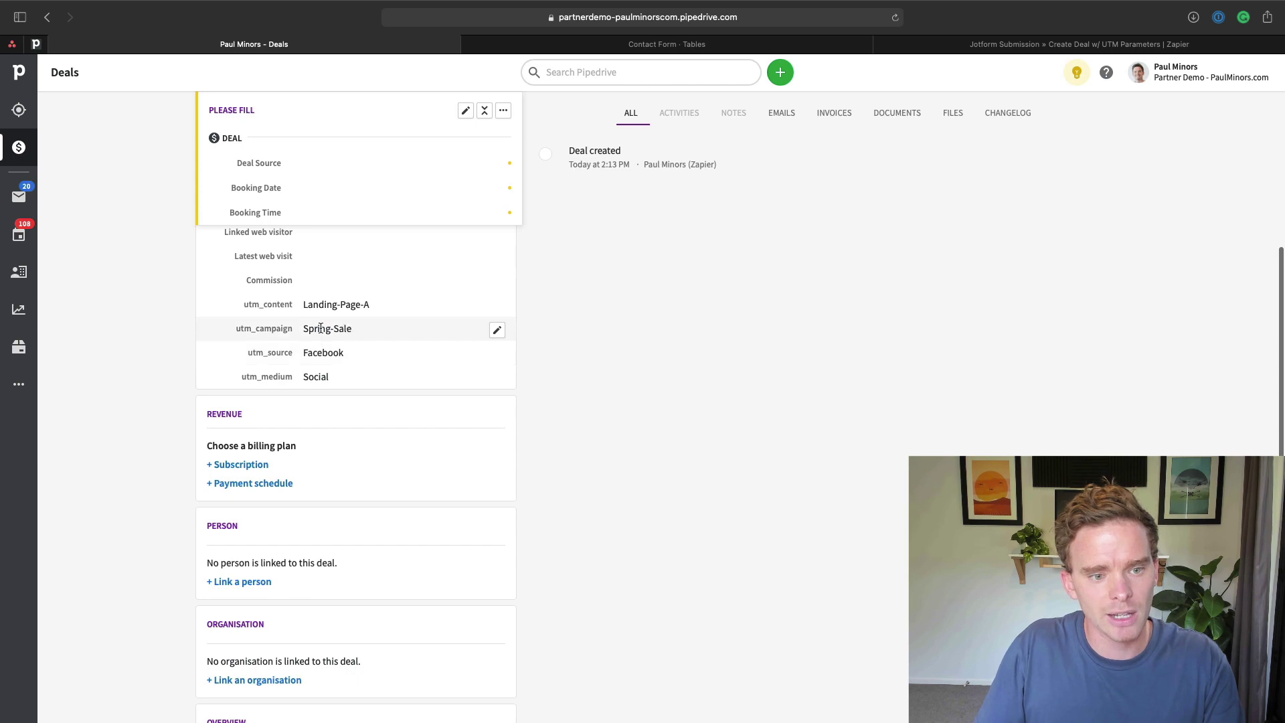
{"action": "scroll", "coordinate": [577, 335], "scroll_direction": "up", "scroll_amount": 5}
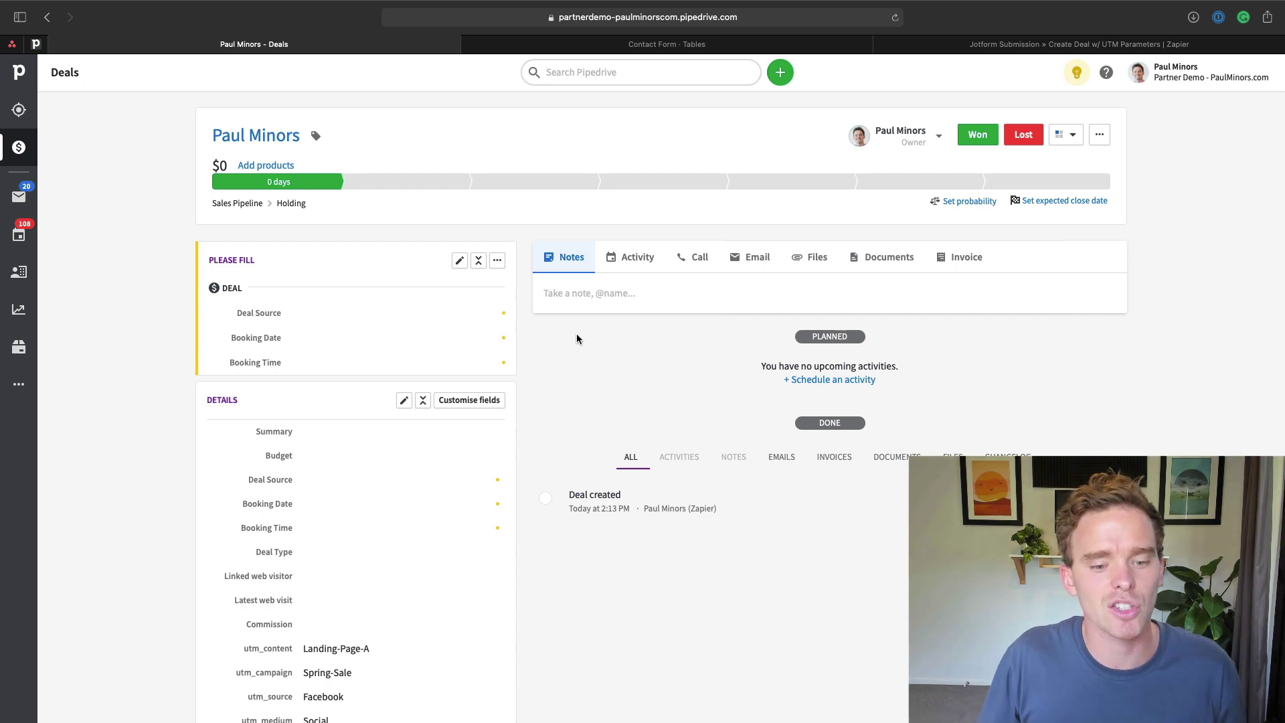
{"action": "scroll", "coordinate": [610, 336], "scroll_direction": "down", "scroll_amount": 3}
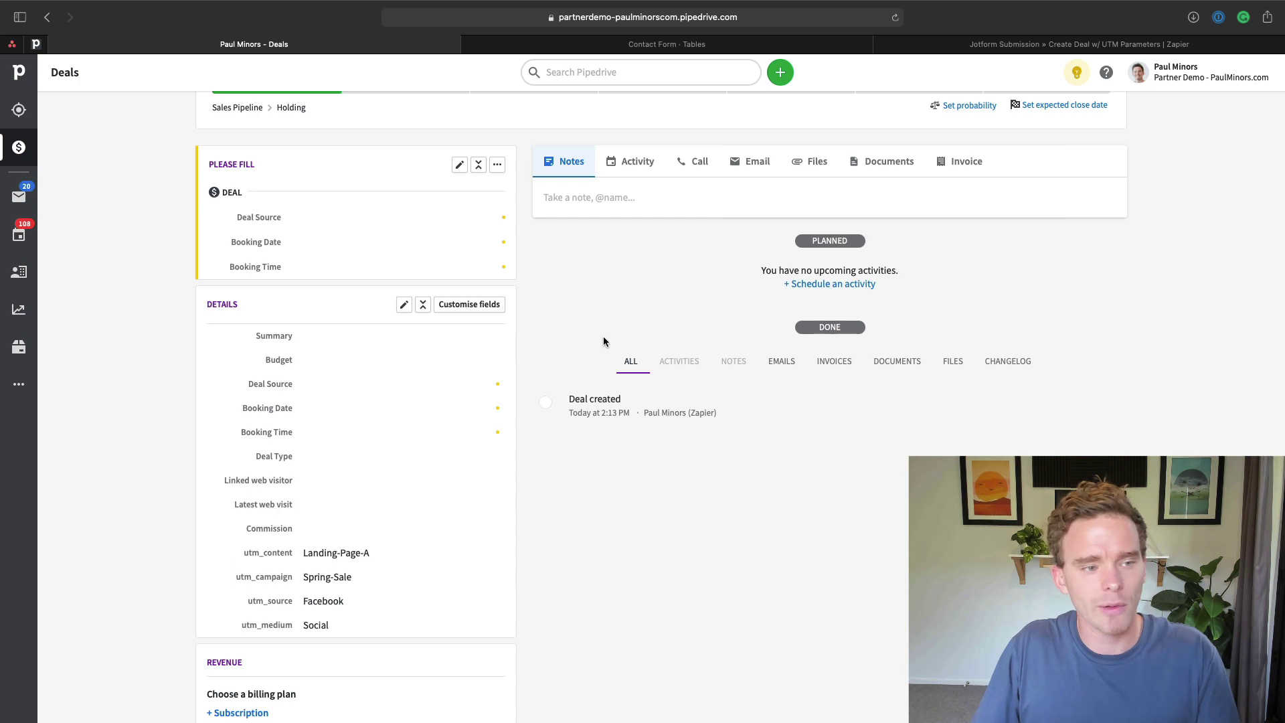
{"action": "left_click", "coordinate": [18, 309]}
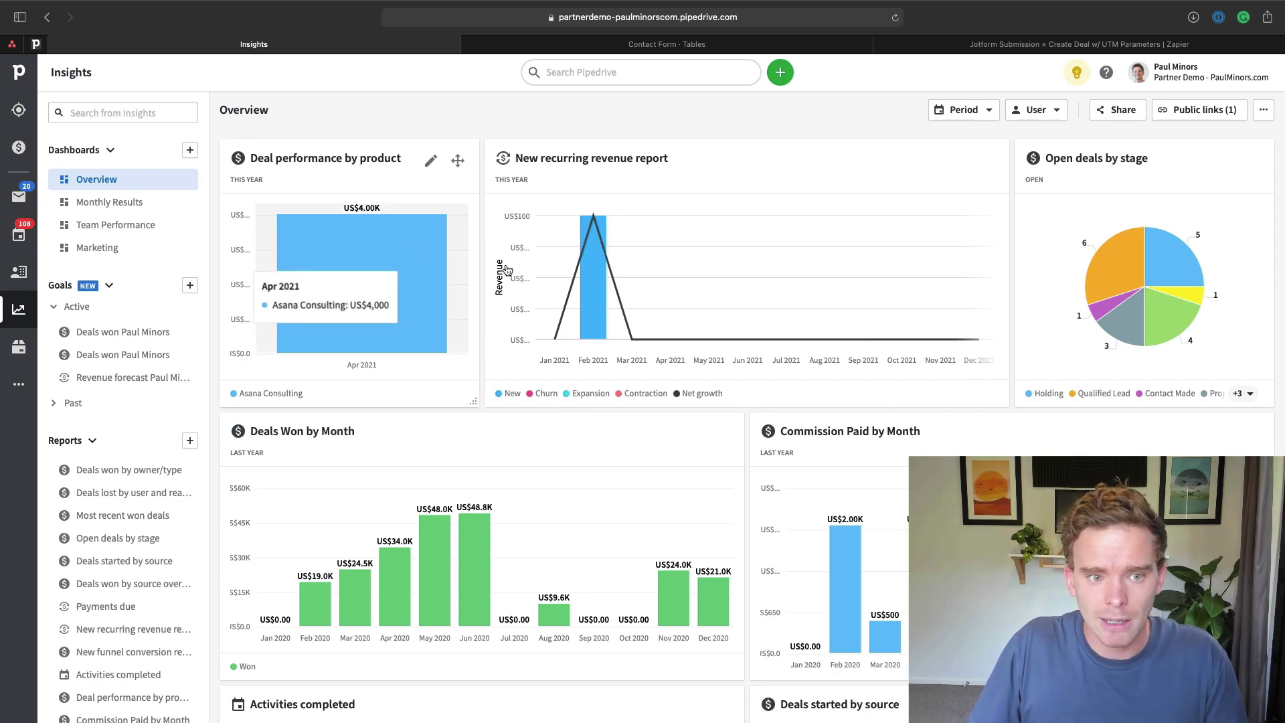
{"action": "scroll", "coordinate": [541, 291], "scroll_direction": "down", "scroll_amount": 4}
{"action": "scroll", "coordinate": [541, 292], "scroll_direction": "down", "scroll_amount": 5}
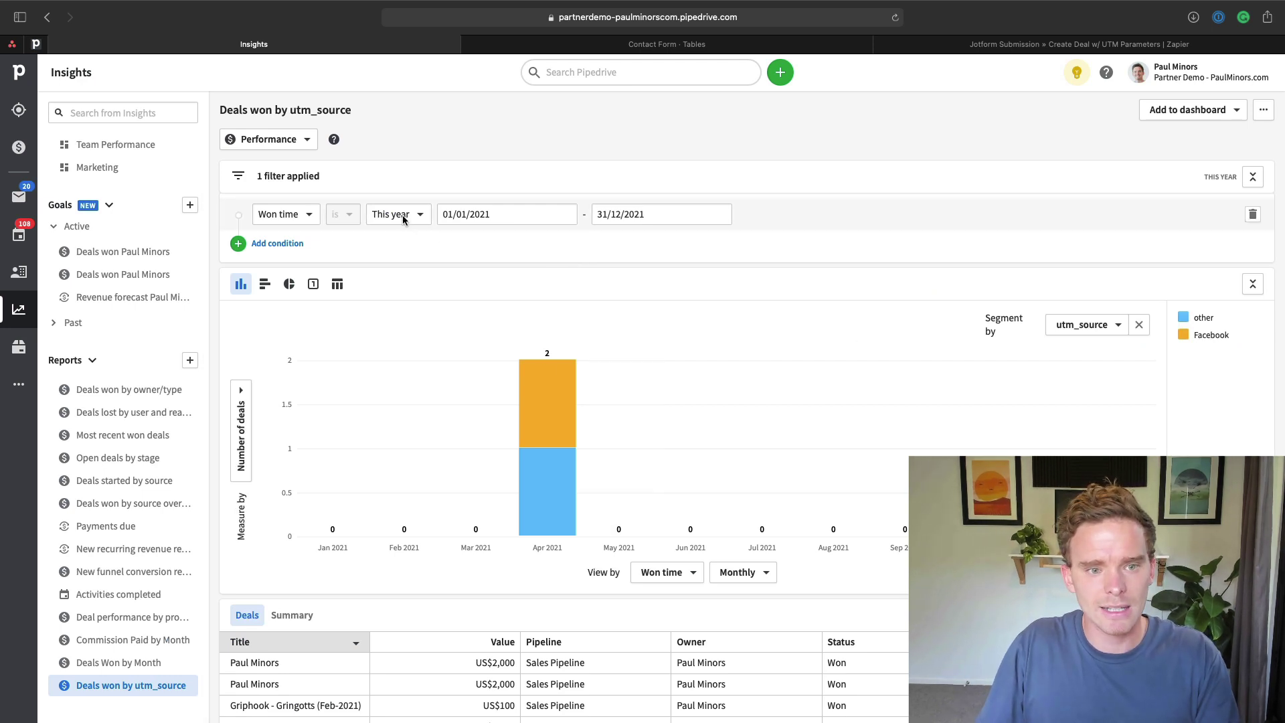
{"action": "mouse_move", "coordinate": [544, 521]}
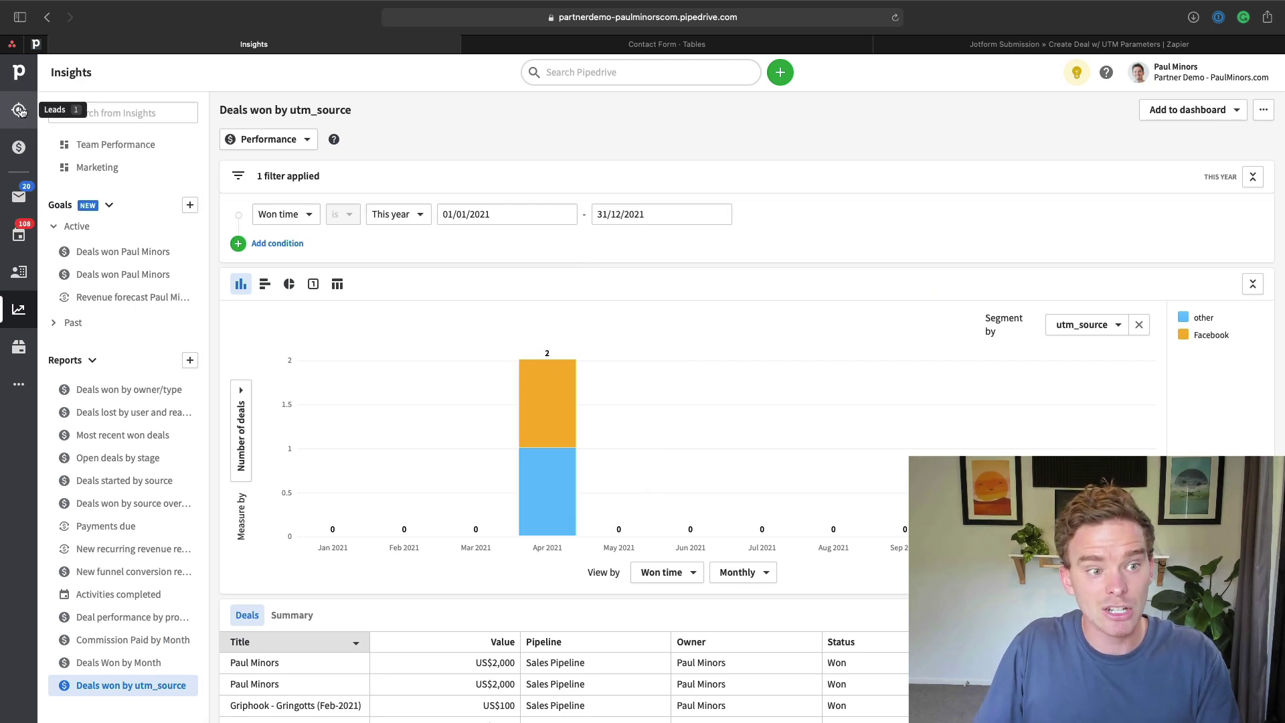
{"action": "left_click", "coordinate": [19, 147]}
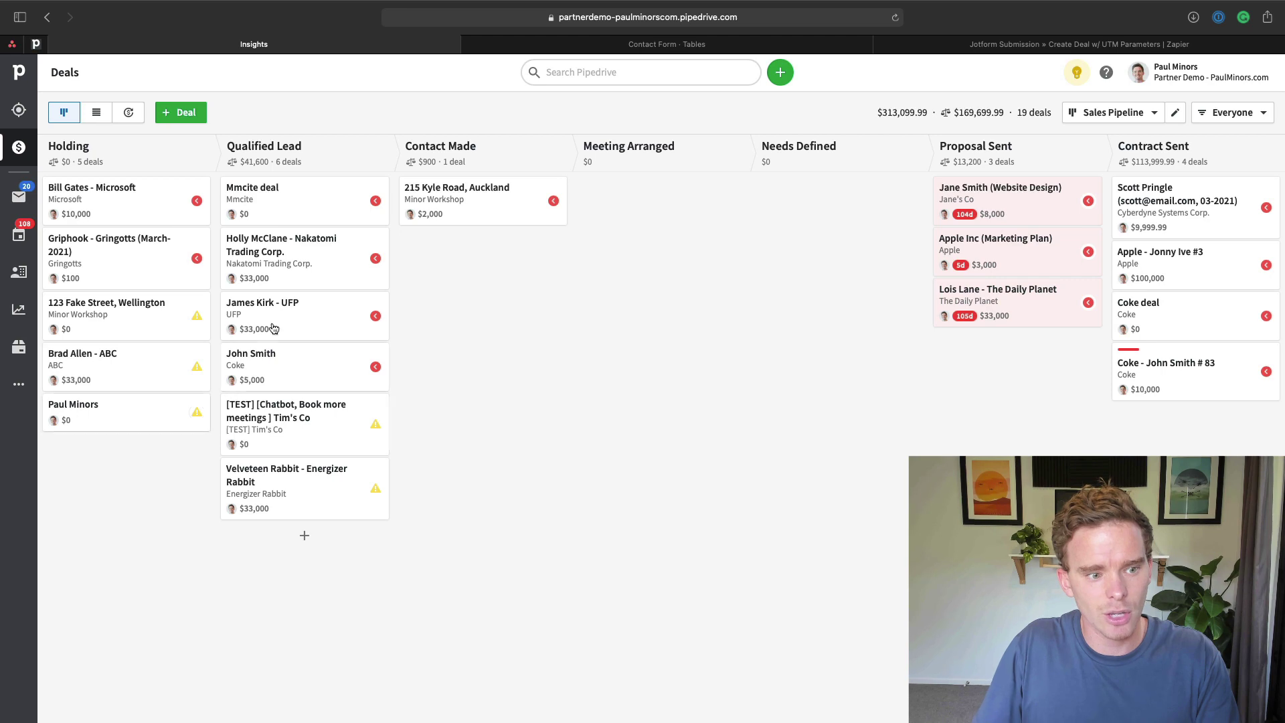
Set the new Holding deal's value to $1,000 and mark it won
{"action": "left_click", "coordinate": [114, 413]}
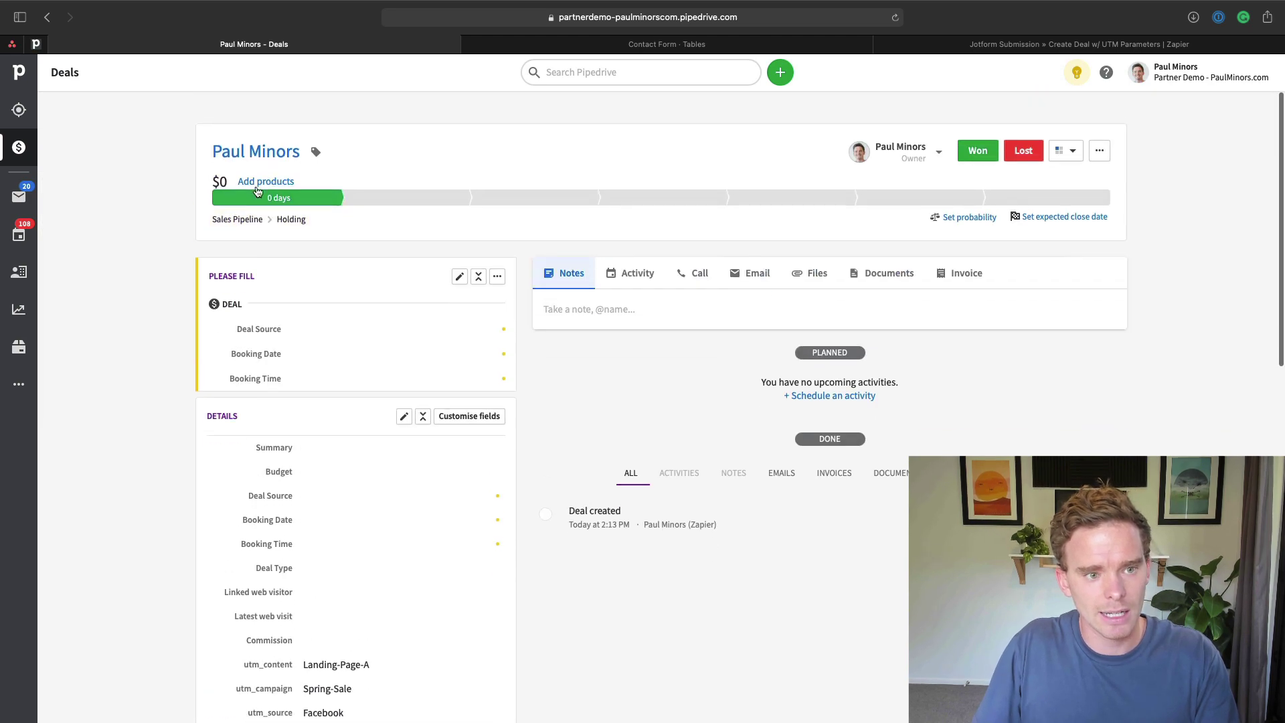
{"action": "left_click", "coordinate": [221, 166]}
{"action": "type", "text": "1000"}
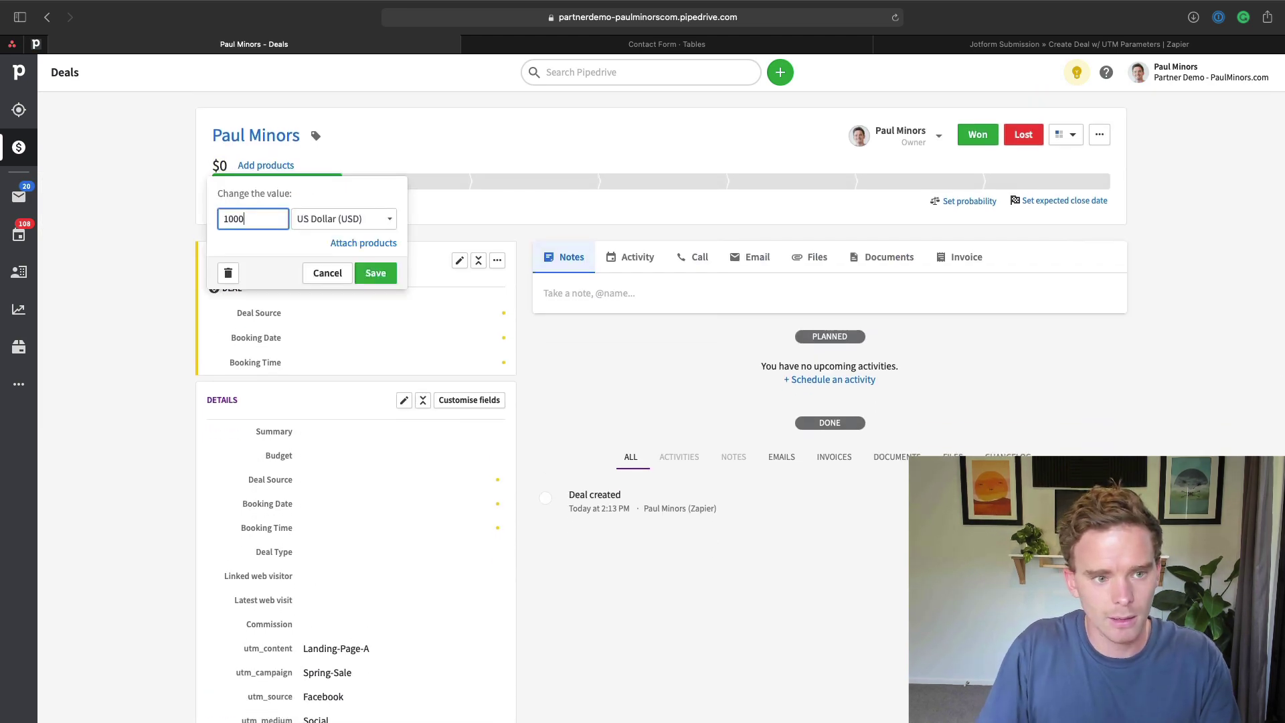
{"action": "left_click", "coordinate": [375, 273]}
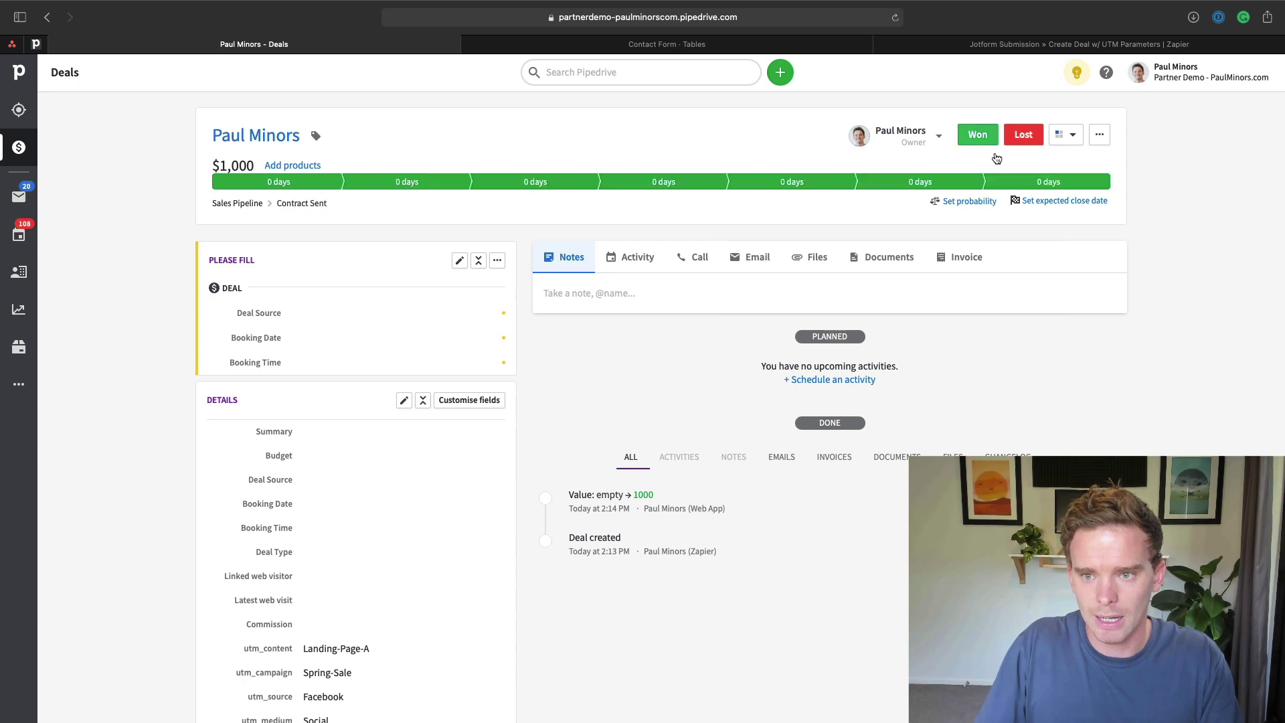
{"action": "left_click", "coordinate": [984, 135]}
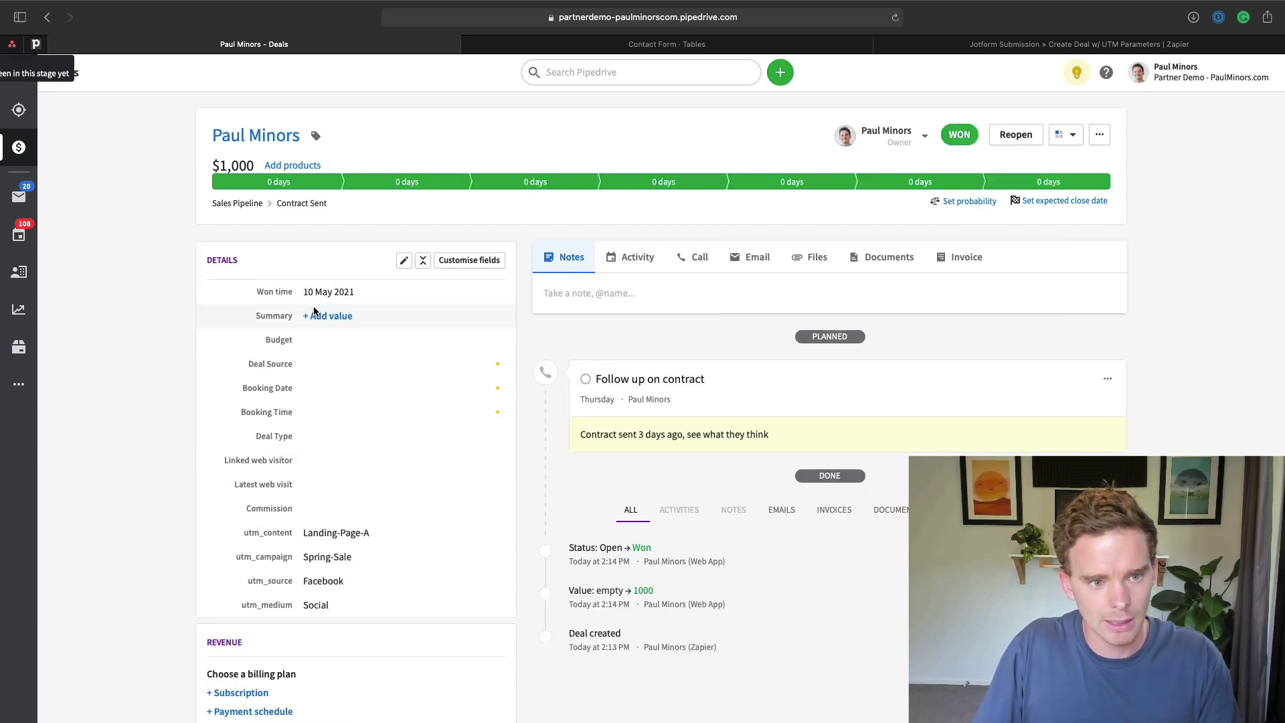
Check the Deals won by utm_source report's May 2021 bar, showing the single US$1,000 Facebook deal
{"action": "left_click", "coordinate": [19, 310]}
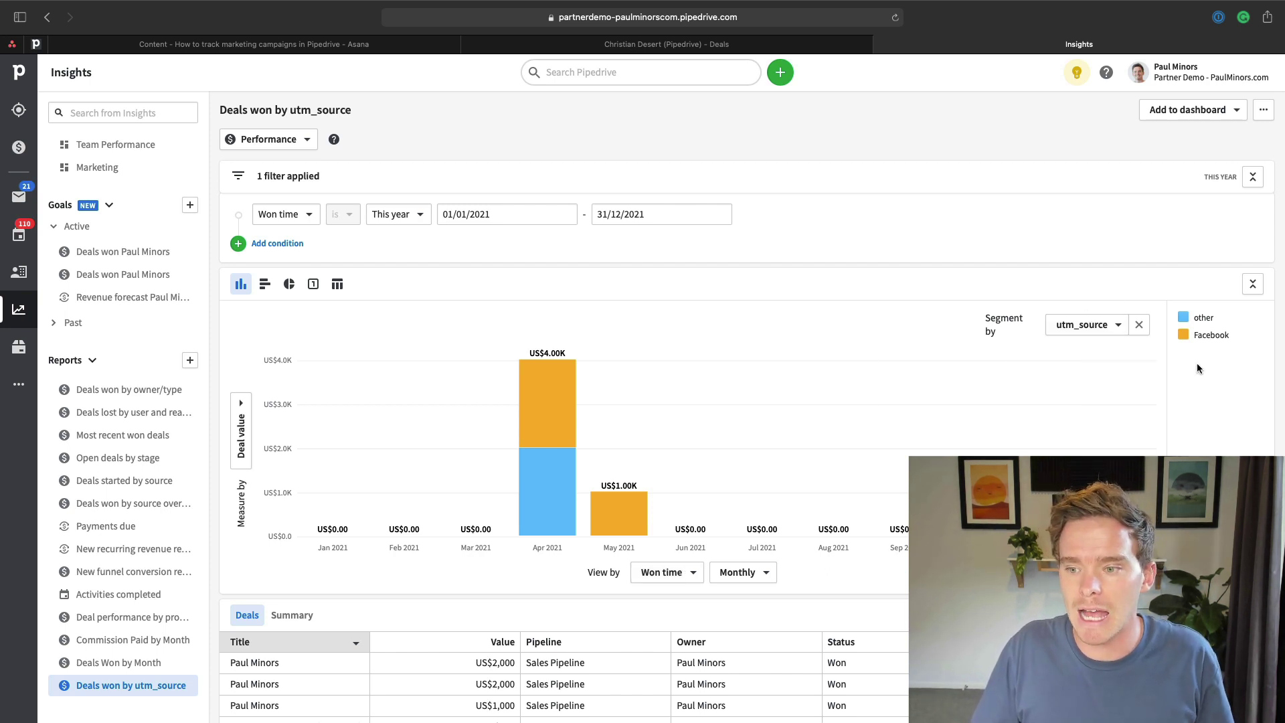
{"action": "mouse_move", "coordinate": [621, 513]}
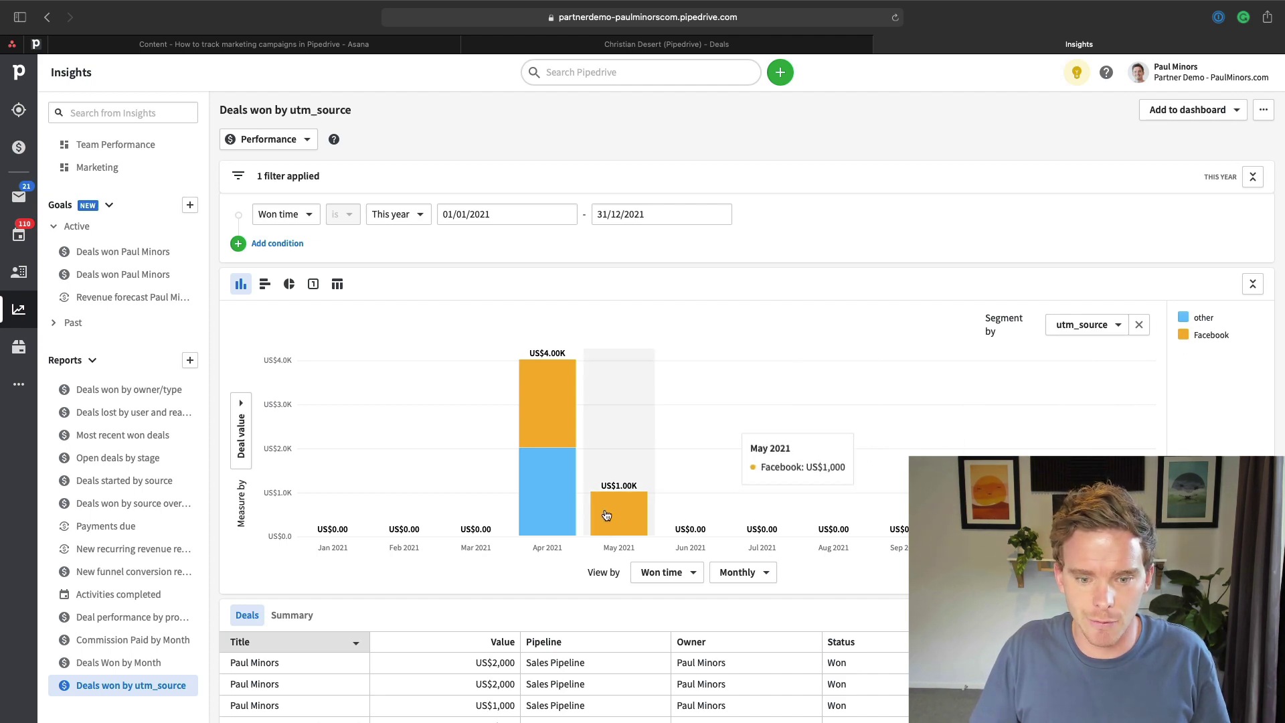
{"action": "left_click", "coordinate": [620, 516]}
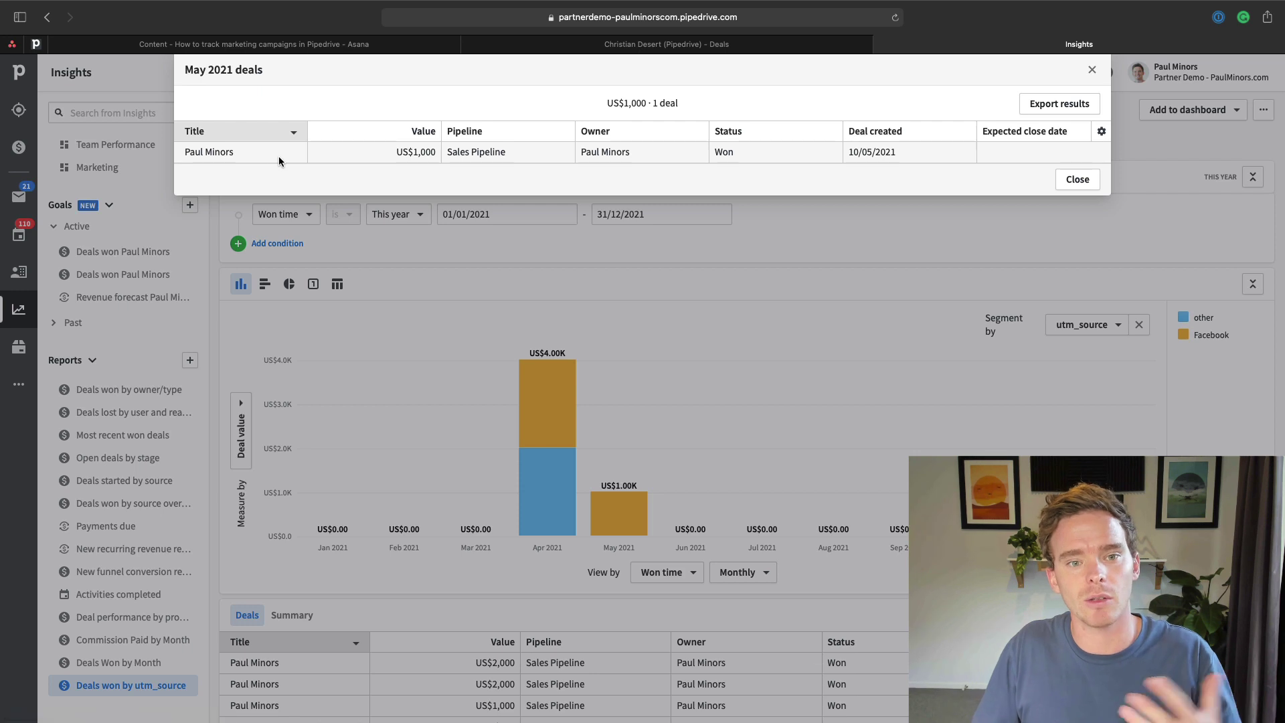
{"action": "left_click", "coordinate": [1076, 179]}
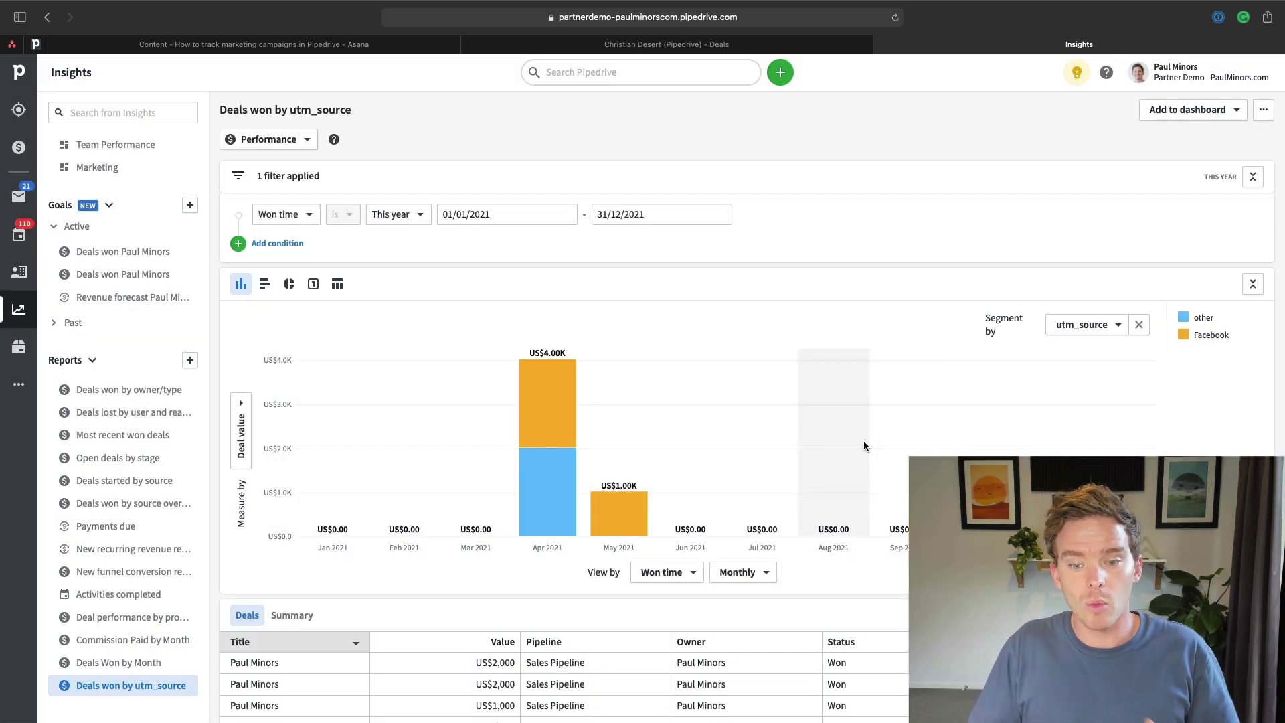